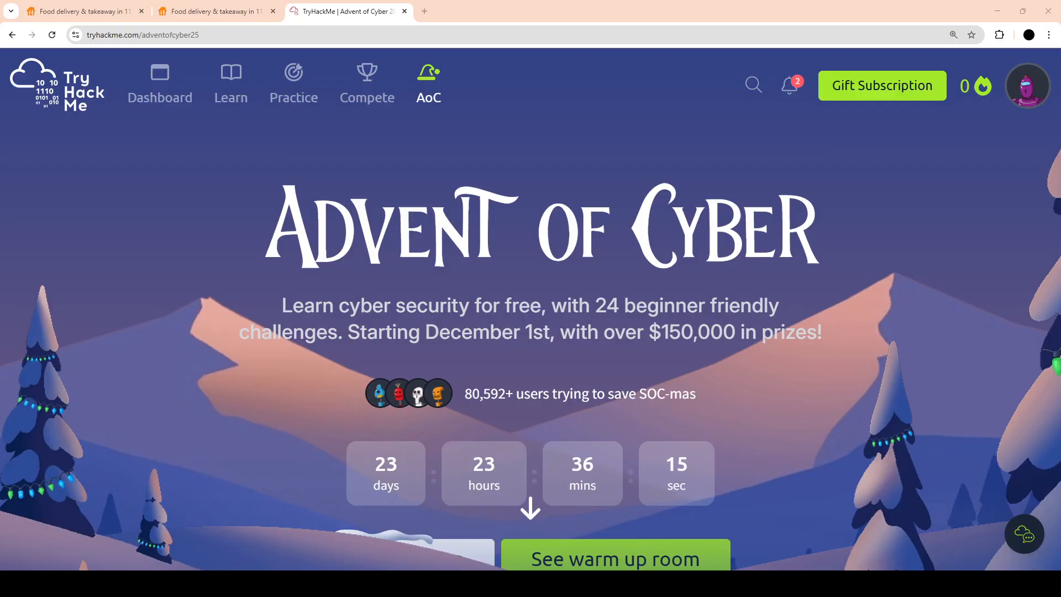
# Open the Splunk Basics - Did you SIEM? room from the Advent of Cyber page and reload the room page
pyautogui.scroll(-10, 561, 373)
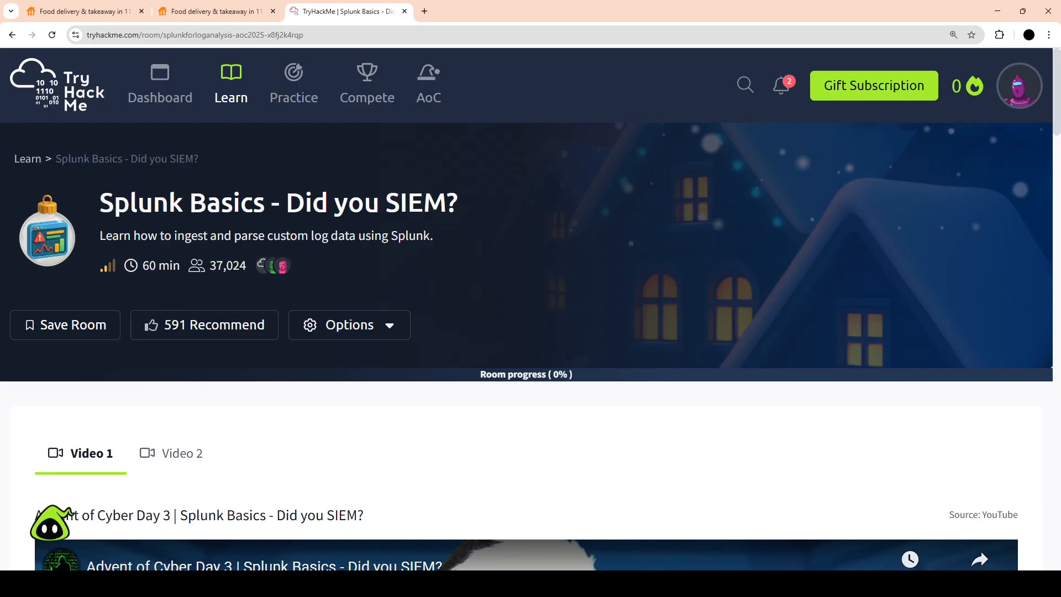
pyautogui.scroll(-15, 531, 277)
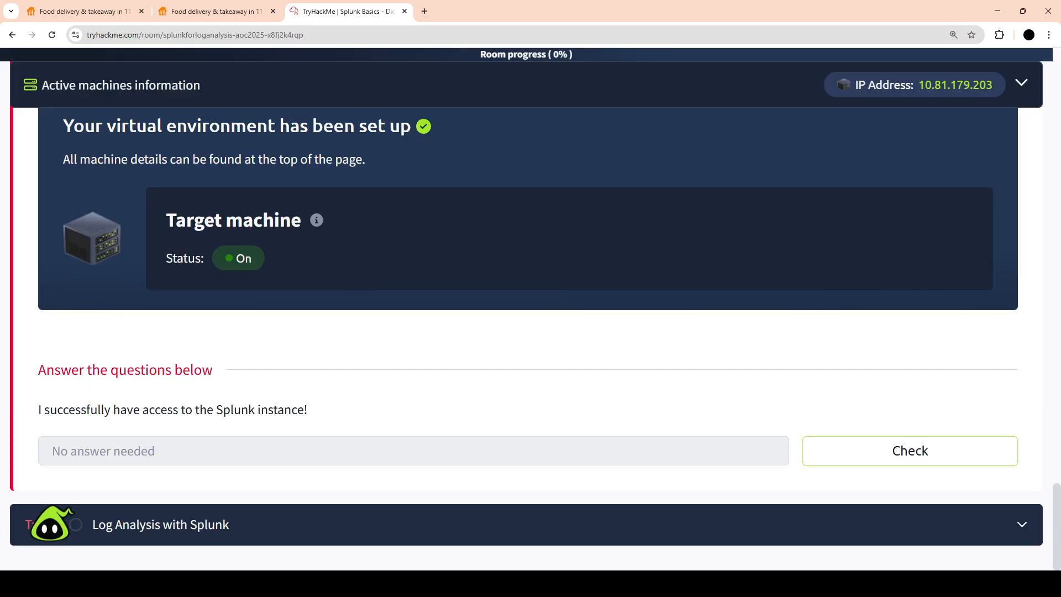
pyautogui.press('F5')
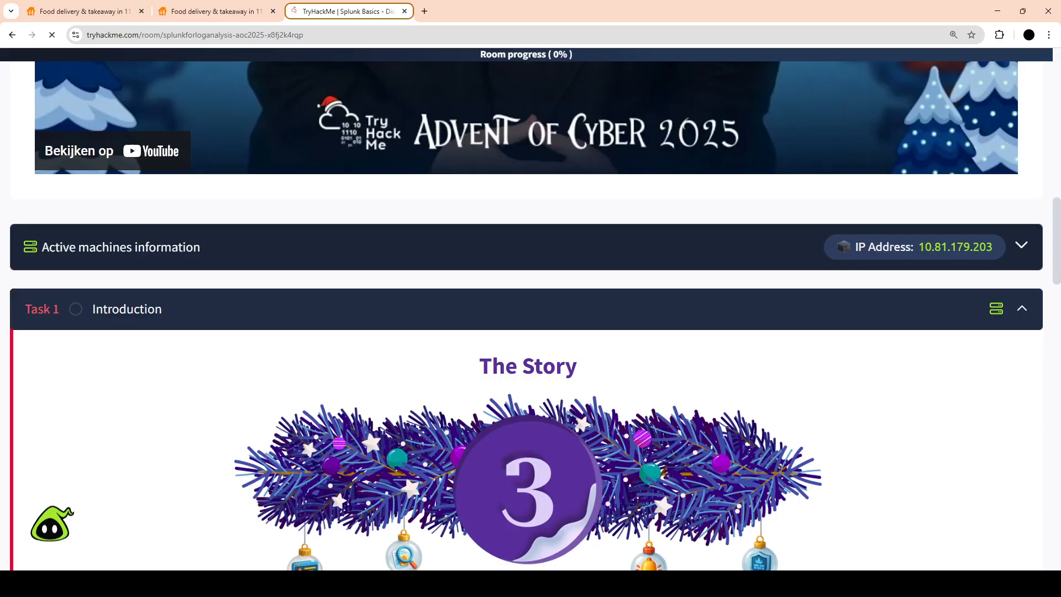
pyautogui.hotkey('ctrl', 'l')
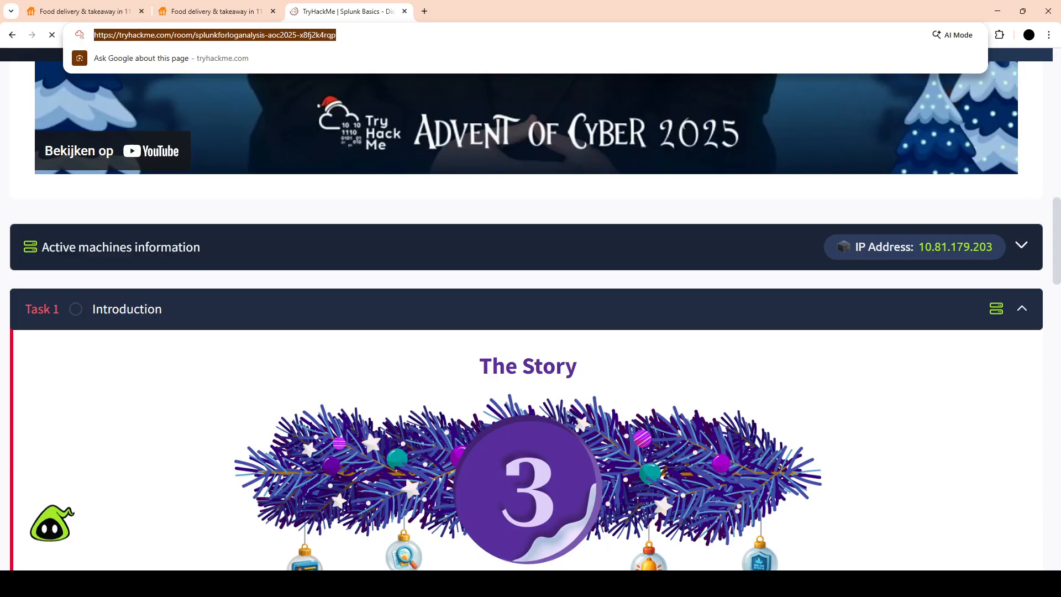
pyautogui.press('Down')
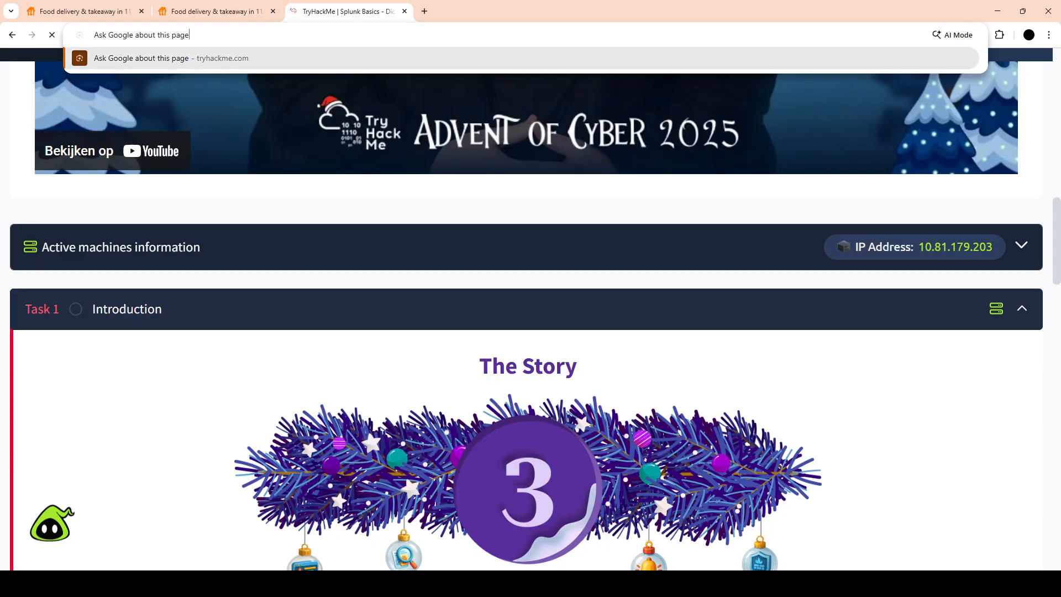
pyautogui.press('Tab')
pyautogui.hotkey('shift', 'Tab')
pyautogui.press('F6')
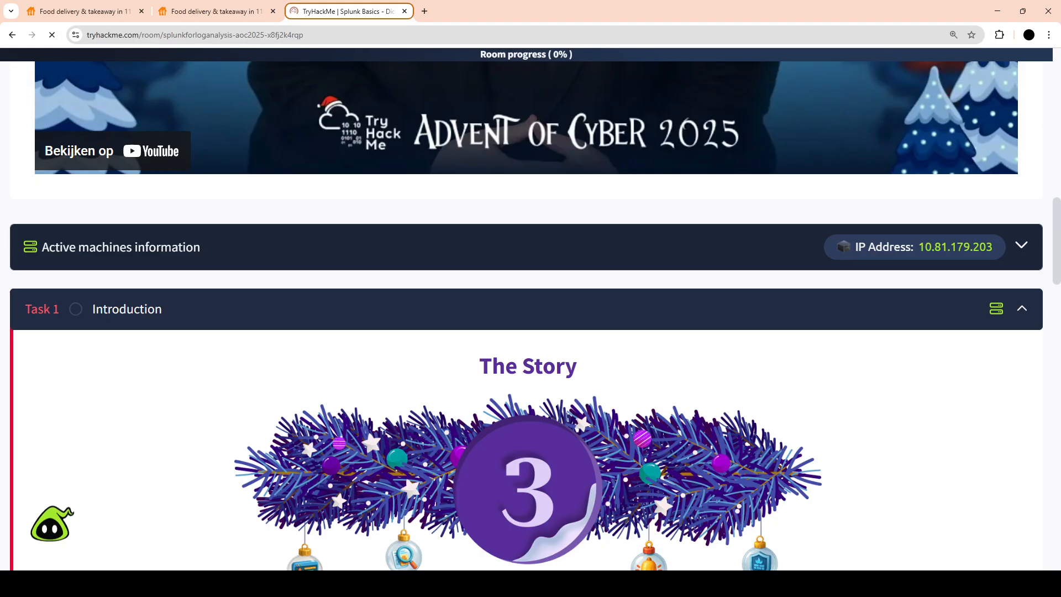
pyautogui.press('Tab')
pyautogui.press('F6')
pyautogui.press('F6')
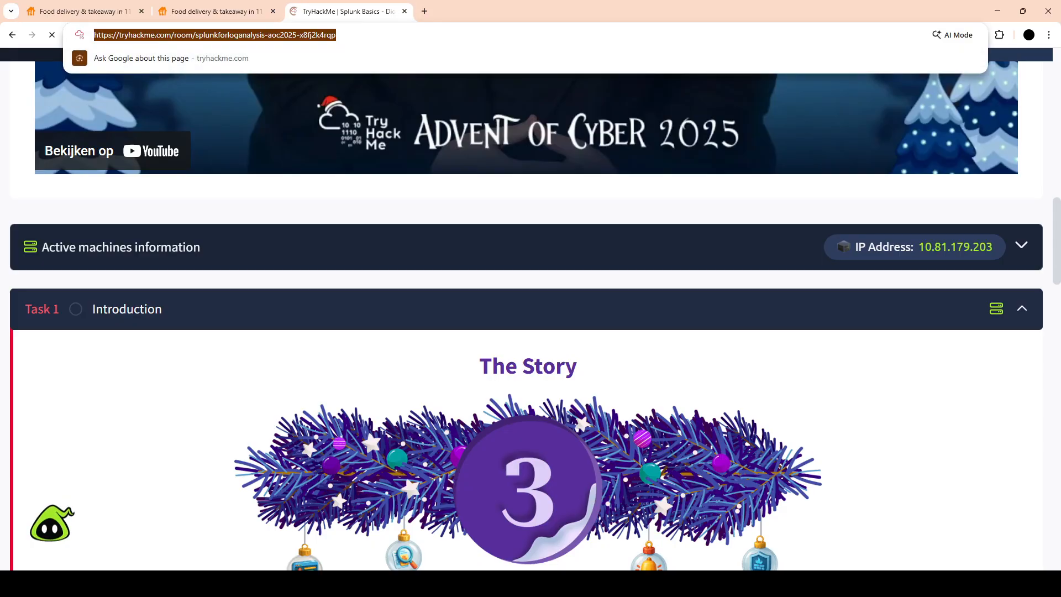
pyautogui.press('F6')
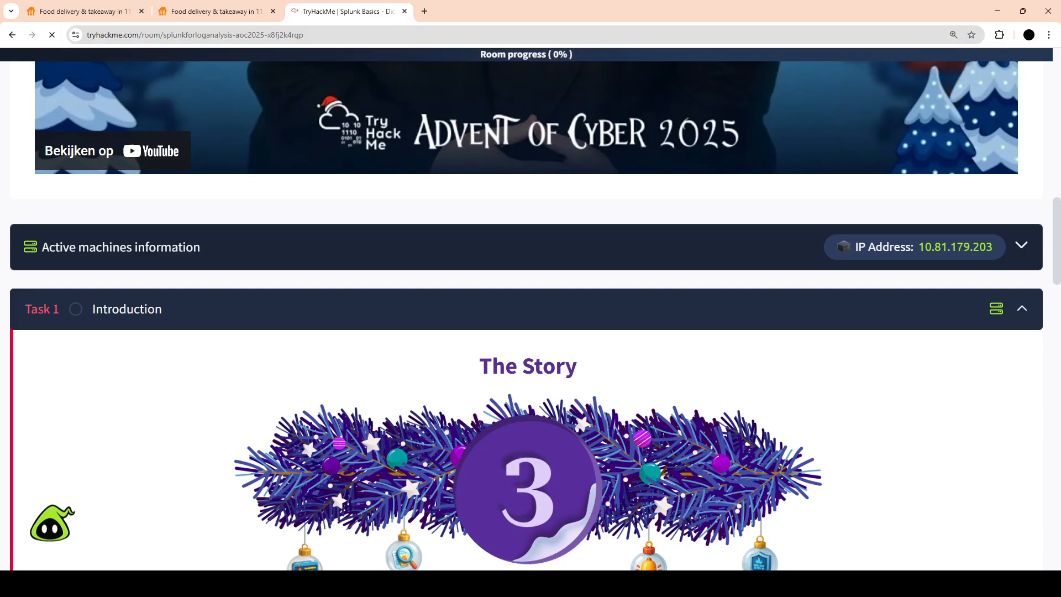
pyautogui.press('F6')
pyautogui.press('F6')
pyautogui.press('End')
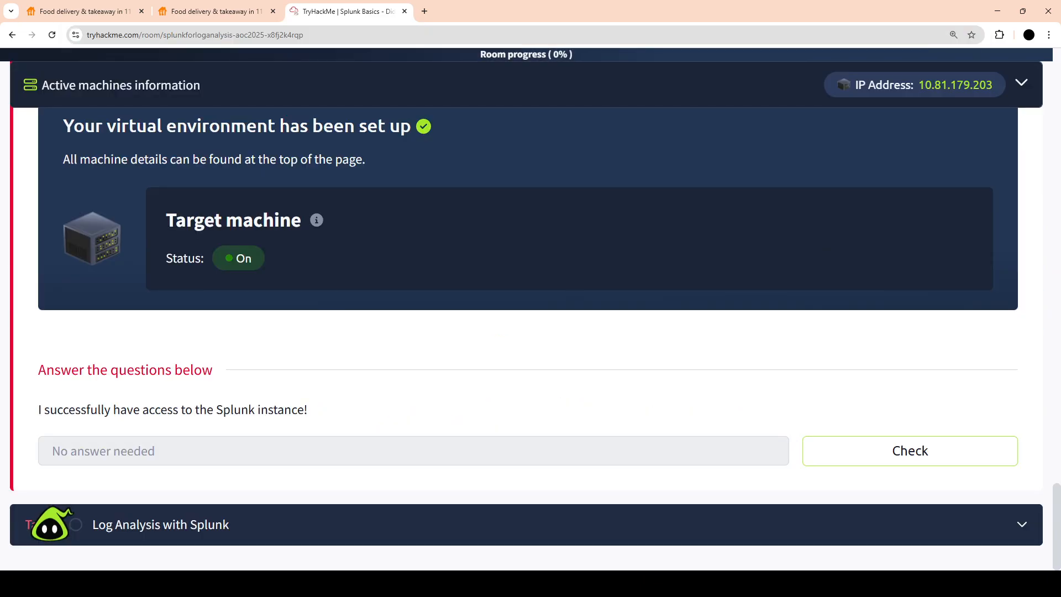
pyautogui.press('Home')
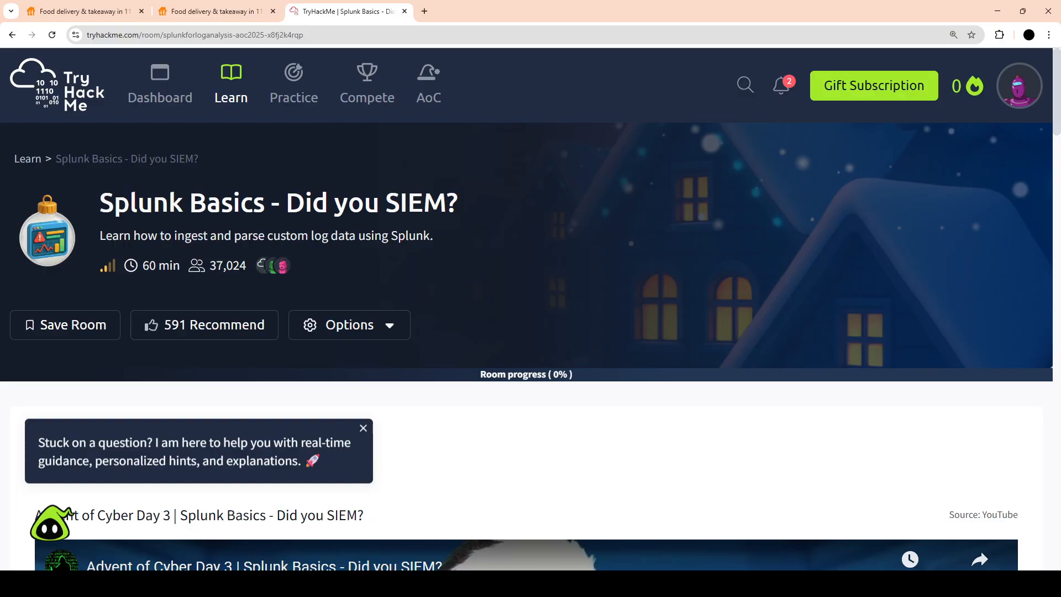
# Extend the running time of the room's target machine by 1 hour
pyautogui.scroll(-5, 531, 310)
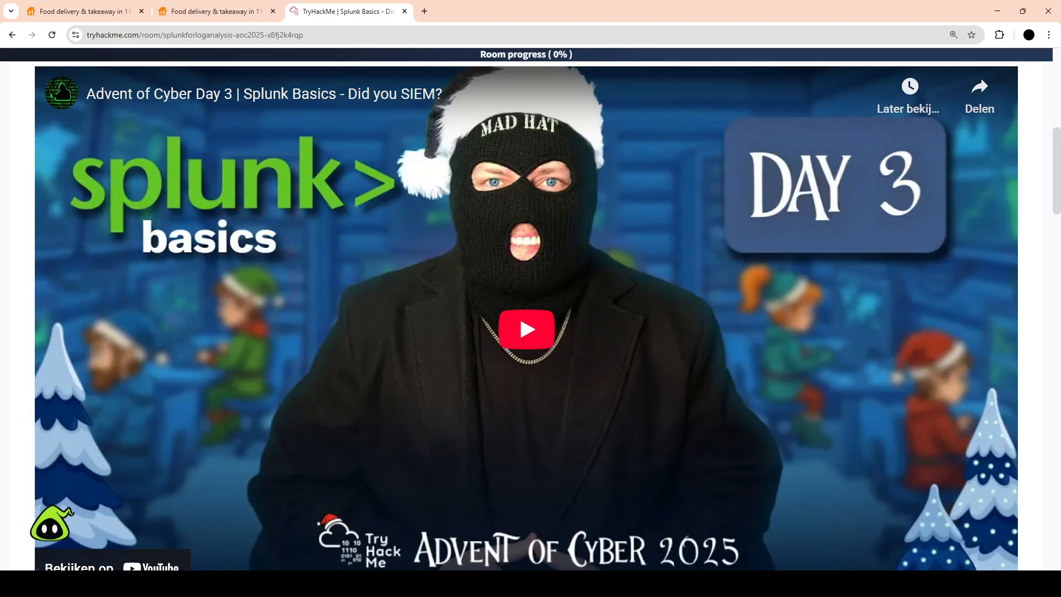
pyautogui.scroll(-6, 530, 316)
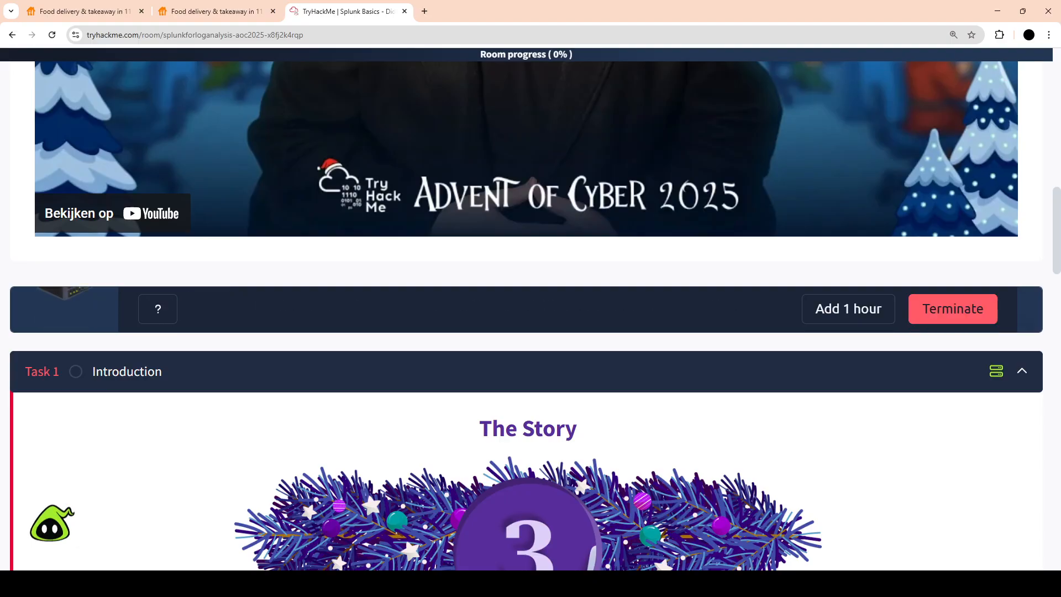
pyautogui.press('Return')
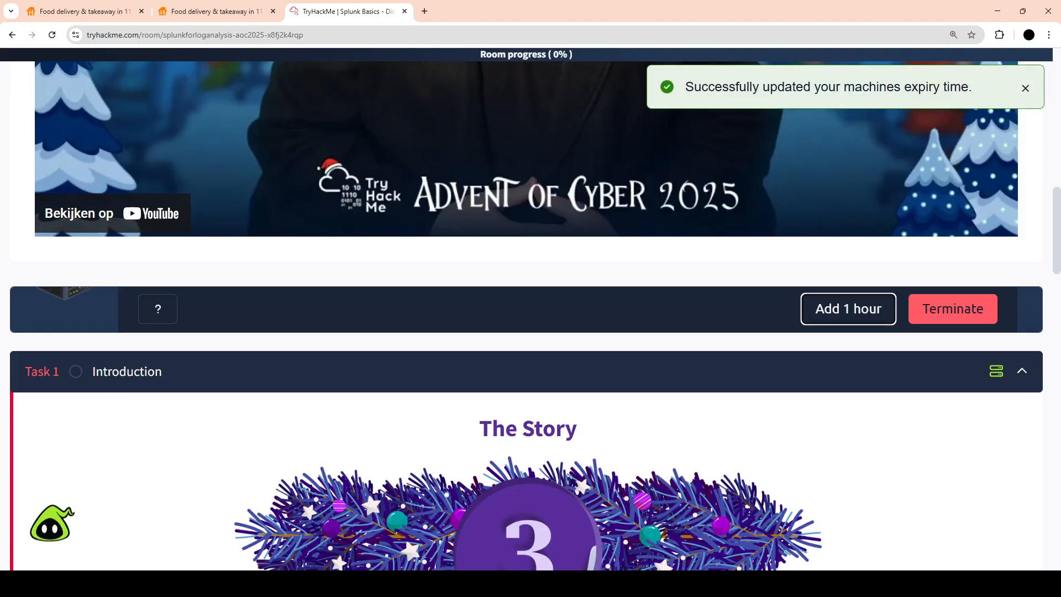
# Read through the Task 1 Introduction and open the Splunk instance from its direct link in a separate tab
pyautogui.scroll(-3, 531, 309)
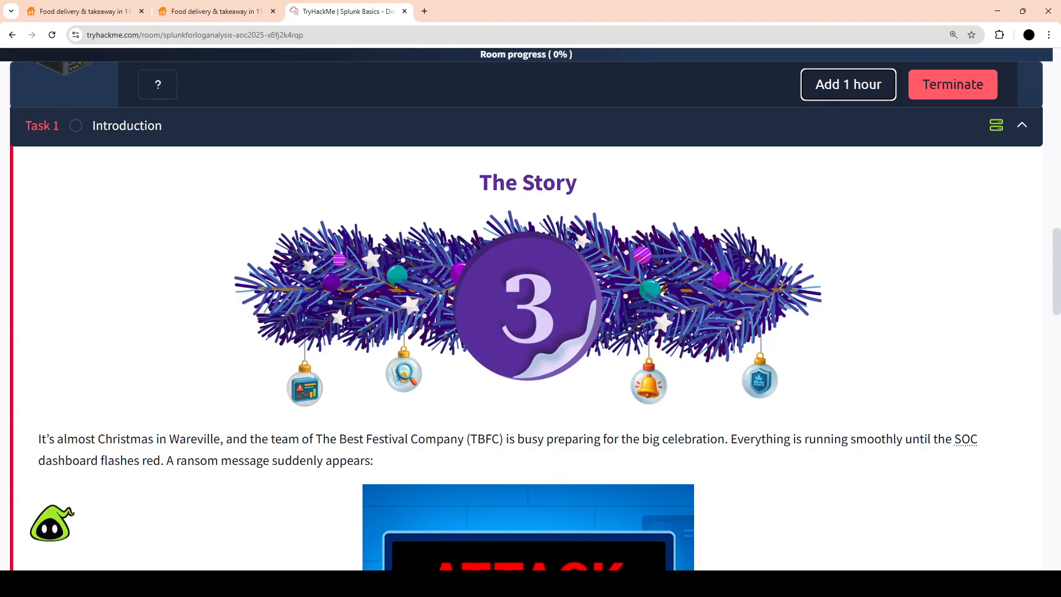
pyautogui.scroll(-5, 527, 309)
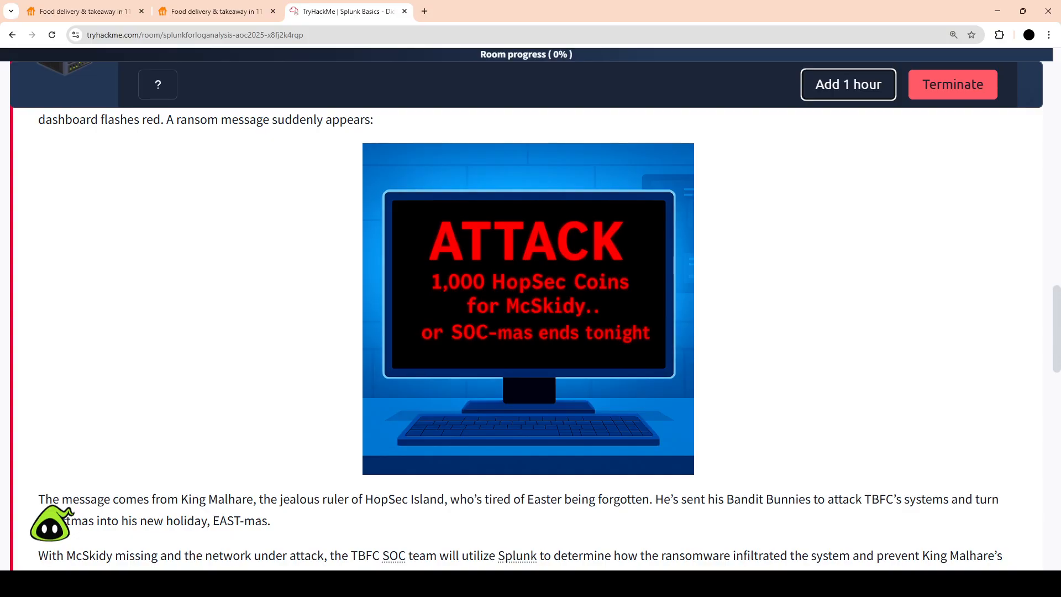
pyautogui.scroll(-5, 531, 332)
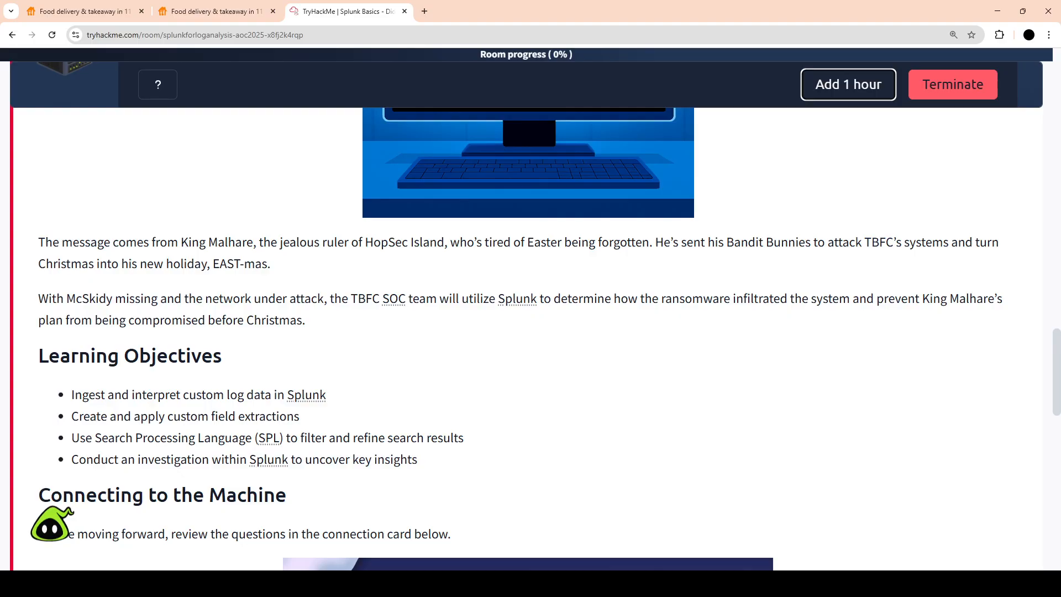
pyautogui.scroll(-6, 530, 309)
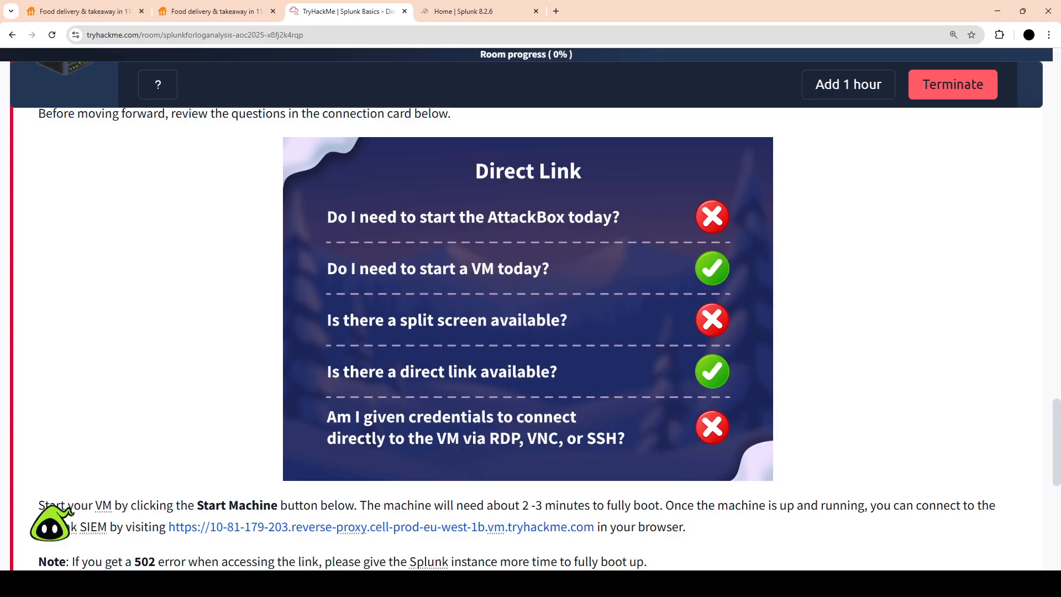
pyautogui.scroll(-4, 528, 332)
pyautogui.hotkey('ctrl', 'Tab')
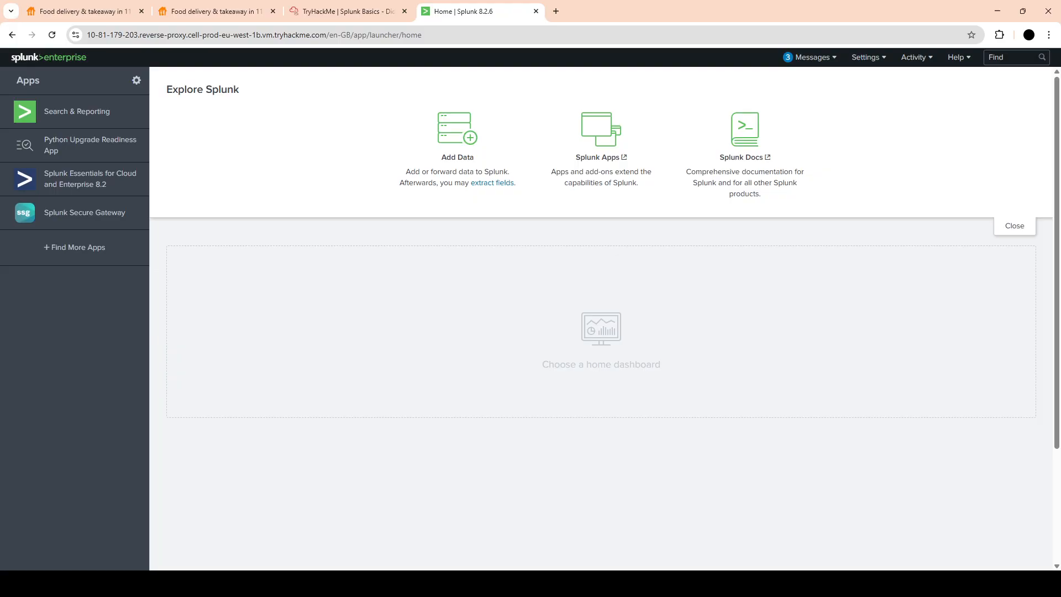
# Return to the room, complete the Task 1 Splunk access question, and expand Task 2, Log Analysis with Splunk
pyautogui.hotkey('ctrl', 'shift', 'Tab')
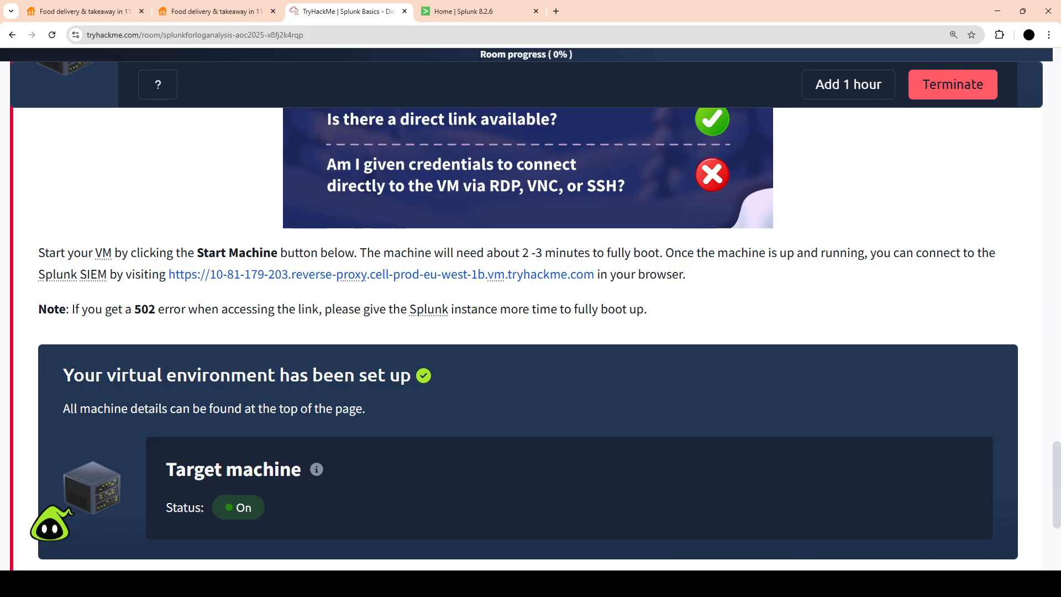
pyautogui.scroll(-4, 531, 332)
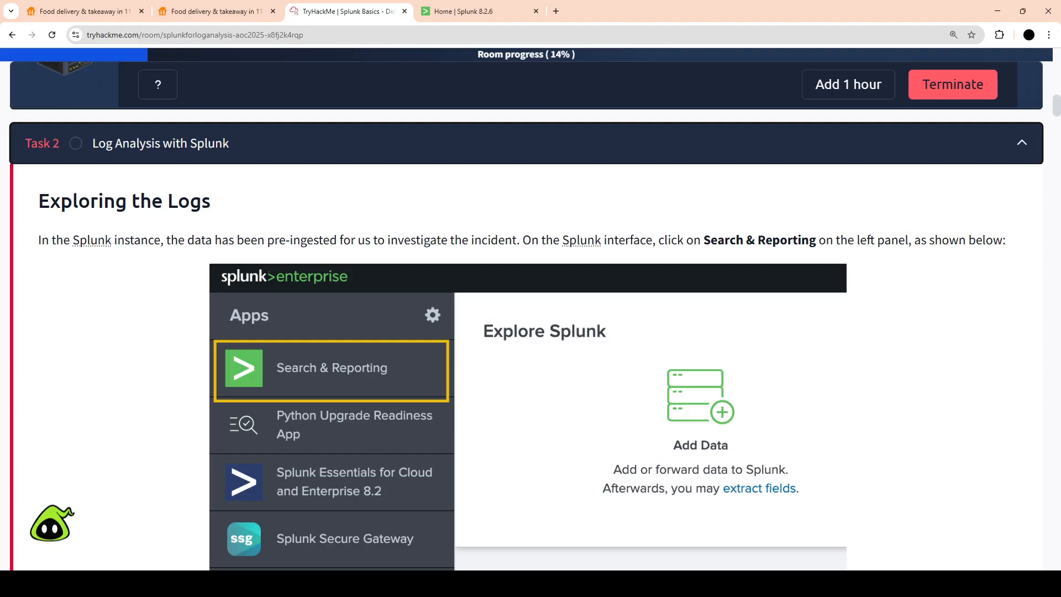
# Switch to the Splunk instance and open the Search & Reporting app
pyautogui.hotkey('ctrl', 'Tab')
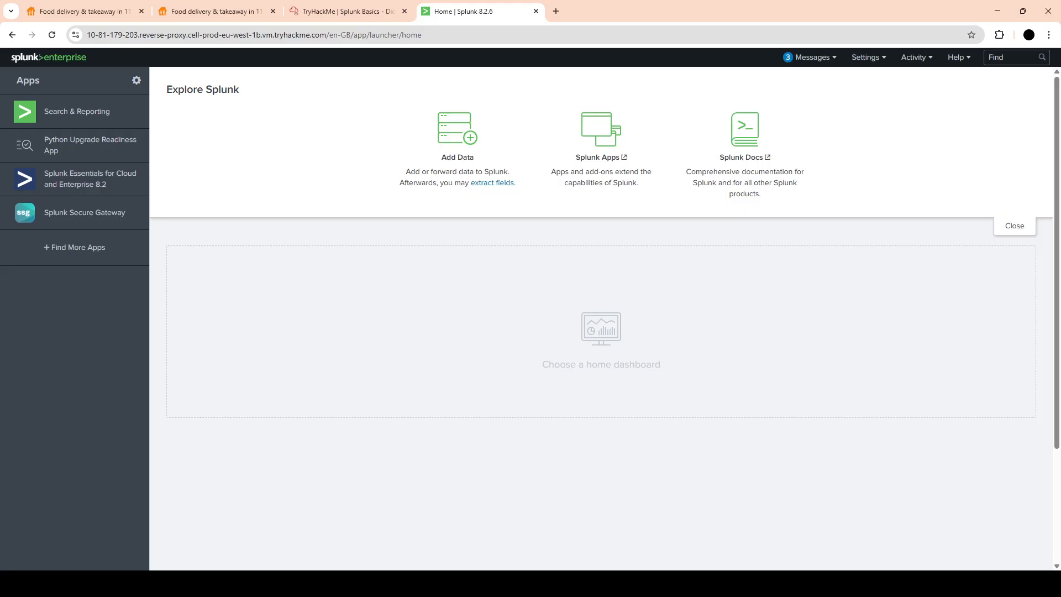
pyautogui.click(77, 111)
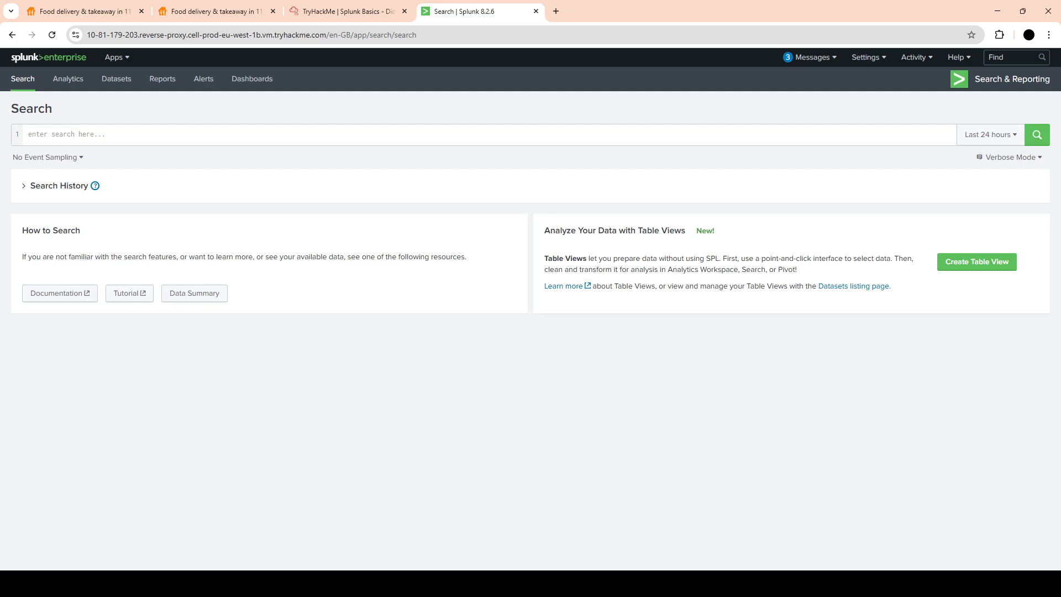
# Check the Task 2 instructions for the query and time frame to use, and return to the Splunk search bar
pyautogui.hotkey('ctrl', 'shift', 'Tab')
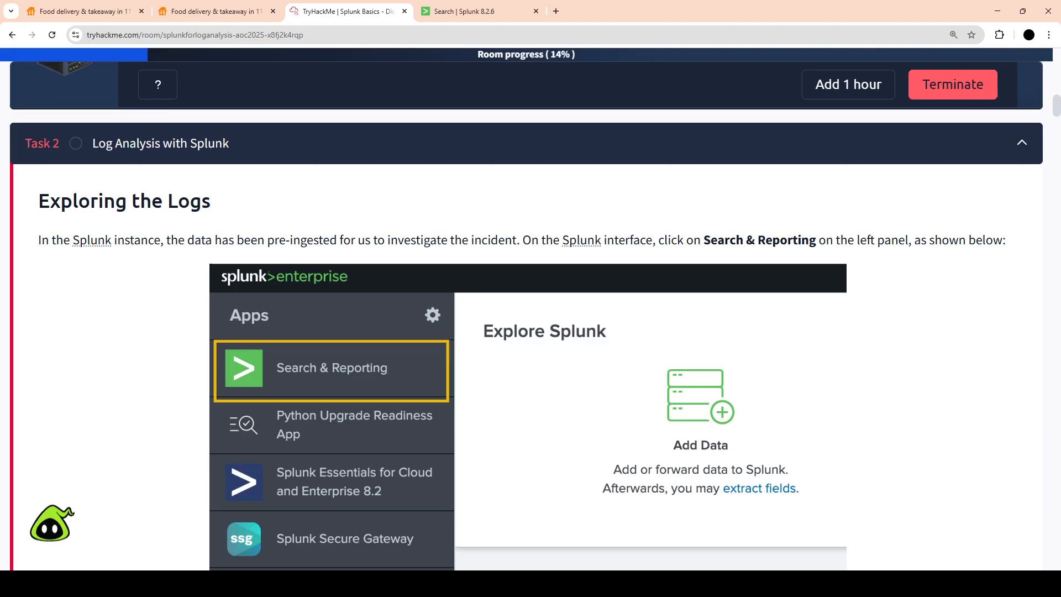
pyautogui.scroll(-2, 531, 332)
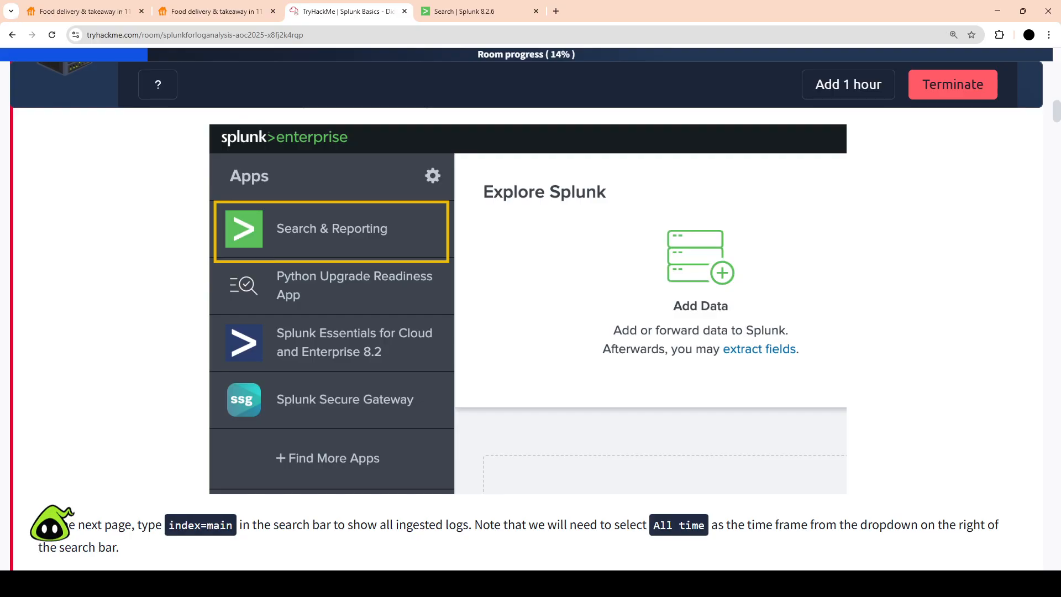
pyautogui.hotkey('ctrl', 'Tab')
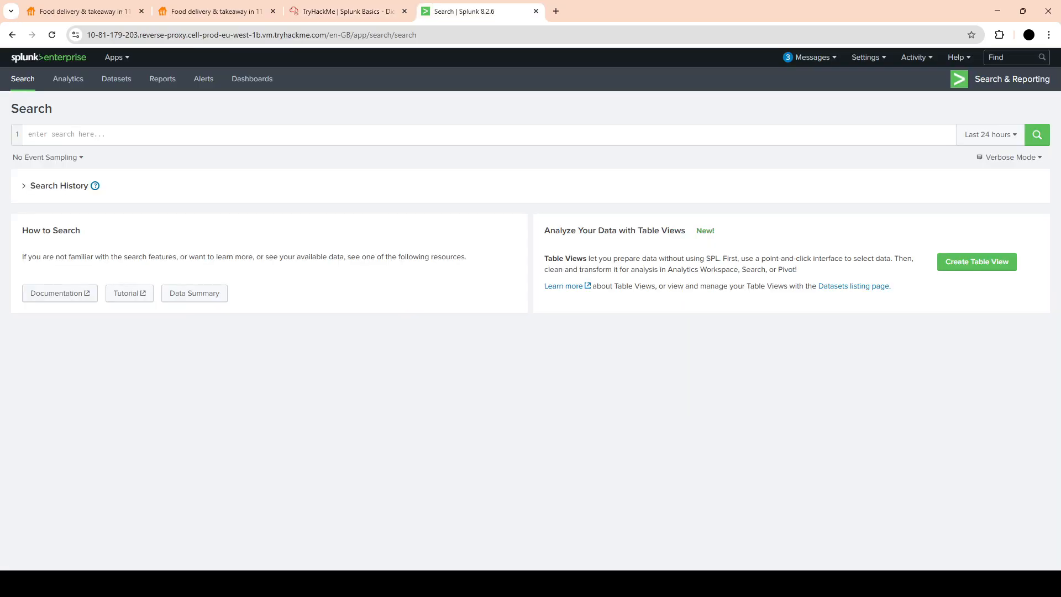
pyautogui.click(27, 134)
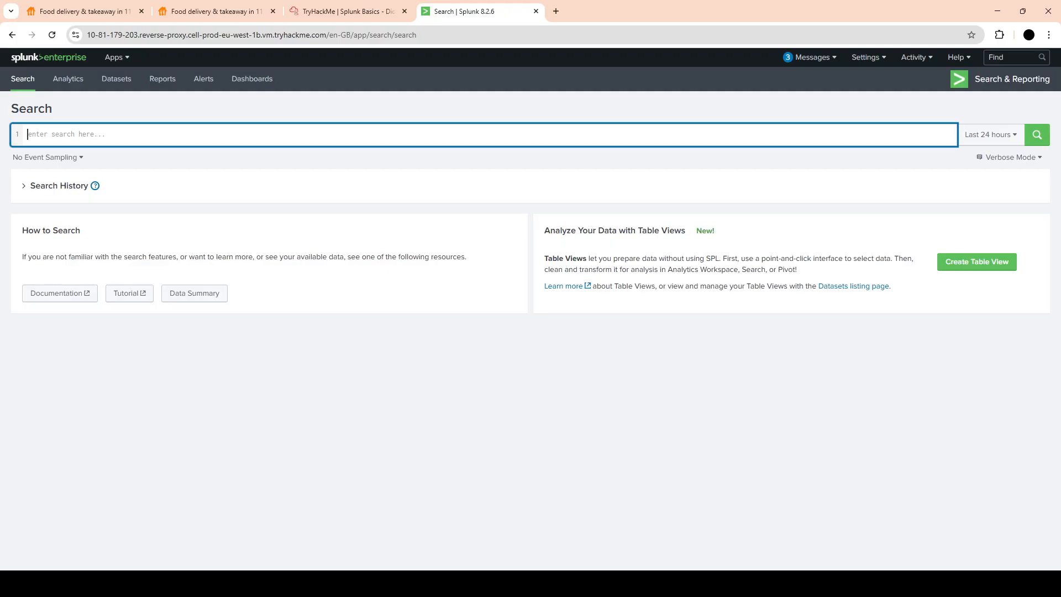
pyautogui.write('sdfssdfsdf')
pyautogui.hotkey('ctrl', 'a')
pyautogui.press('BackSpace')
# Run the search index=main in Splunk
pyautogui.write('index=main')
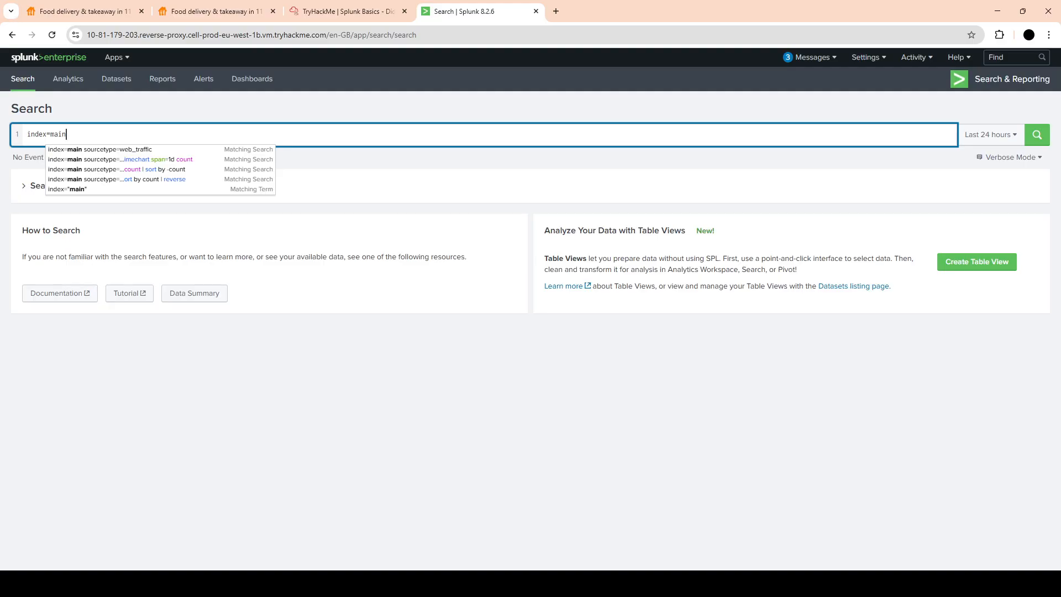
pyautogui.press('BackSpace')
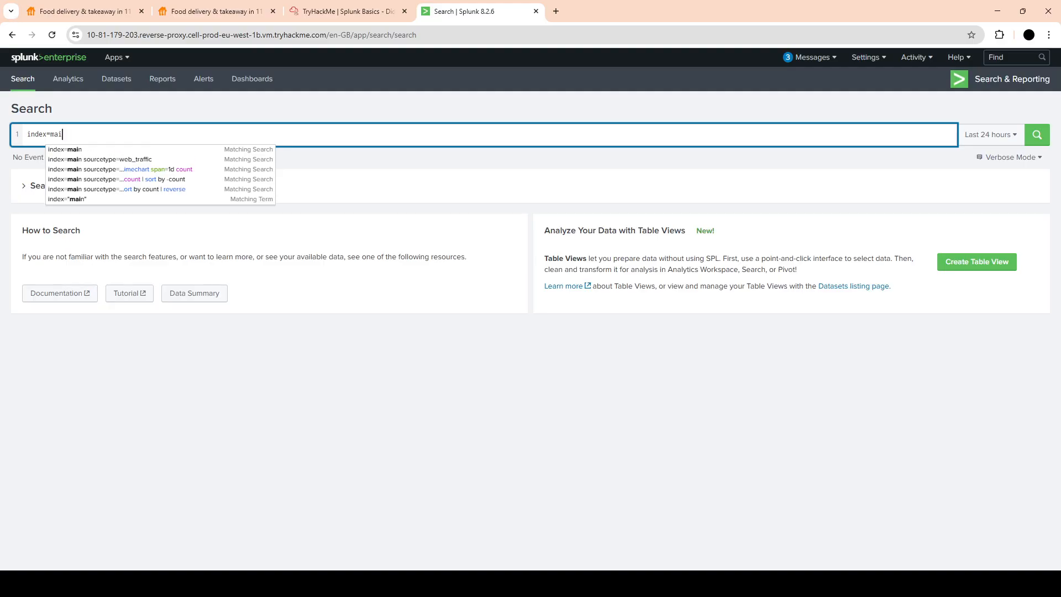
pyautogui.write('n')
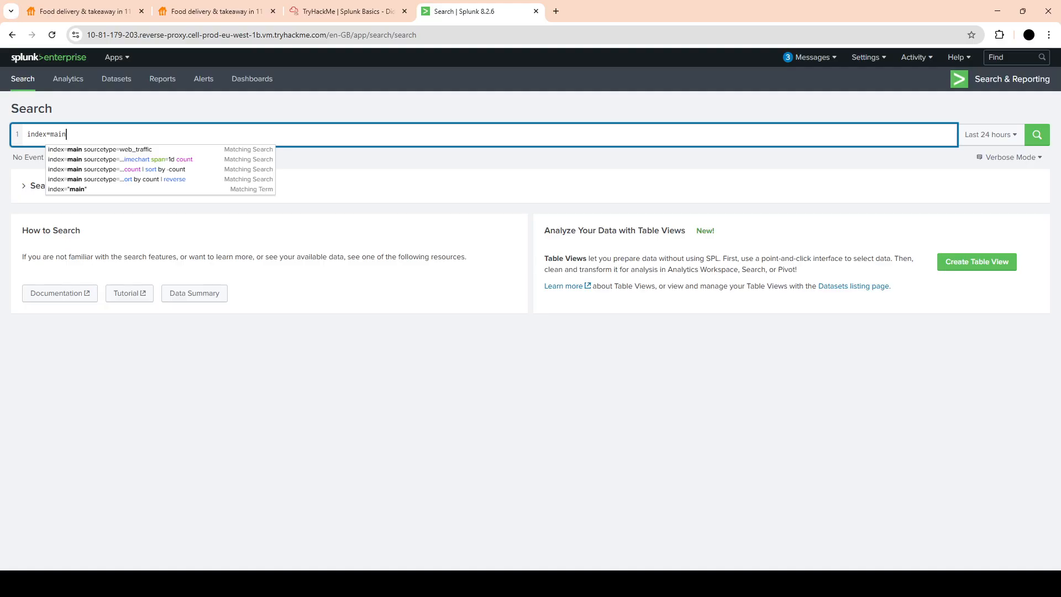
pyautogui.press('Return')
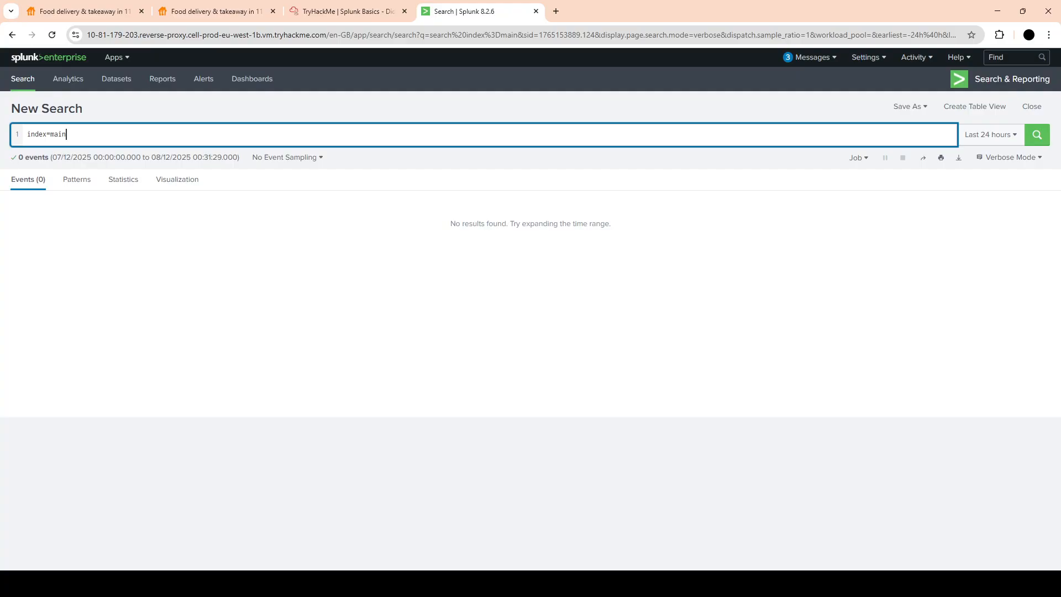
# Change the time range of the index=main search to All time
pyautogui.press('Tab')
pyautogui.press('Return')
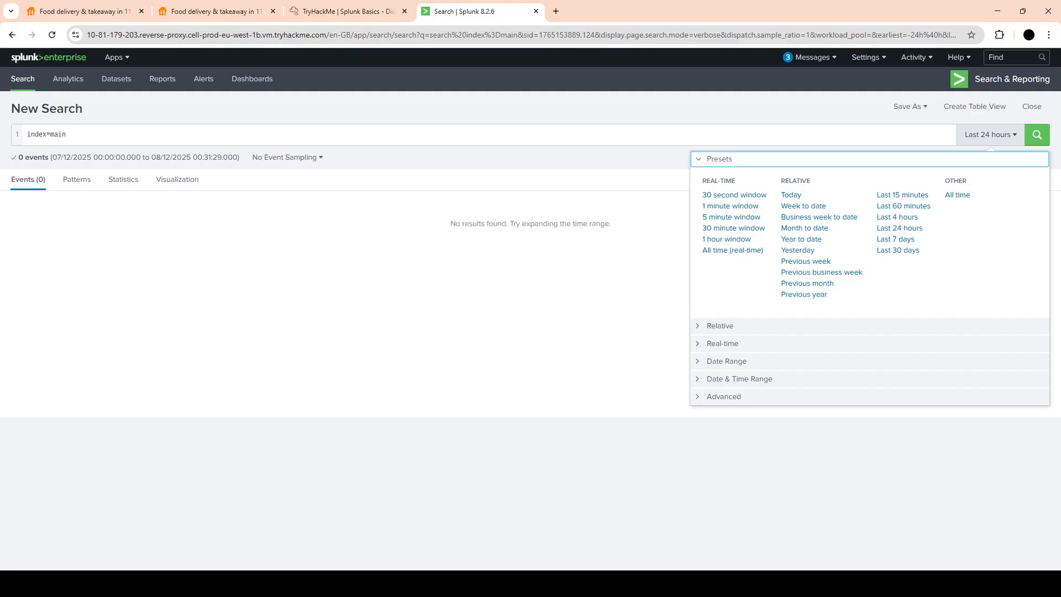
pyautogui.click(957, 194)
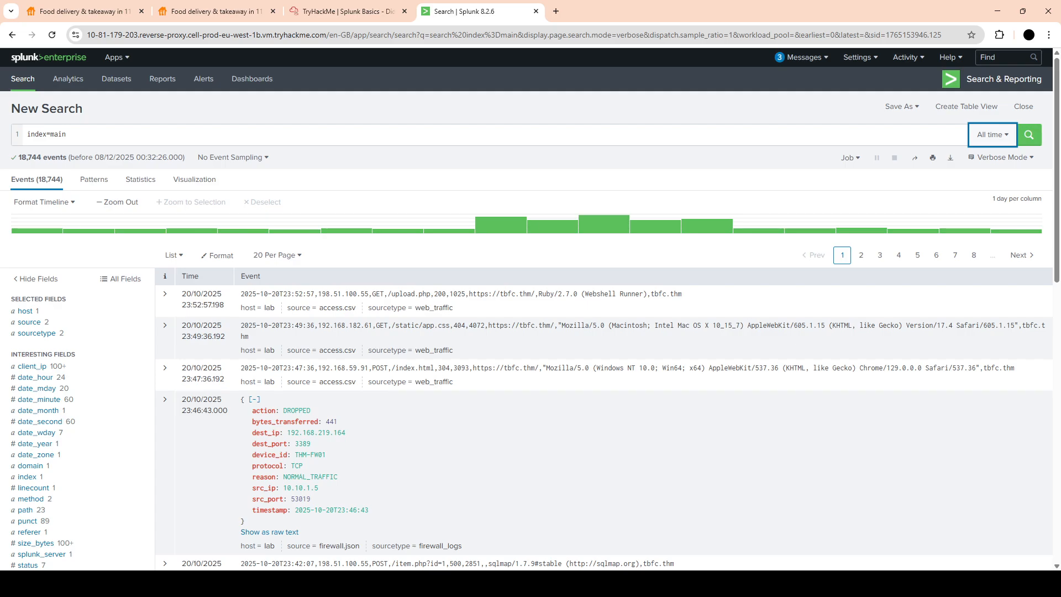
# Read the room's instructions on verifying the ingested datasets, and view the values of the sourcetype field in Splunk
pyautogui.hotkey('ctrl', 'shift', 'Tab')
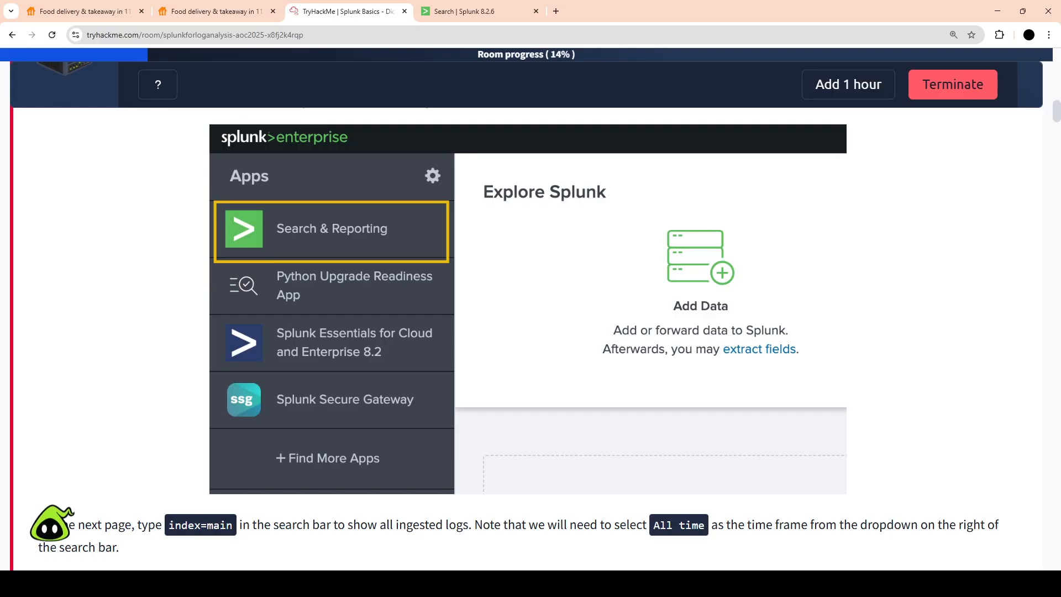
pyautogui.scroll(-6, 531, 310)
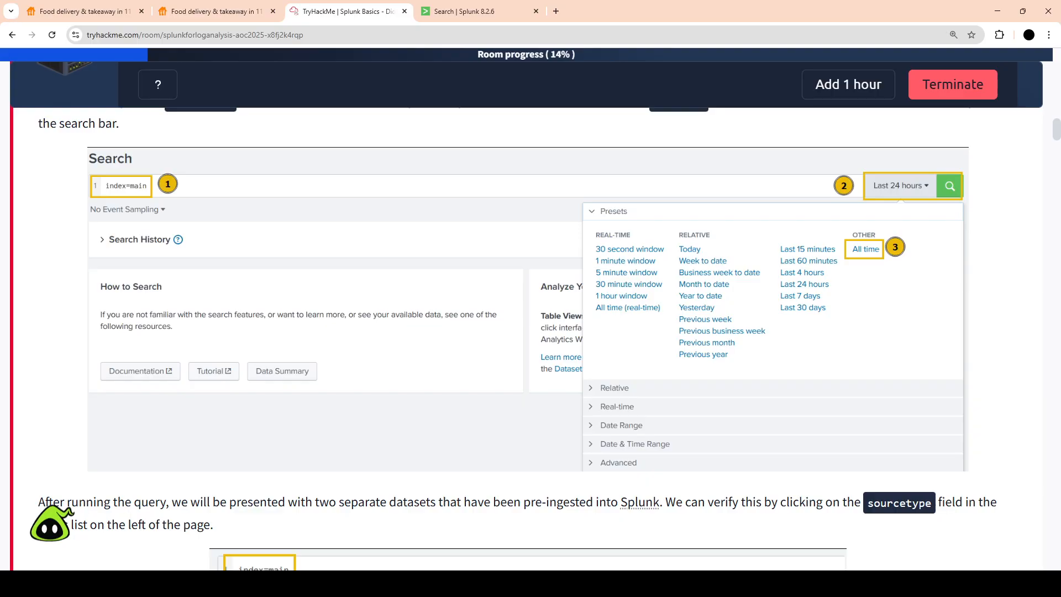
pyautogui.hotkey('ctrl', 'Tab')
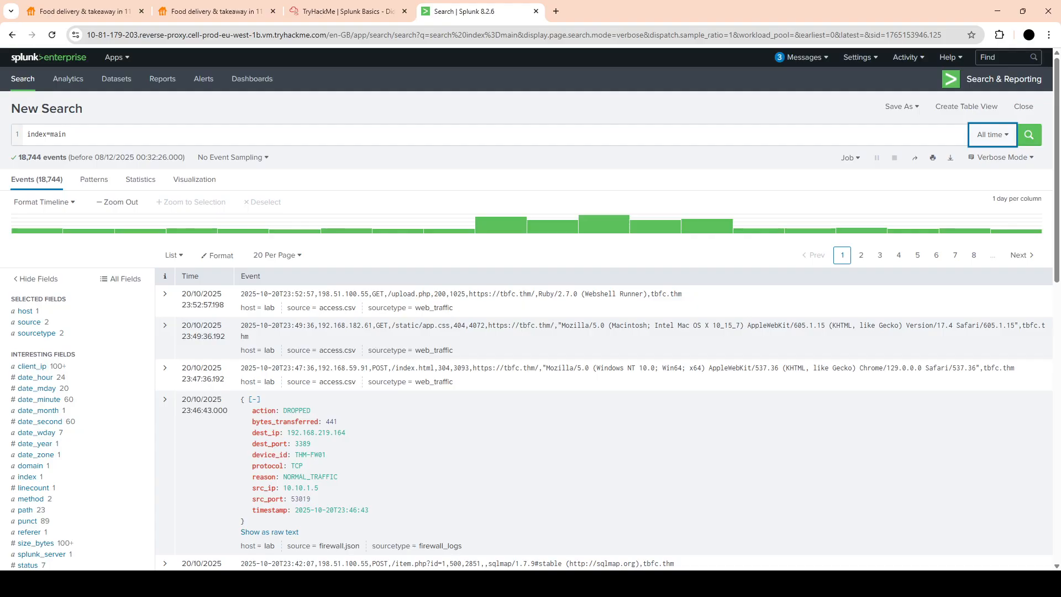
pyautogui.click(37, 332)
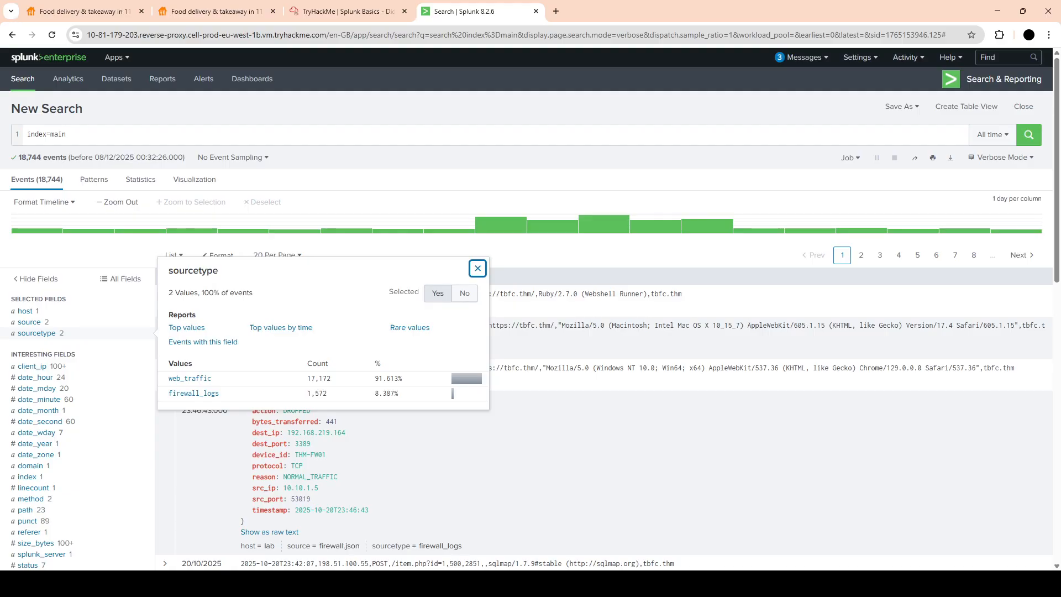
pyautogui.press('Escape')
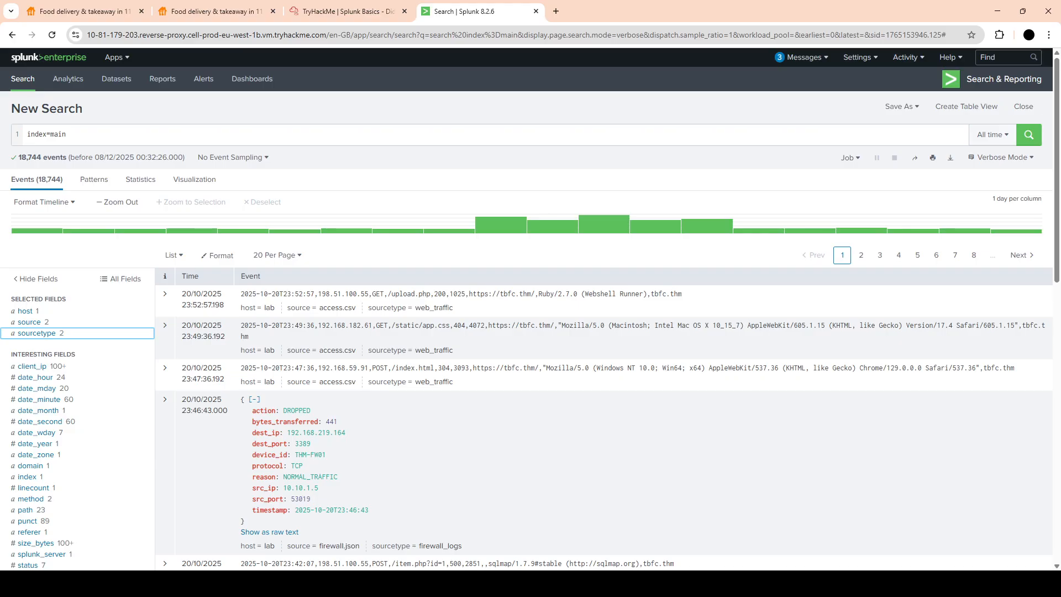
# Read the dataset descriptions and the Initial Triage query in the TryHackMe room, and return to the Splunk search
pyautogui.hotkey('ctrl', 'shift', 'Tab')
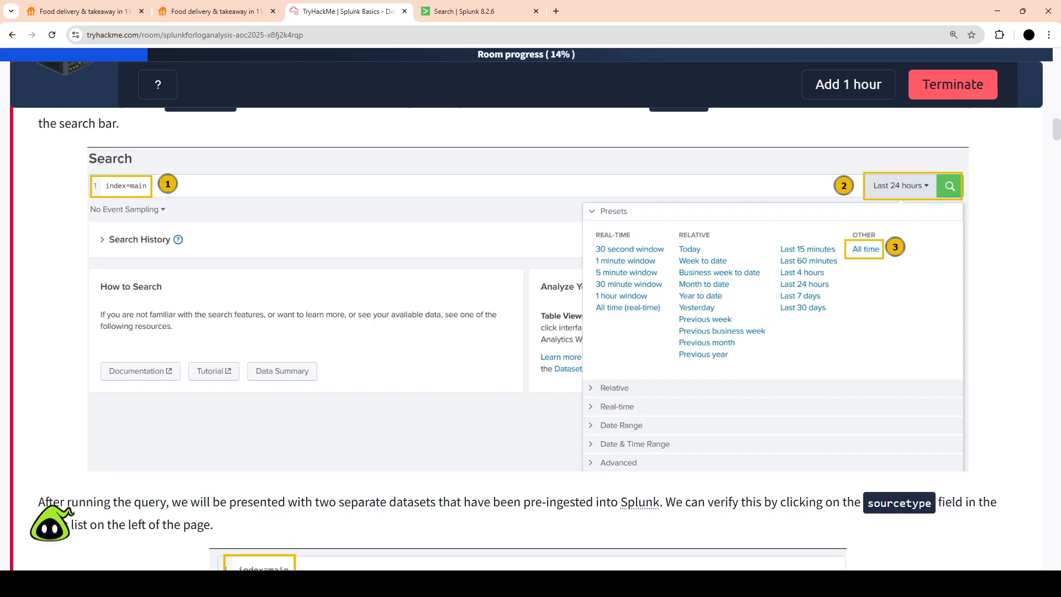
pyautogui.scroll(-8, 530, 310)
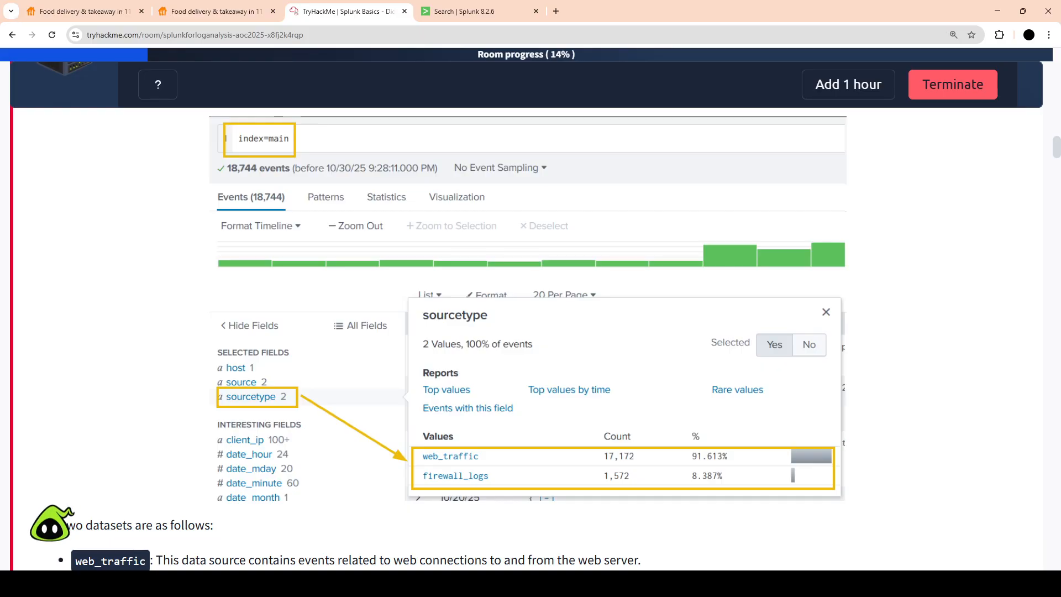
pyautogui.scroll(-4, 531, 332)
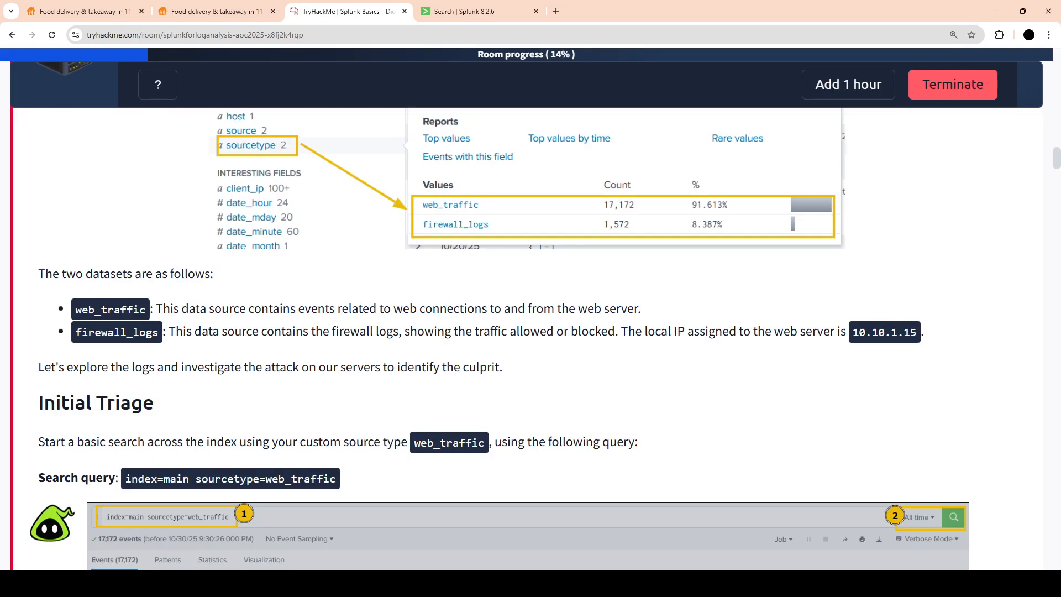
pyautogui.hotkey('ctrl', 'Tab')
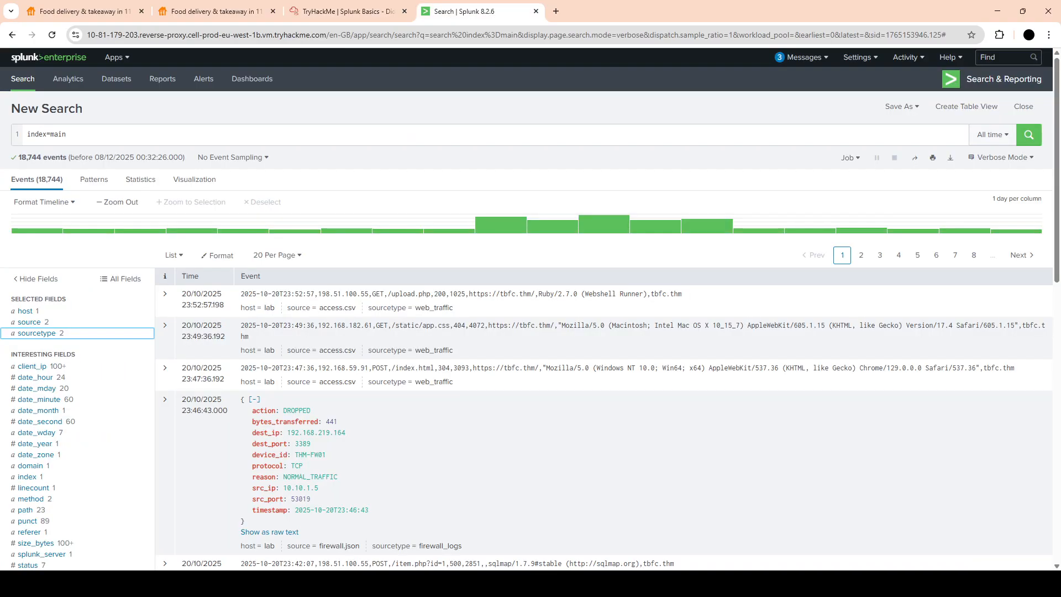
pyautogui.click(67, 135)
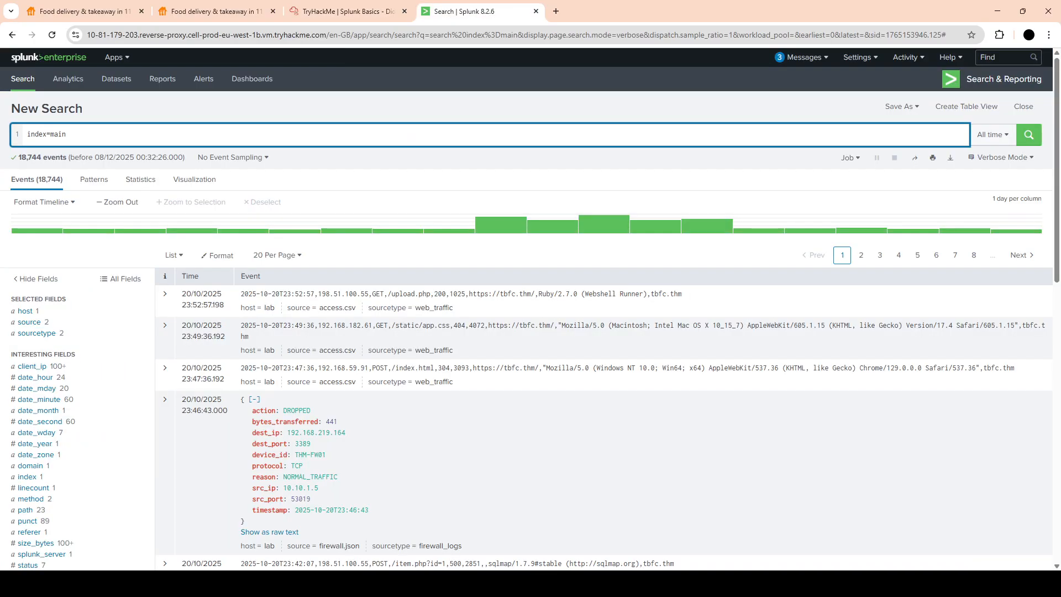
pyautogui.write('Search query: index=main sourcetype=web_traffic')
pyautogui.hotkey('ctrl', 'a')
pyautogui.hotkey('ctrl', 'c')
pyautogui.press('BackSpace')
pyautogui.hotkey('ctrl', 'v')
pyautogui.press('Return')
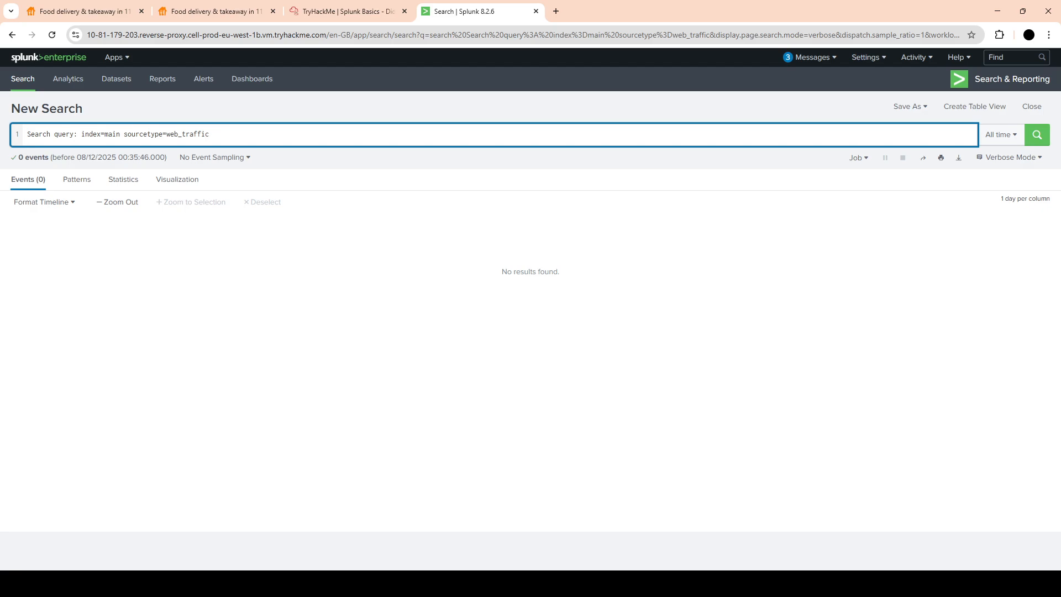
# Replace the search text with index=main sourcetype=web_traffic and run the search
pyautogui.hotkey('ctrl', 'a')
pyautogui.press('BackSpace')
pyautogui.write('index=m')
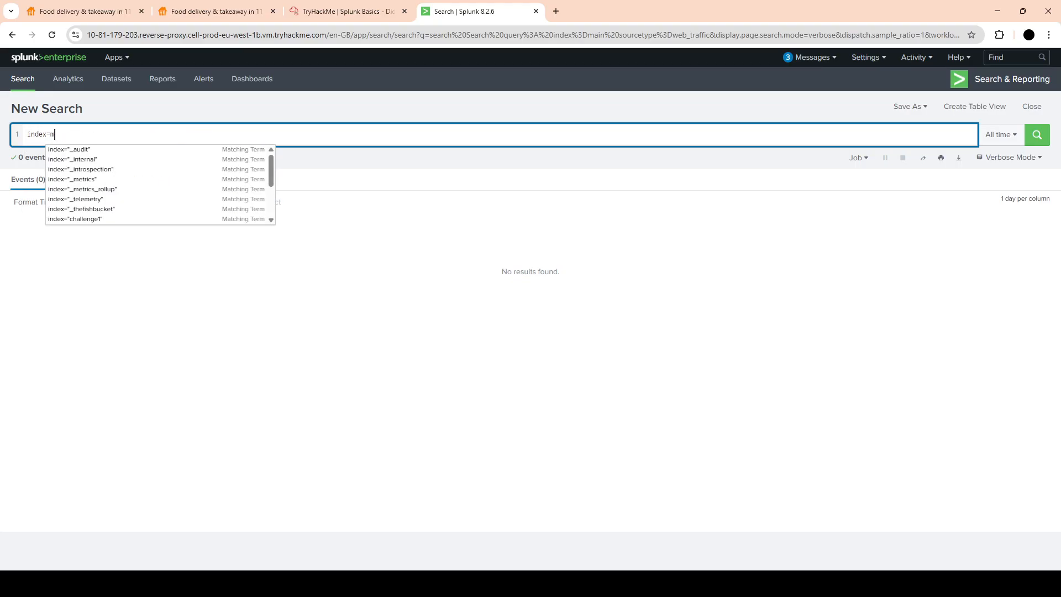
pyautogui.write('ain ')
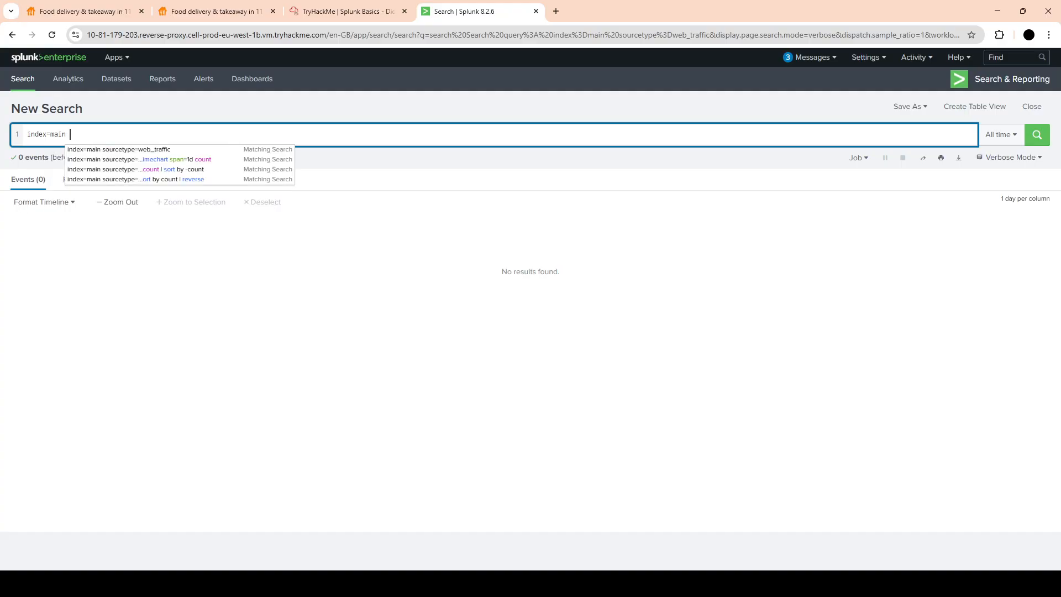
pyautogui.write('sourcetype')
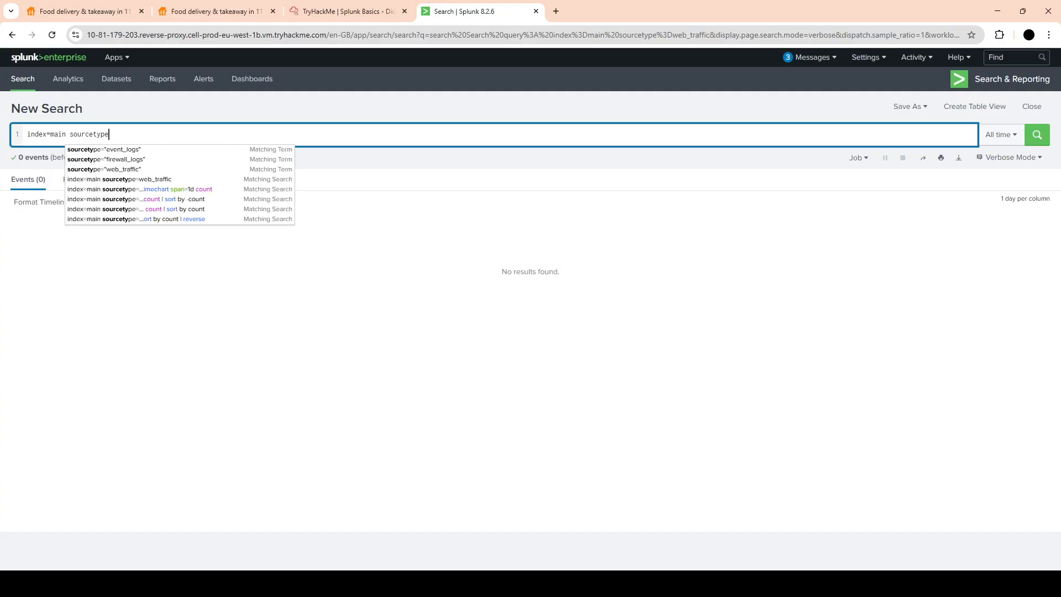
pyautogui.write('=web_tra')
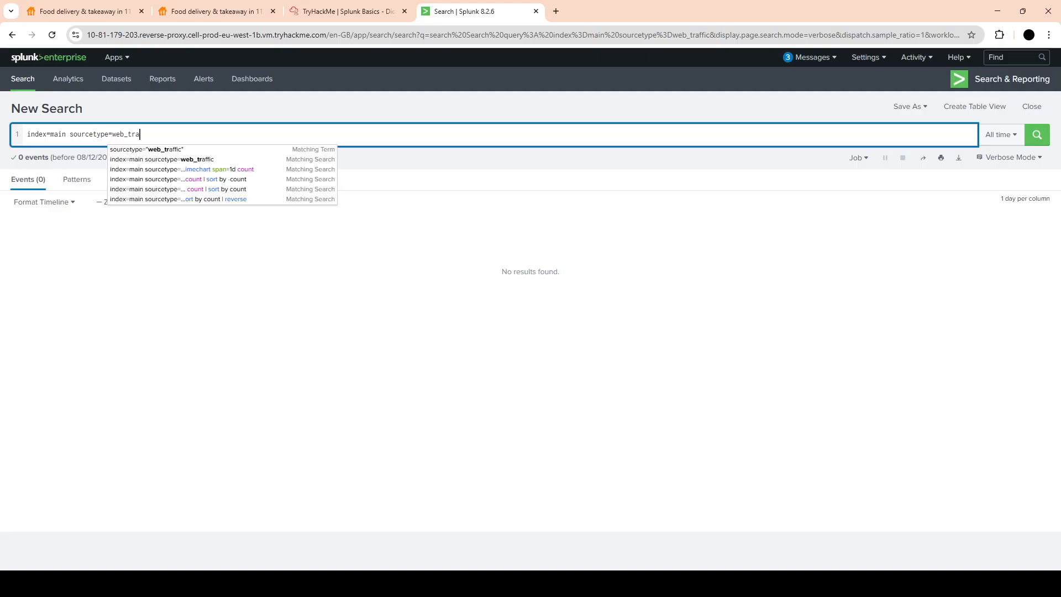
pyautogui.write('ffic')
pyautogui.press('Return')
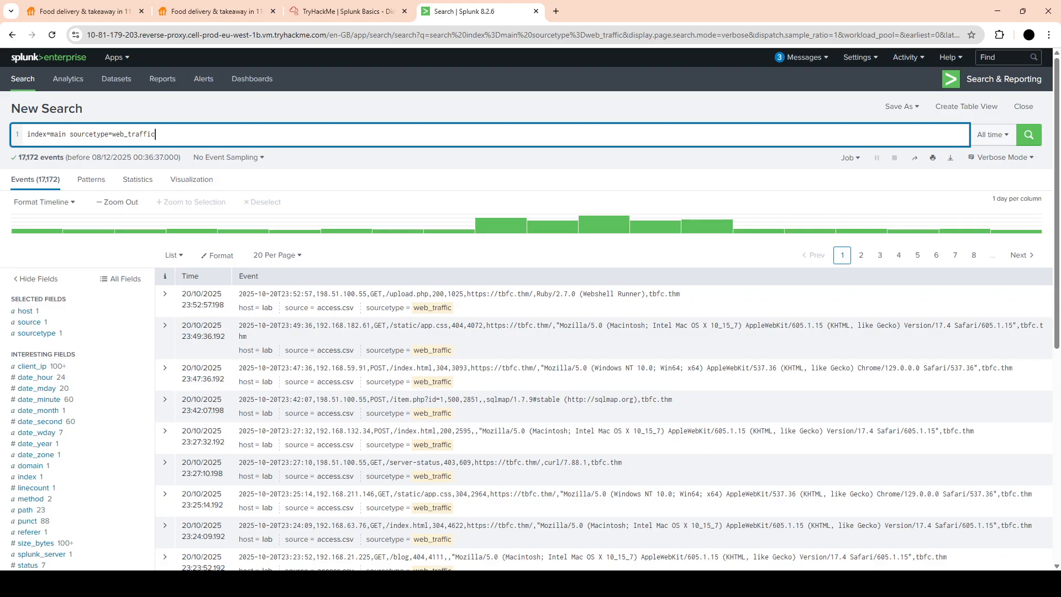
# Read the room's breakdown of the search results and the query under Visualizing the Logs Timeline
pyautogui.hotkey('ctrl', 'shift', 'Tab')
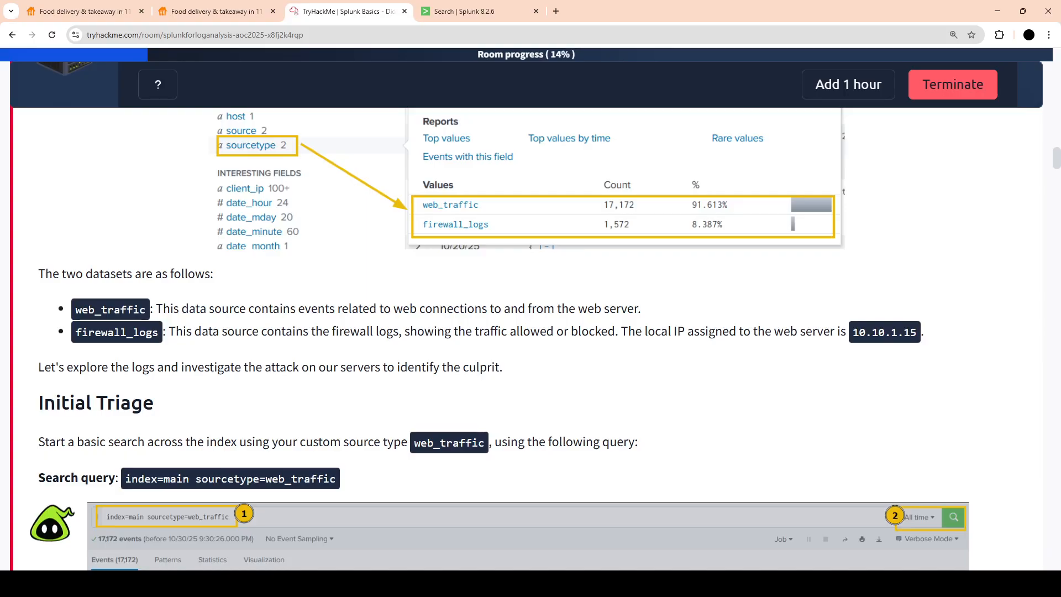
pyautogui.scroll(-6, 531, 331)
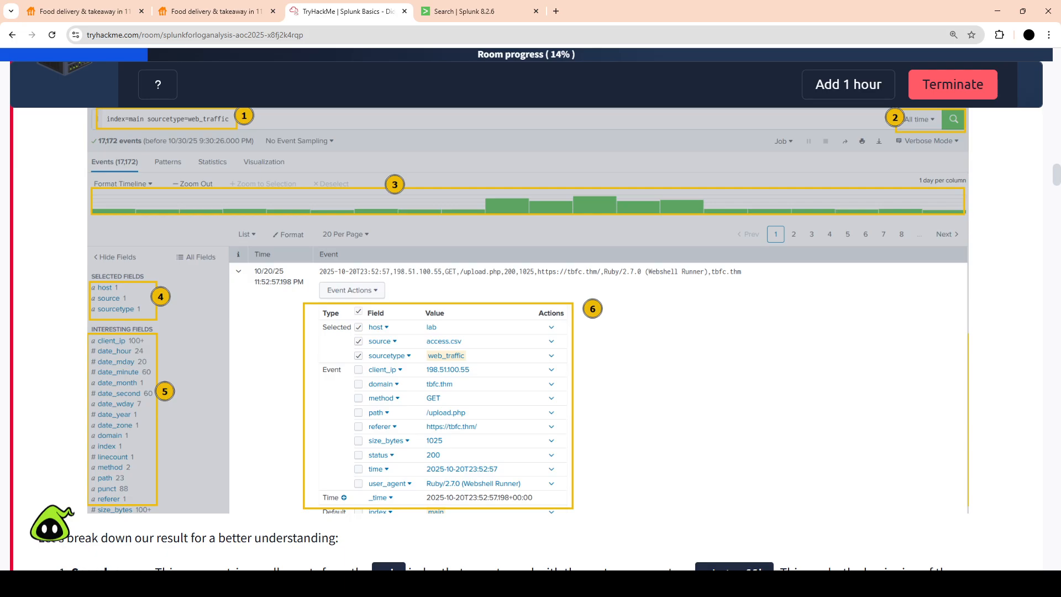
pyautogui.scroll(-5, 530, 308)
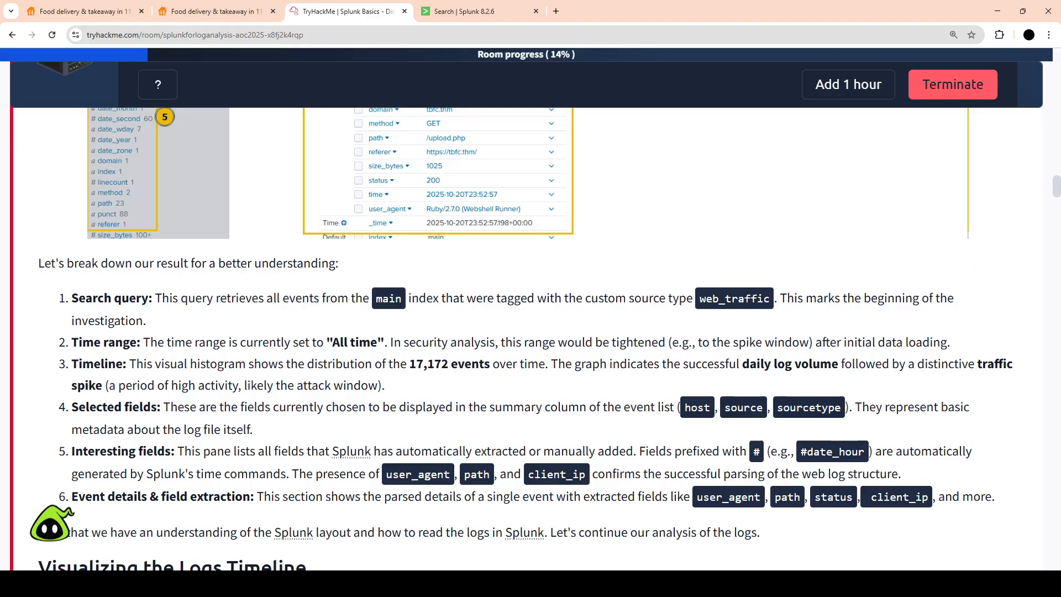
pyautogui.scroll(-4, 530, 331)
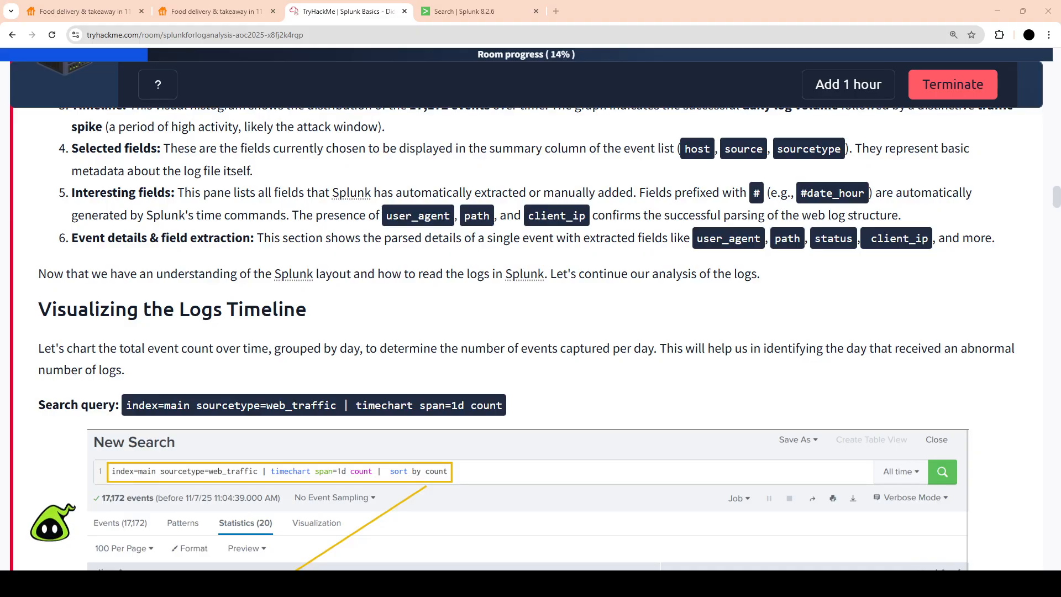
# Return to Splunk and re-enter index=main sourcetype=web_traffic as the base of a new query
pyautogui.hotkey('ctrl', 'Tab')
pyautogui.hotkey('ctrl', 'a')
pyautogui.press('BackSpace')
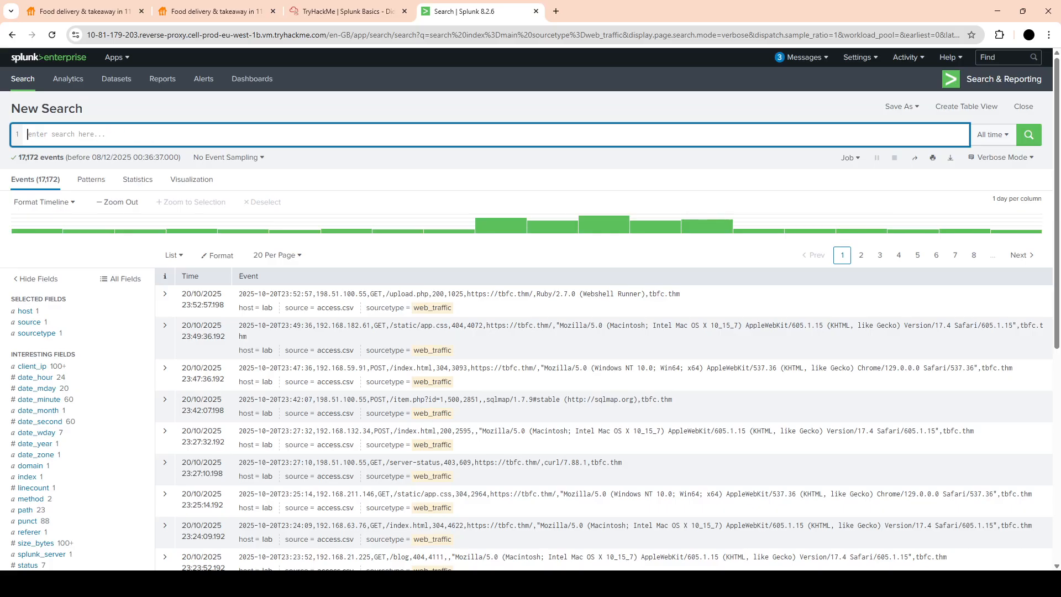
pyautogui.write('index=')
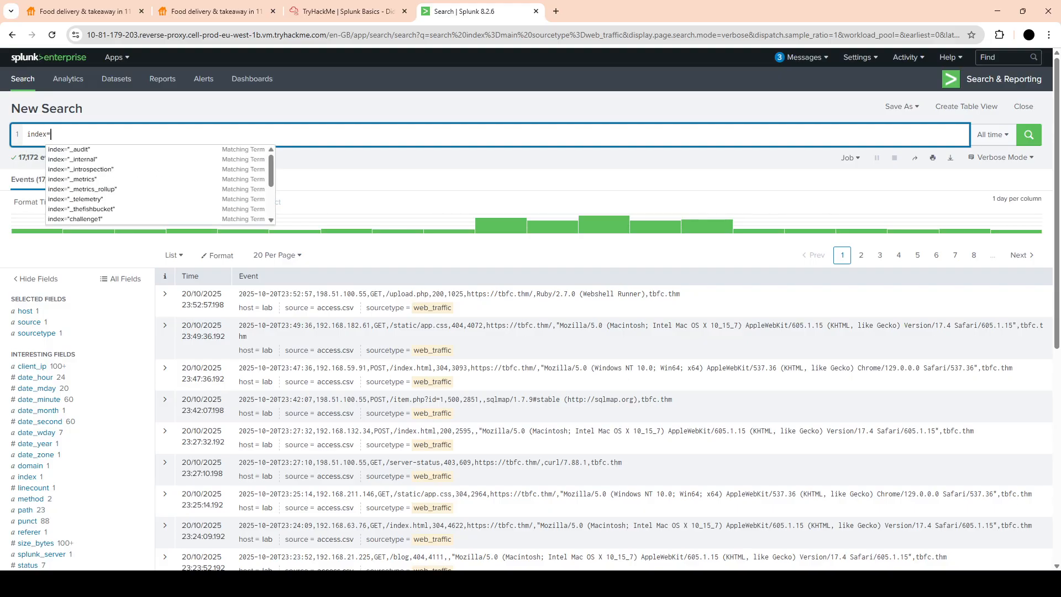
pyautogui.write('main sourcetype')
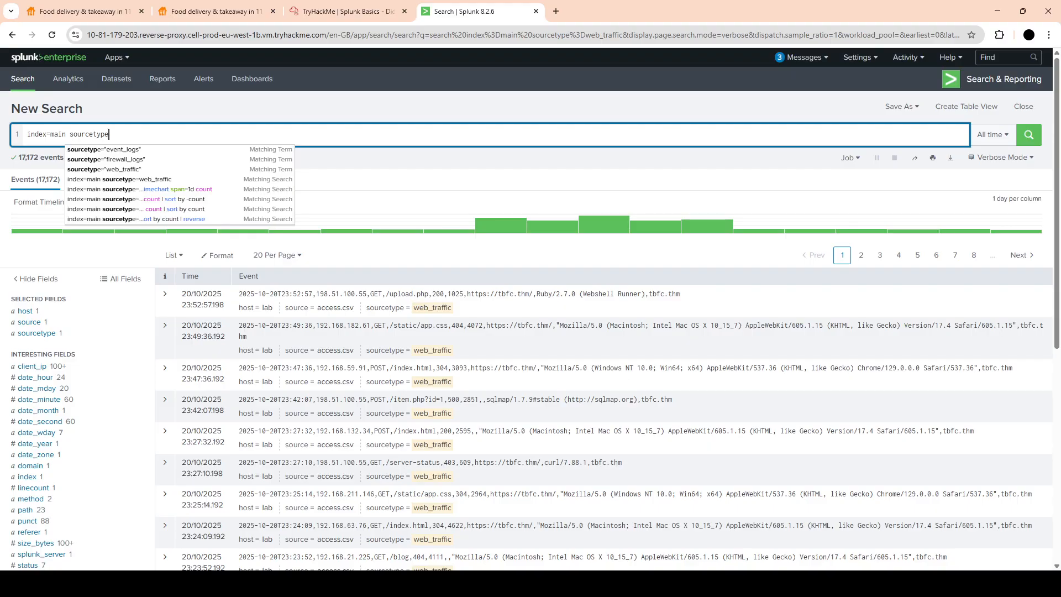
pyautogui.write('=web_traffic')
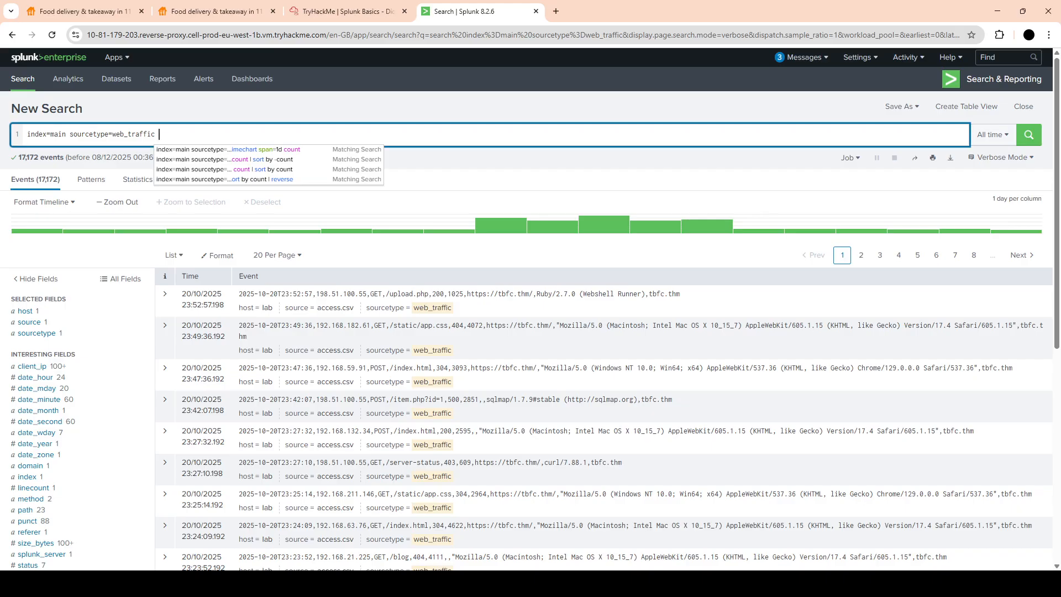
# Following the room's query, append a piped timechart with span=1d and an event count to the search, and try to run it
pyautogui.hotkey('ctrl', 'shift', 'Tab')
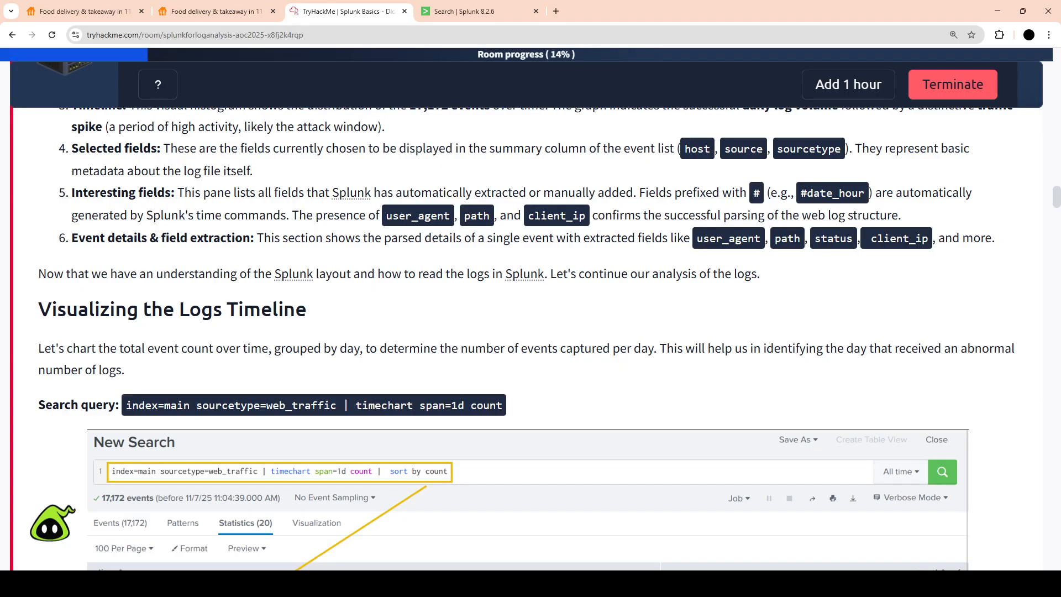
pyautogui.hotkey('ctrl', 'Tab')
pyautogui.write('|  ')
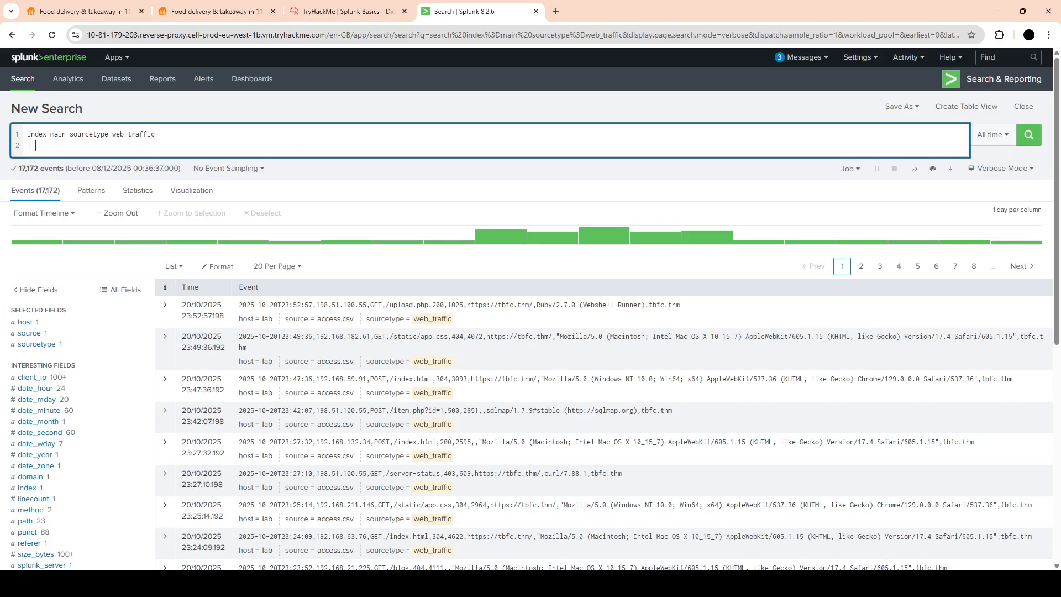
pyautogui.write('timechart ')
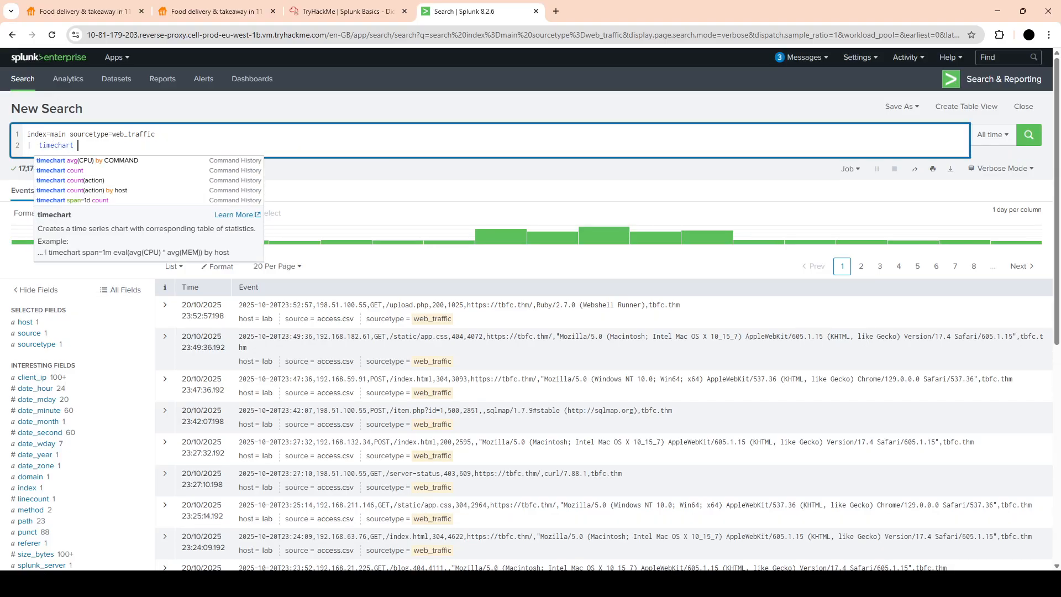
pyautogui.write('span=1d')
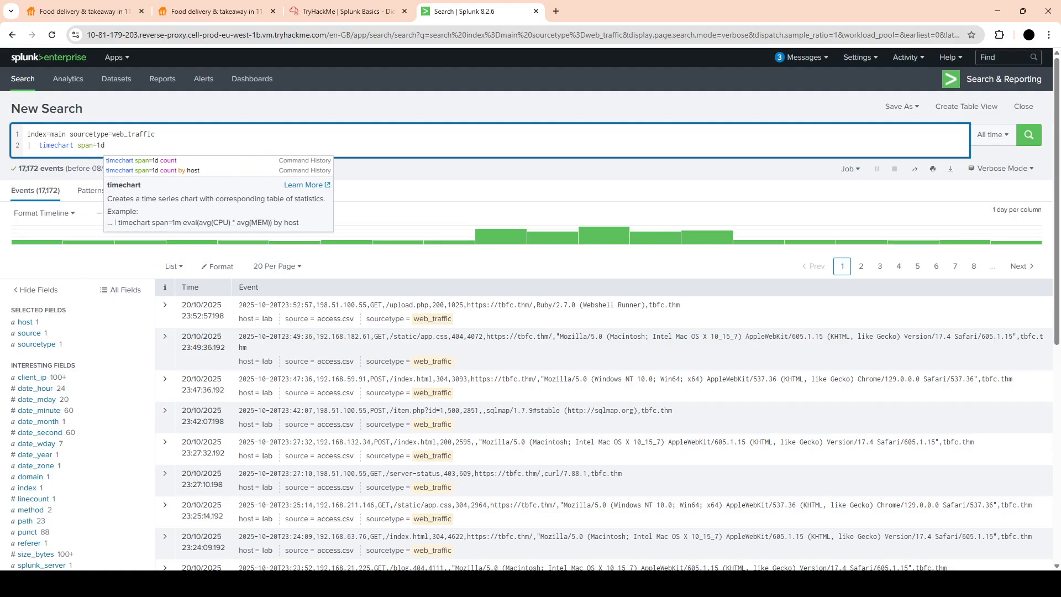
pyautogui.hotkey('ctrl', '1')
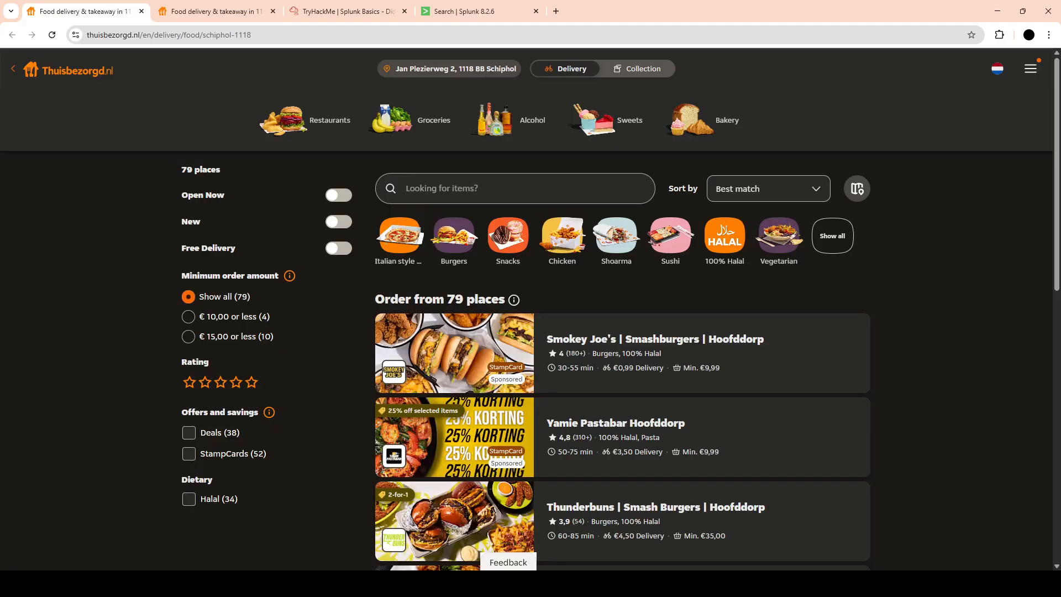
pyautogui.hotkey('ctrl', '4')
pyautogui.hotkey('ctrl', '3')
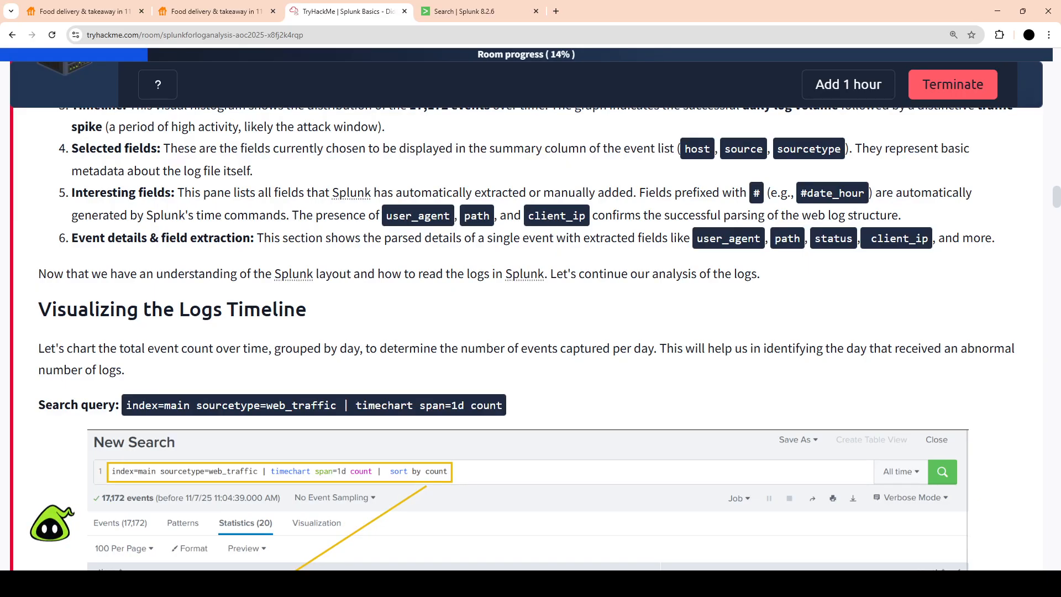
pyautogui.hotkey('ctrl', '4')
pyautogui.write('cou t')
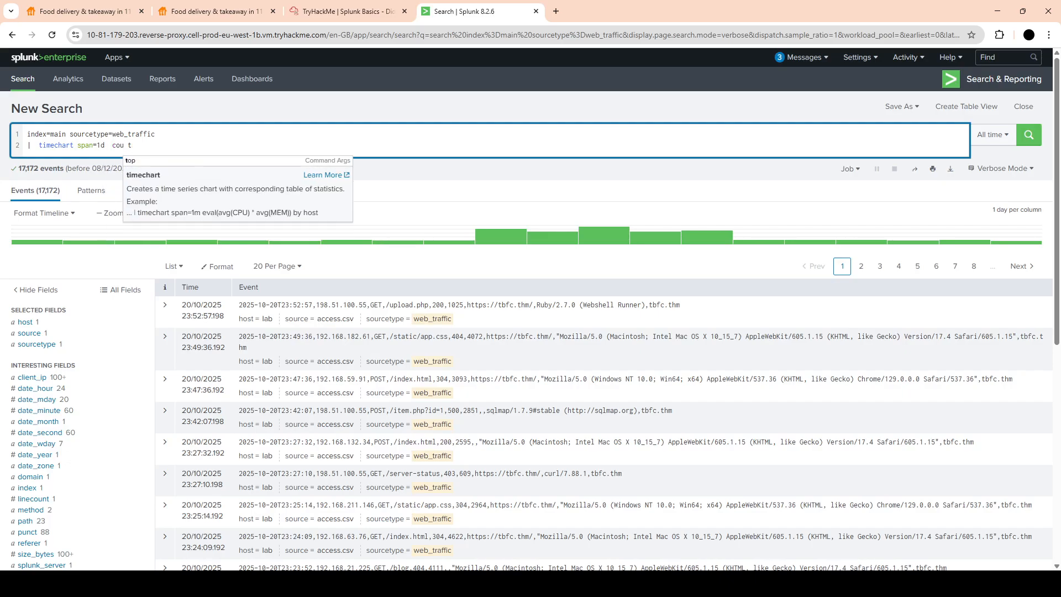
pyautogui.press('Return')
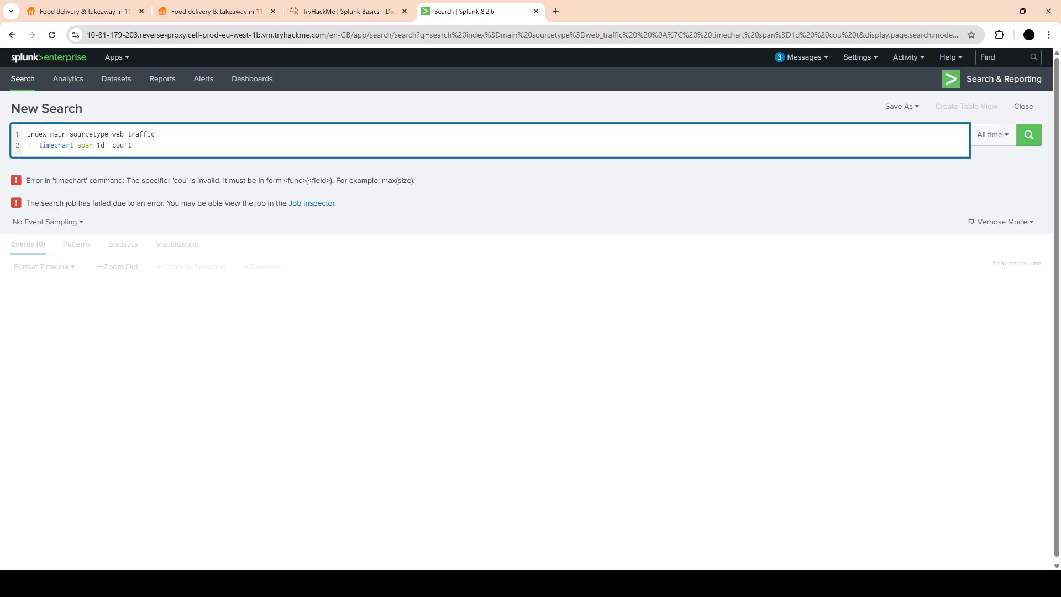
# Correct the misspelled function in the timechart line to count, run the search, and review the daily event counts
pyautogui.press('BackSpace')
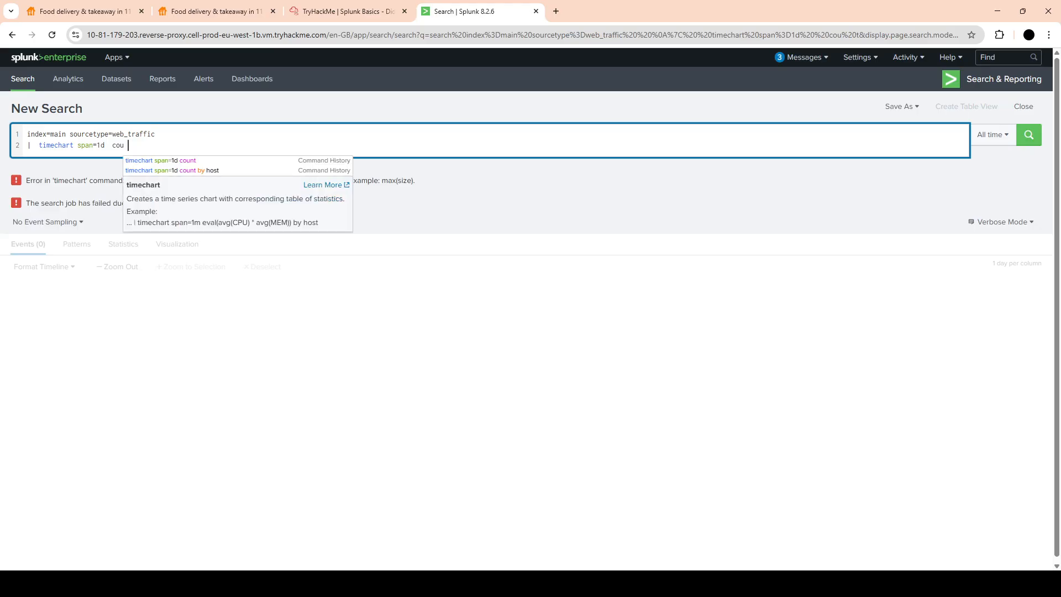
pyautogui.press('BackSpace')
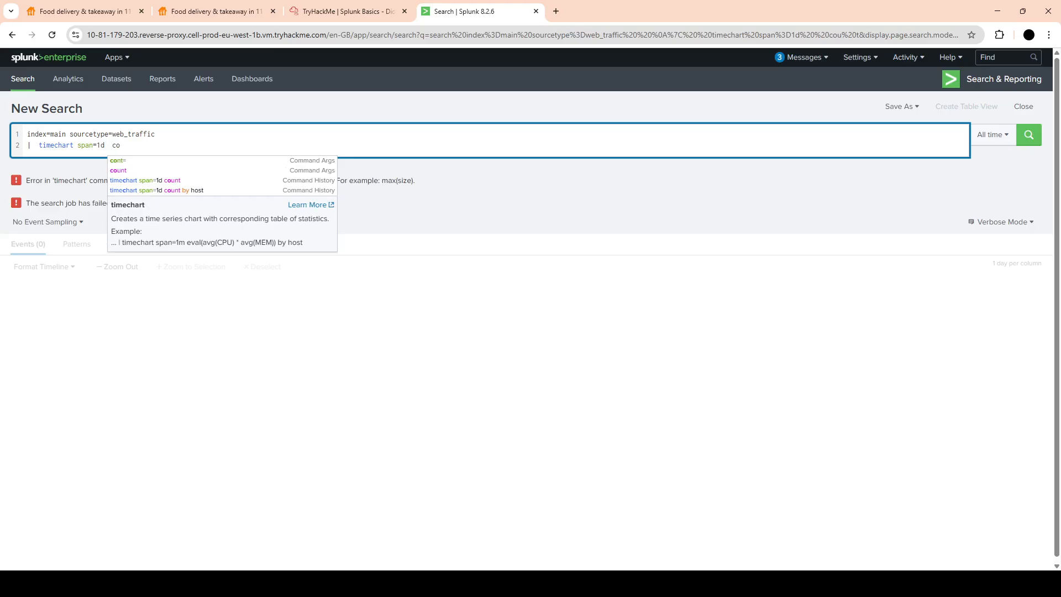
pyautogui.write('nt')
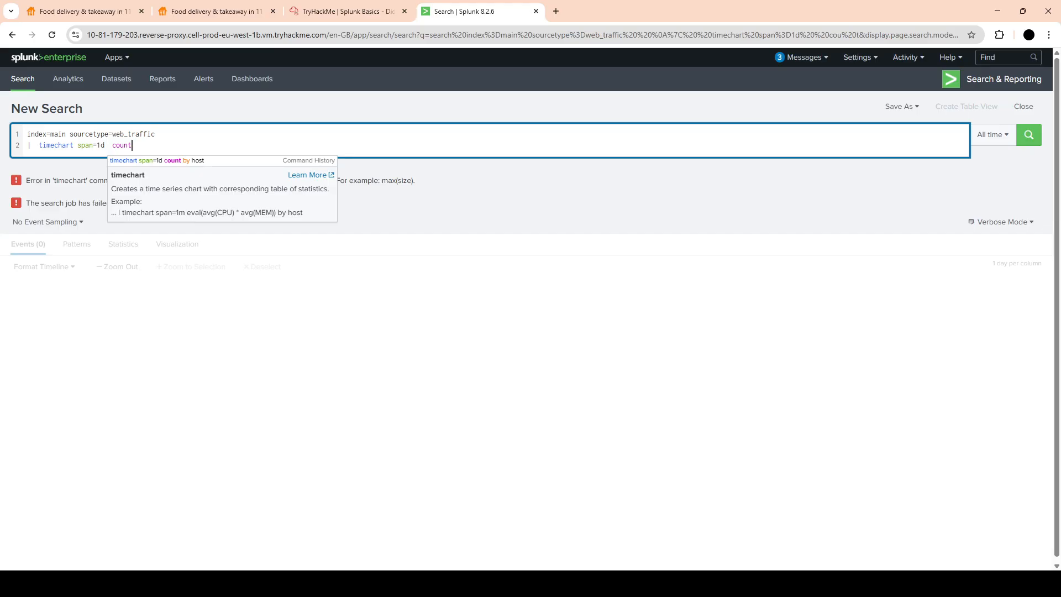
pyautogui.press('Return')
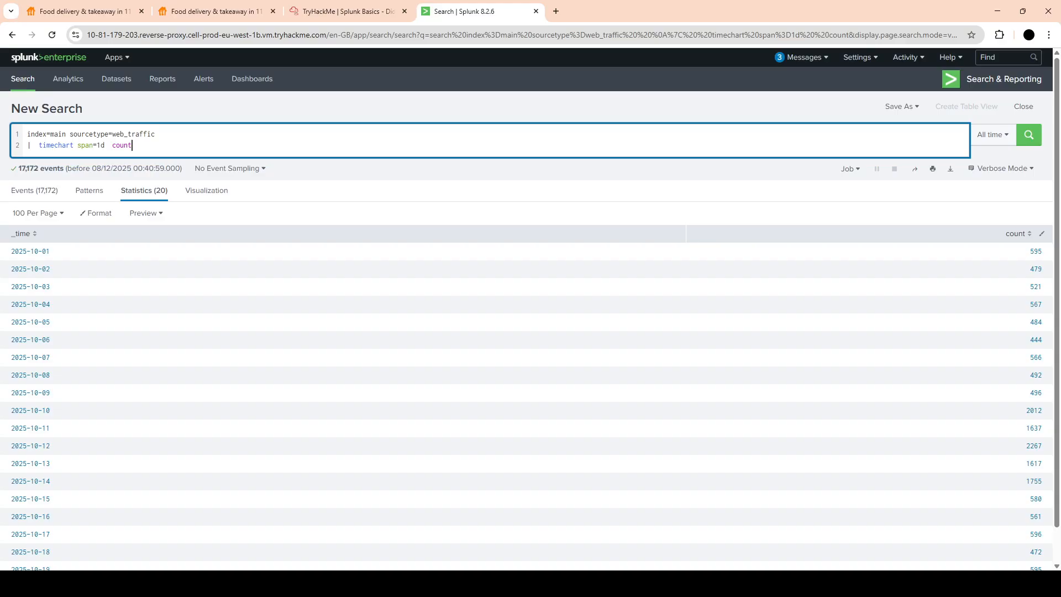
pyautogui.scroll(-1, 530, 332)
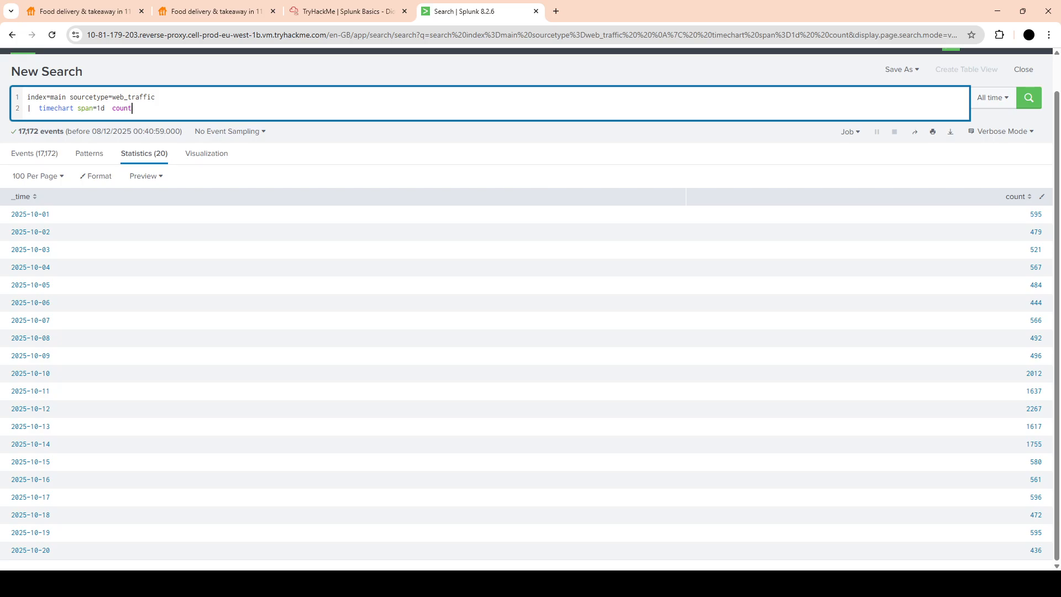
# Consult the room's guidance on charting the timeline, and display the daily counts in Splunk as a column chart visualization
pyautogui.hotkey('ctrl', 'shift', 'Tab')
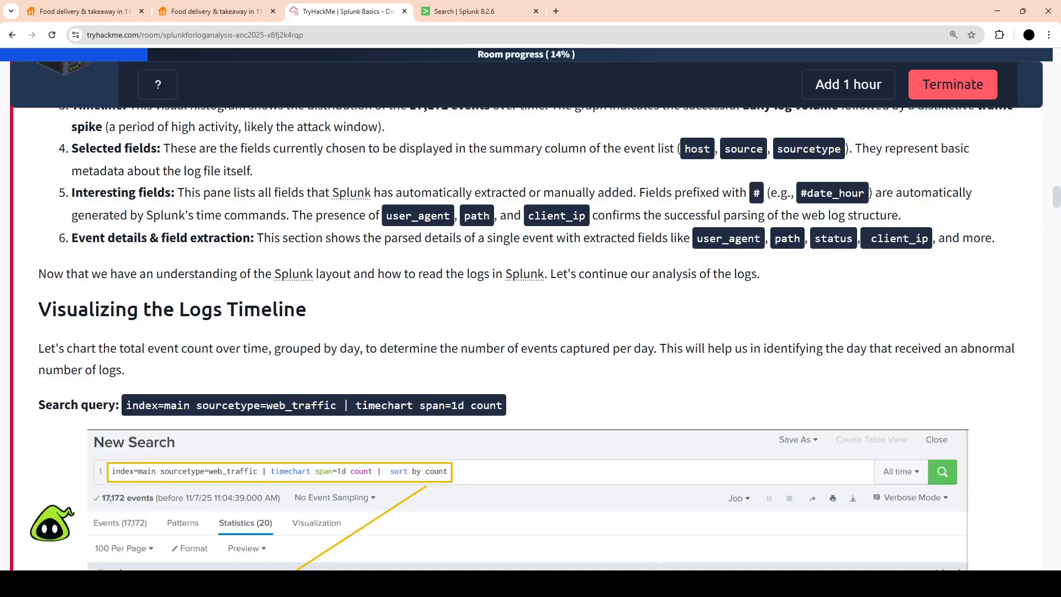
pyautogui.scroll(-10, 531, 332)
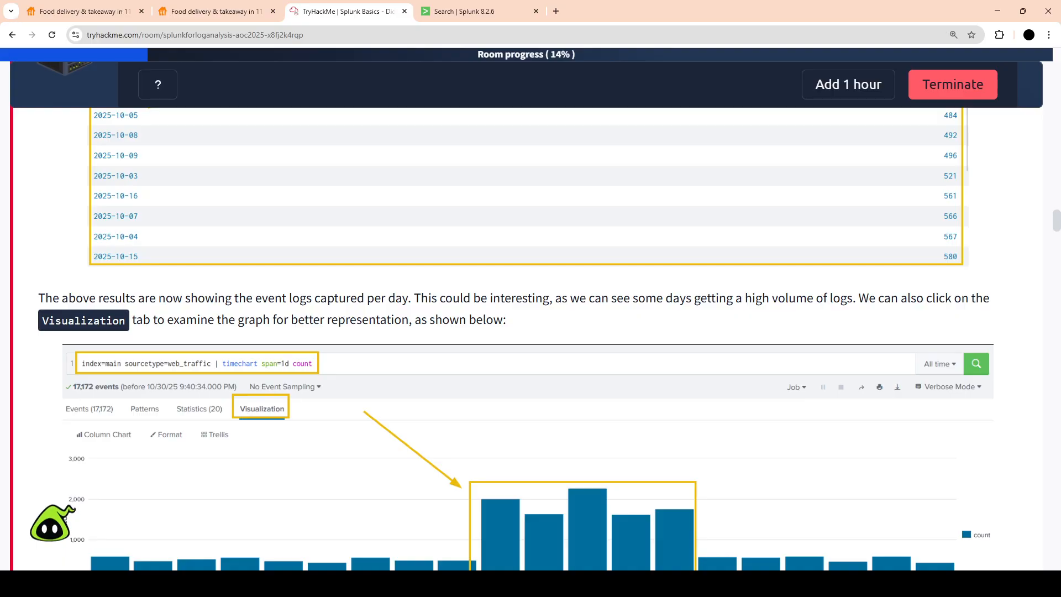
pyautogui.scroll(-5, 531, 331)
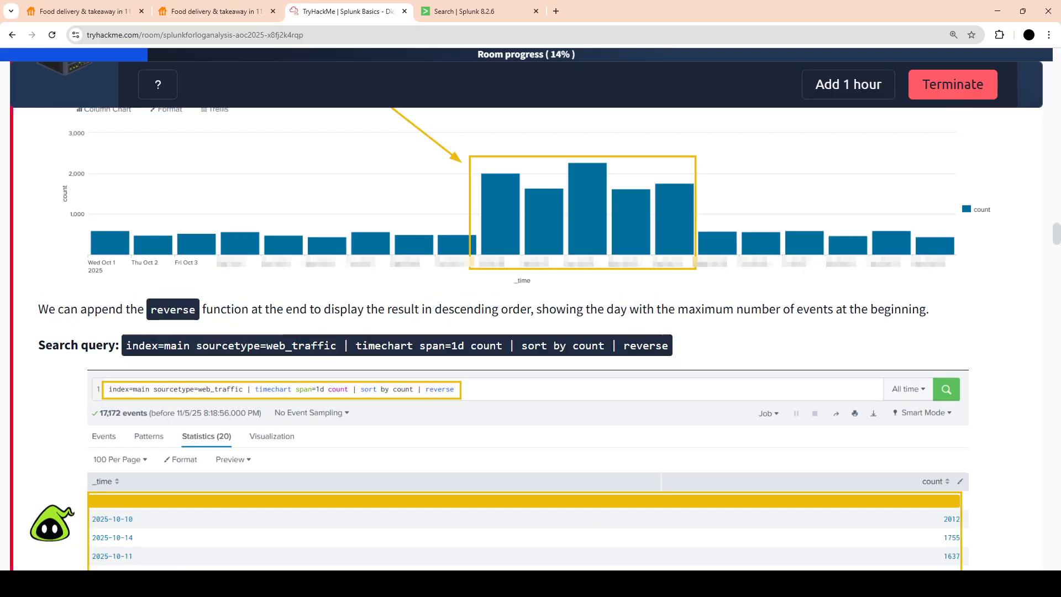
pyautogui.hotkey('ctrl', 'Tab')
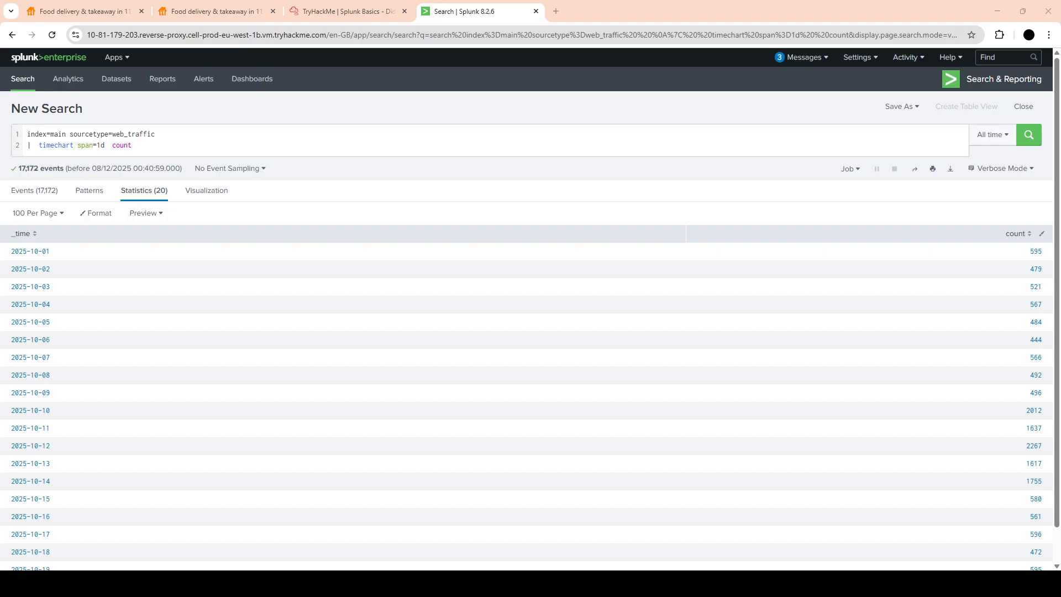
pyautogui.click(132, 145)
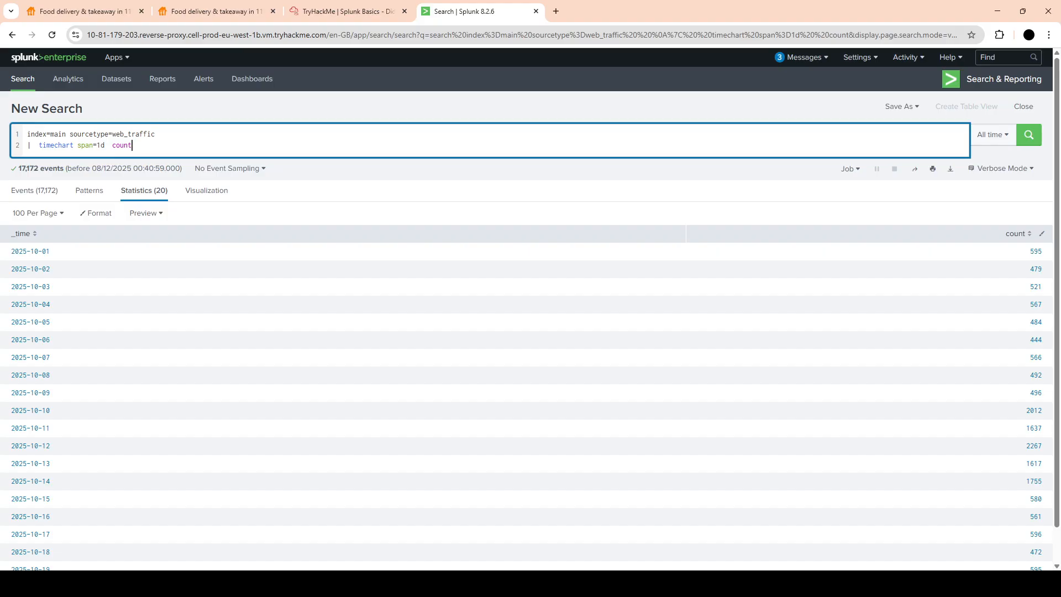
pyautogui.click(206, 190)
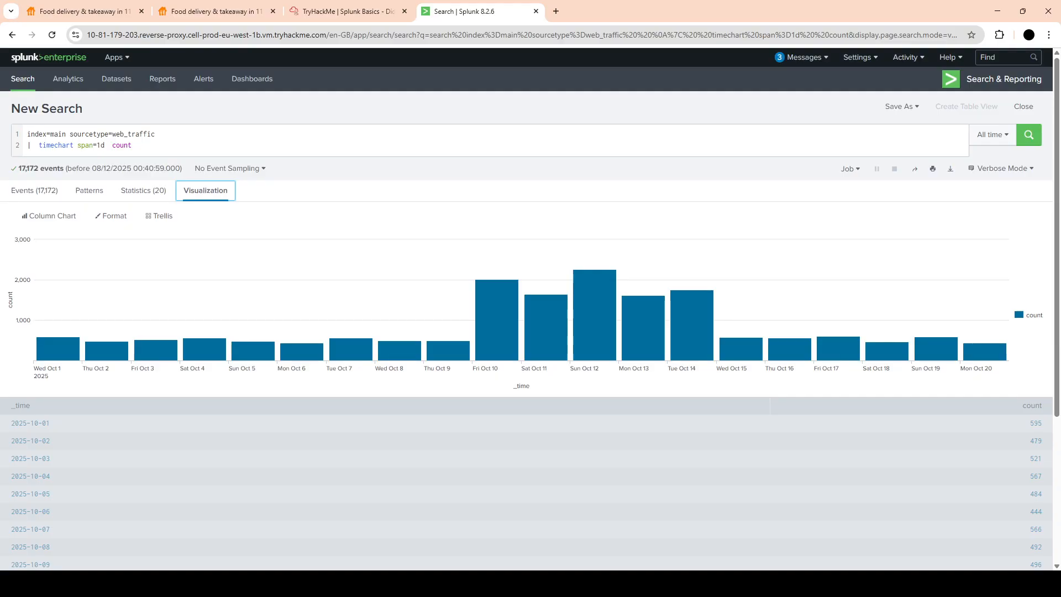
# Examine the daily event chart and the table of counts beneath it for the day with the most traffic
pyautogui.press('Tab')
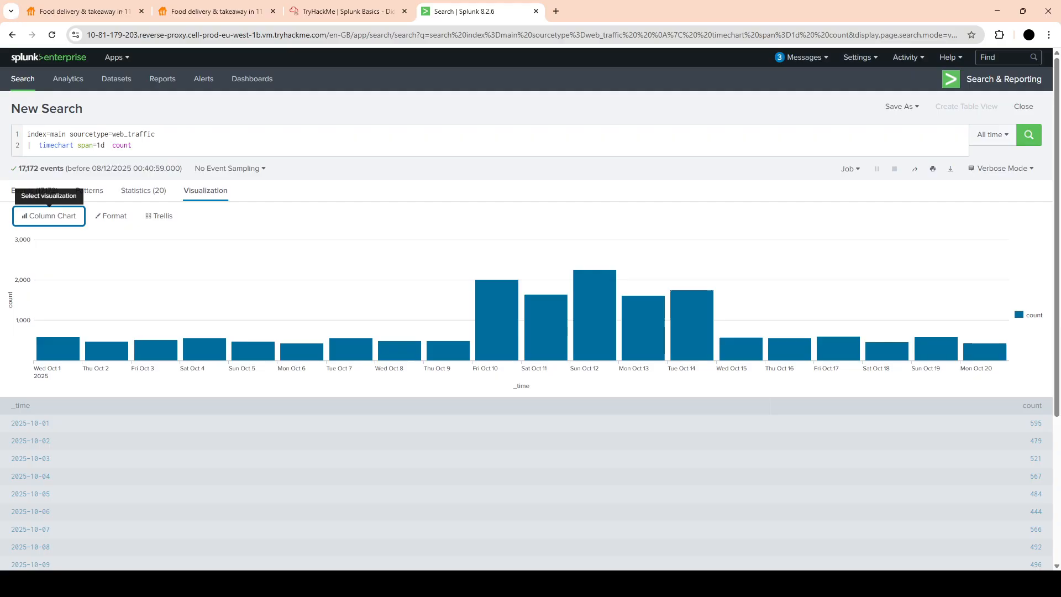
pyautogui.press('Tab')
pyautogui.press('Tab')
pyautogui.press('Tab')
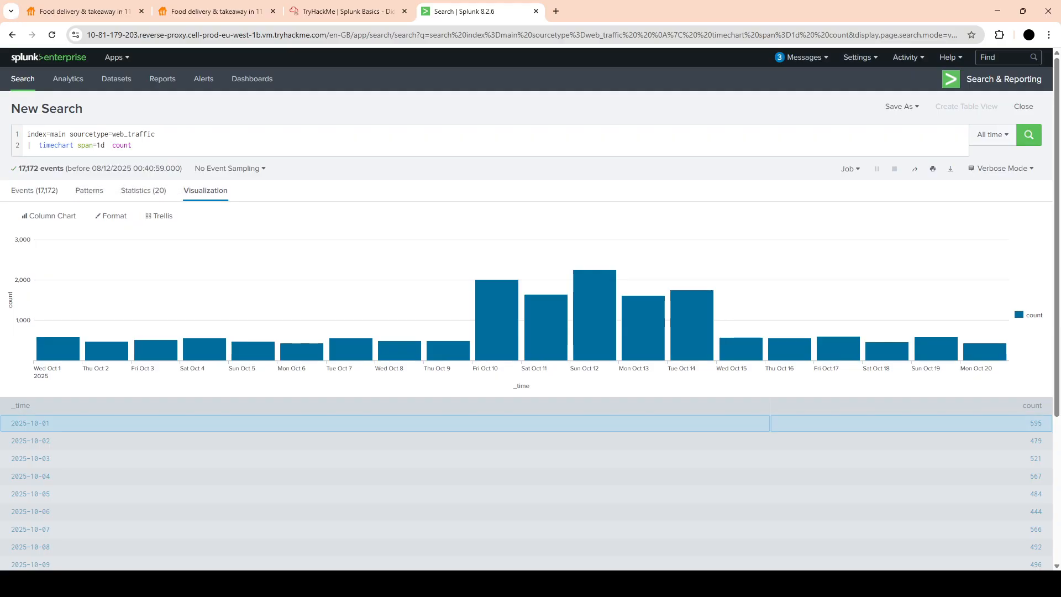
pyautogui.press('Tab')
pyautogui.press('Tab')
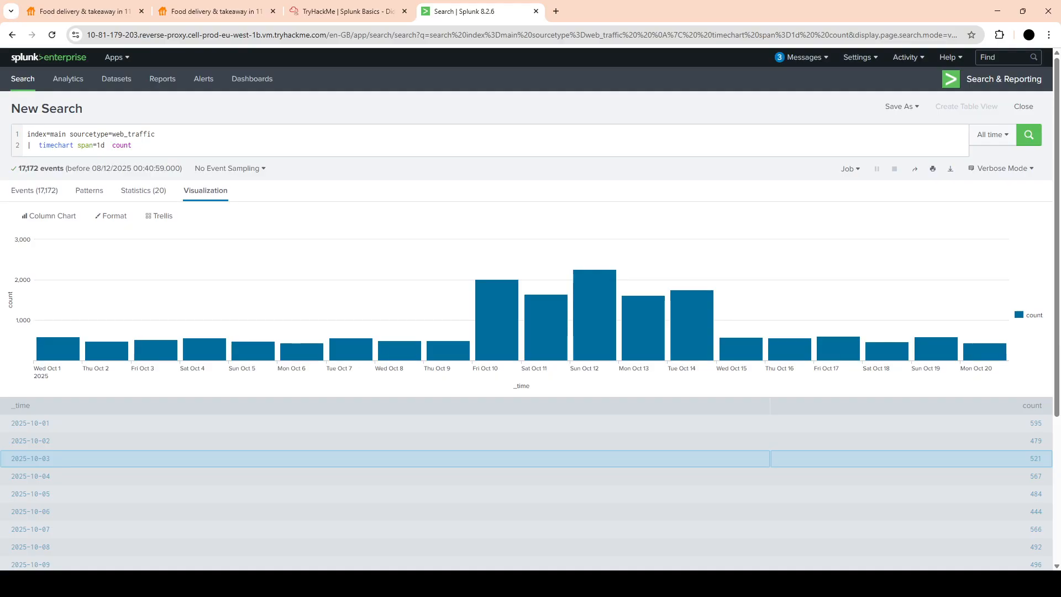
pyautogui.scroll(-4, 525, 309)
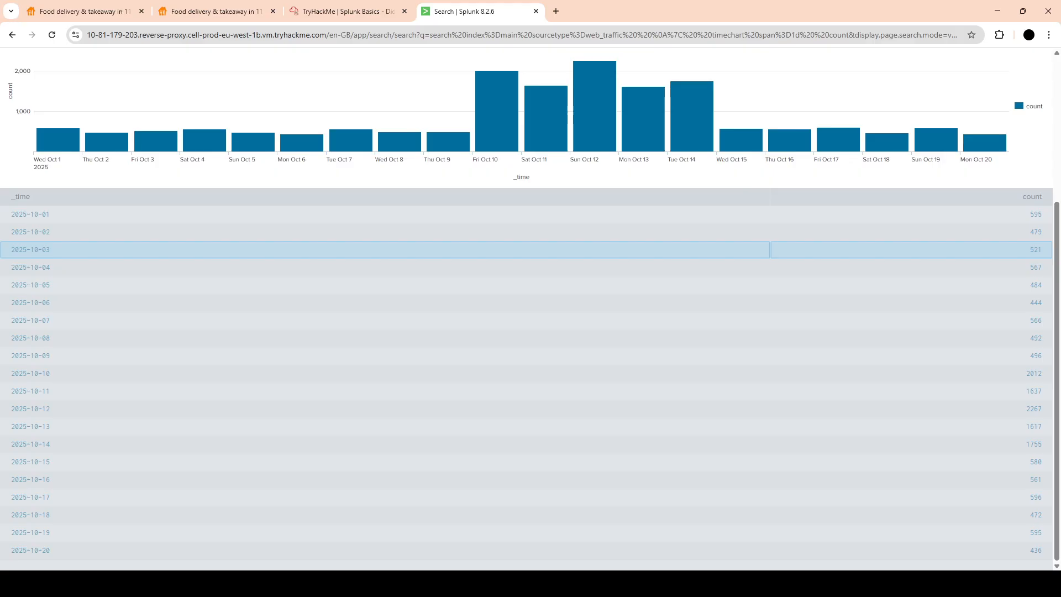
# Read the room's explanation of sorting the daily counts with reverse and the start of its Anomaly Detection section
pyautogui.hotkey('ctrl', 'shift', 'Tab')
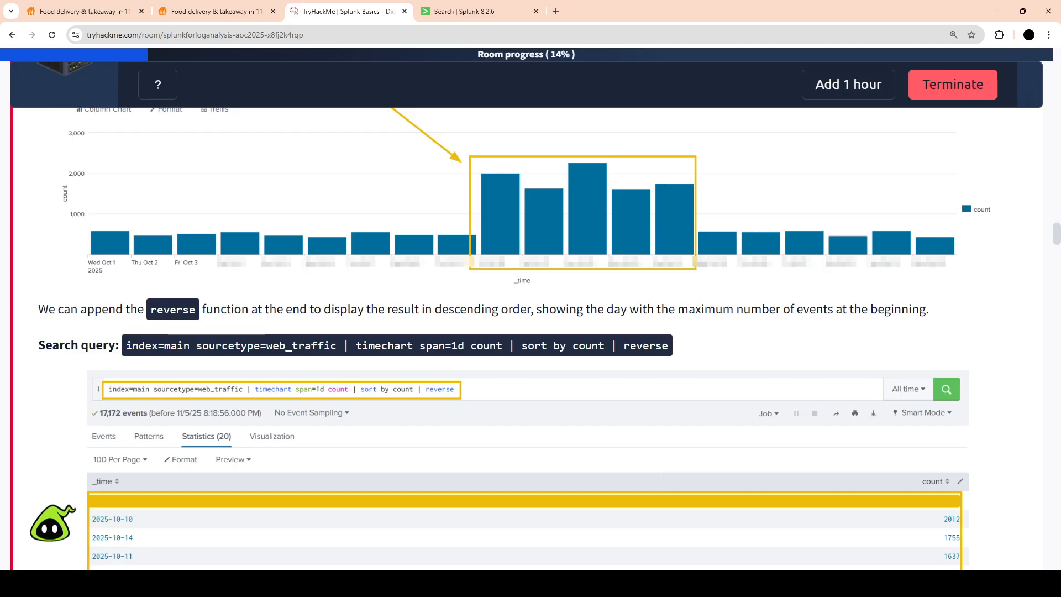
pyautogui.scroll(5, 530, 332)
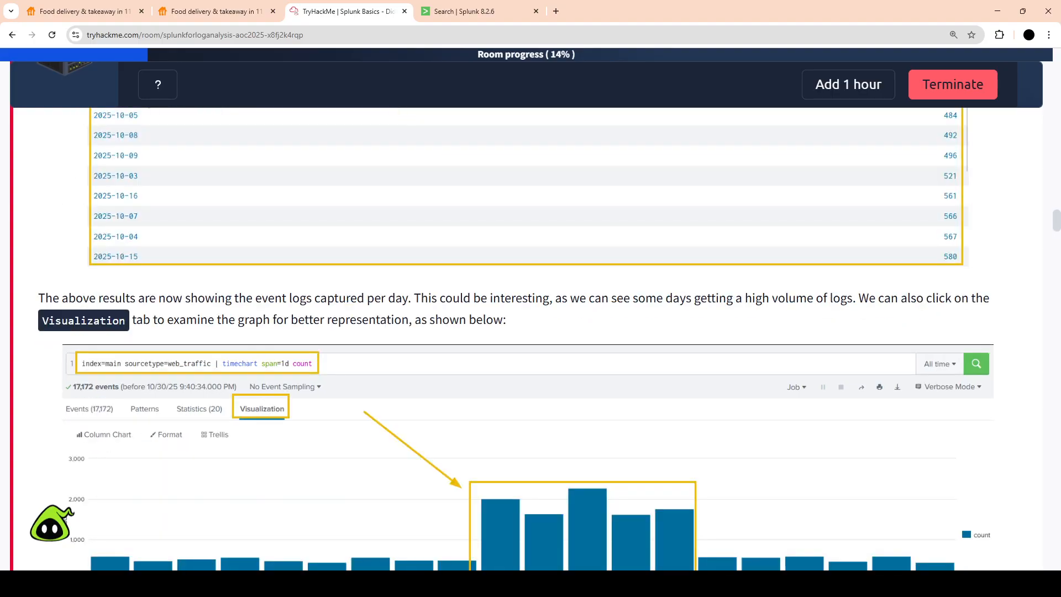
pyautogui.scroll(-5, 531, 332)
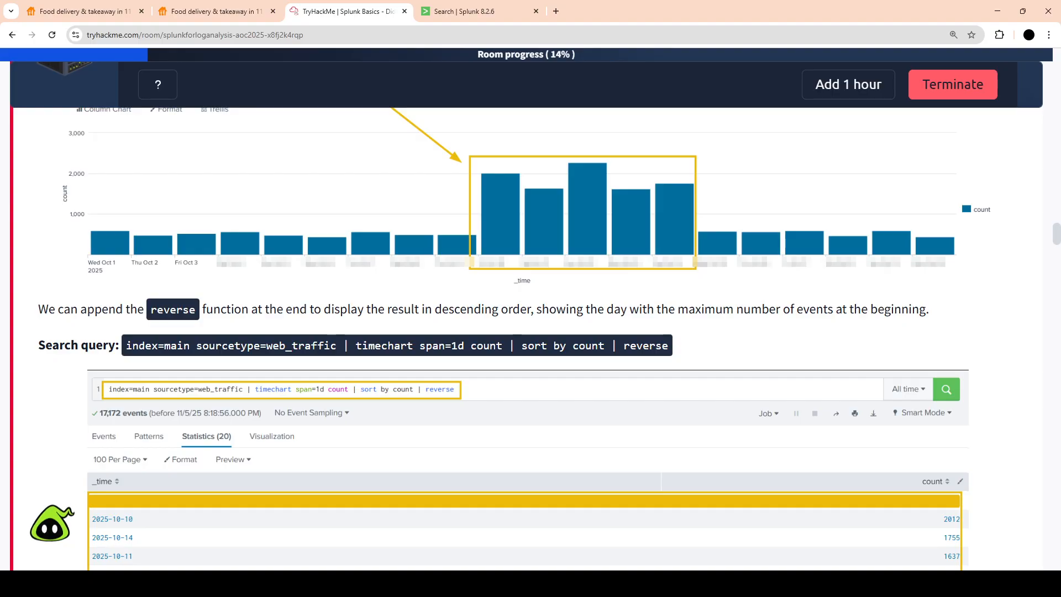
pyautogui.scroll(-10, 531, 332)
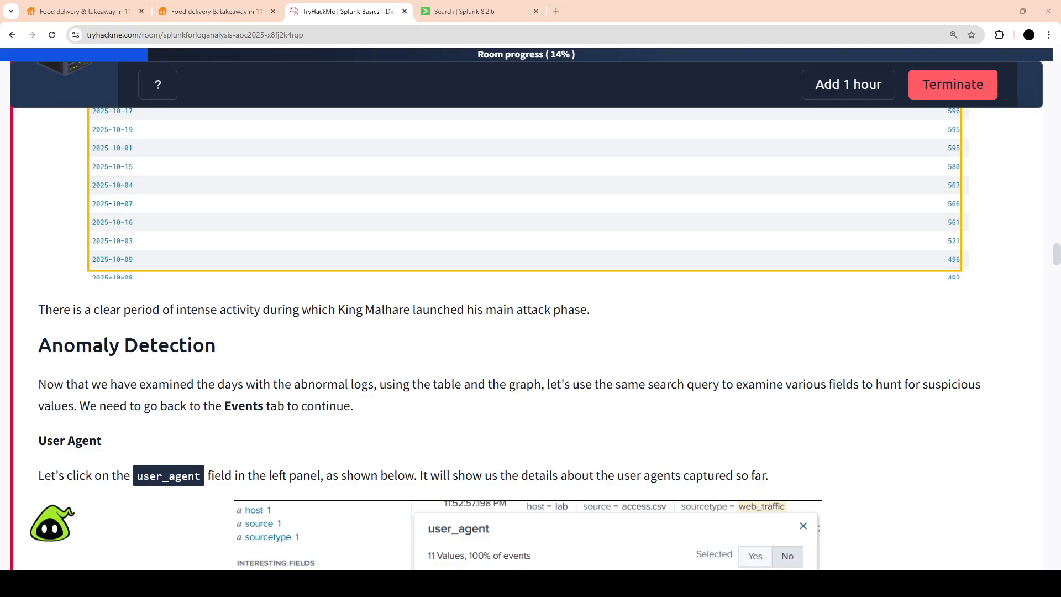
# Close the duplicate food delivery page and return to the TryHackMe room
pyautogui.hotkey('ctrl', 'Tab')
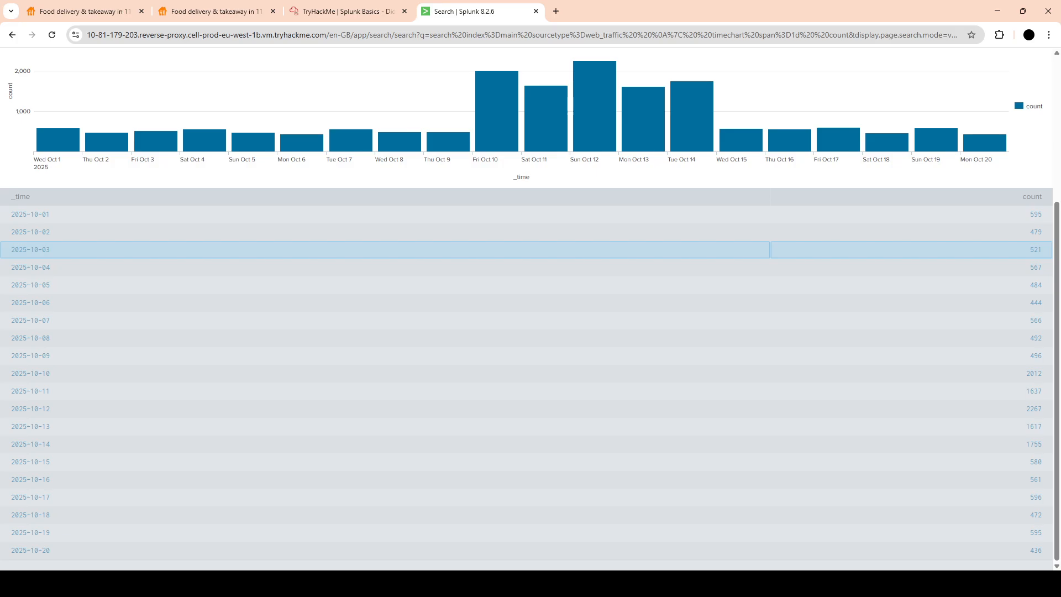
pyautogui.hotkey('ctrl', 'Tab')
pyautogui.hotkey('ctrl', 'Tab')
pyautogui.hotkey('ctrl', 'Tab')
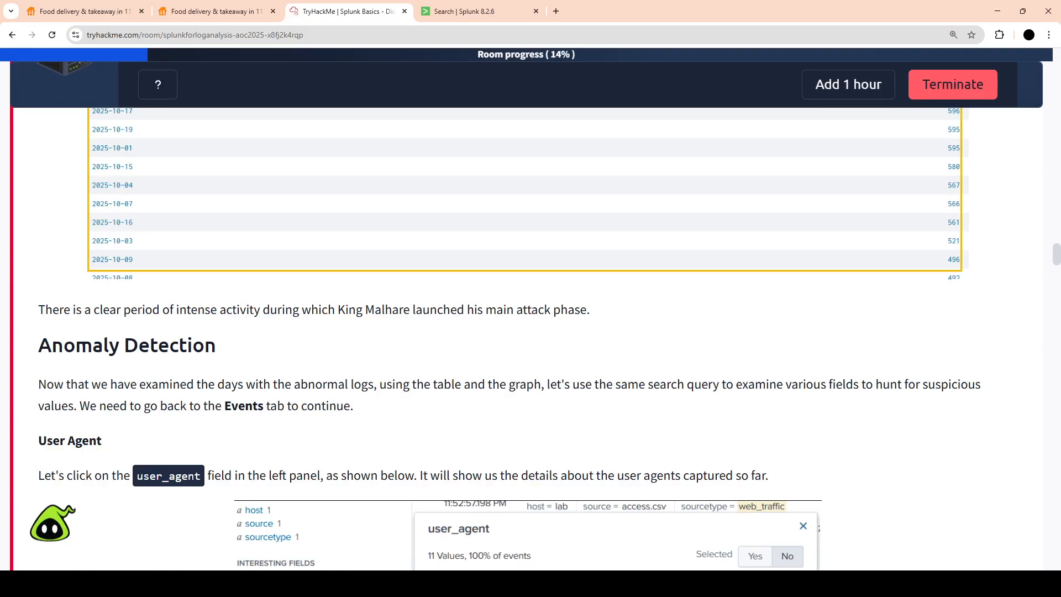
pyautogui.hotkey('ctrl', 'shift', 'Tab')
pyautogui.hotkey('ctrl', 'w')
pyautogui.hotkey('ctrl', 'Tab')
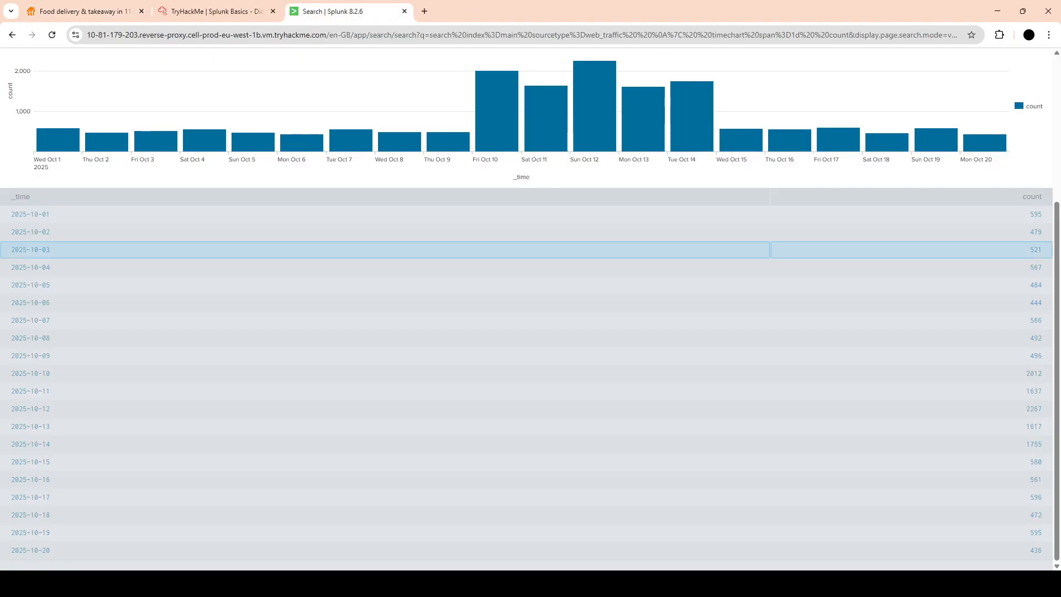
pyautogui.hotkey('ctrl', 'shift', 'Tab')
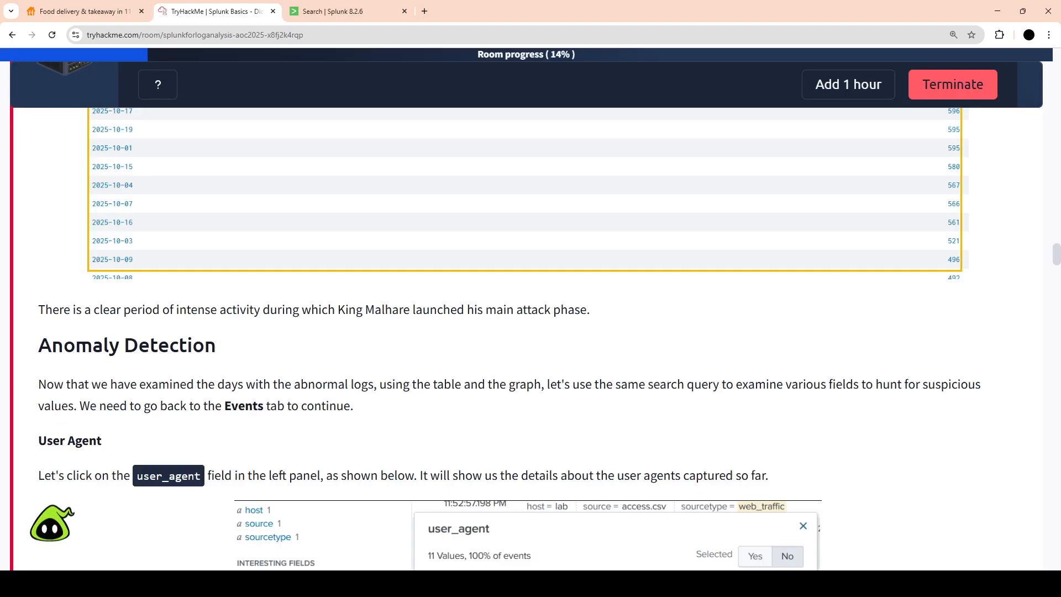
# Submit 2025-10-12 as the answer to the room's question about the day of peak traffic in the logs
pyautogui.press('End')
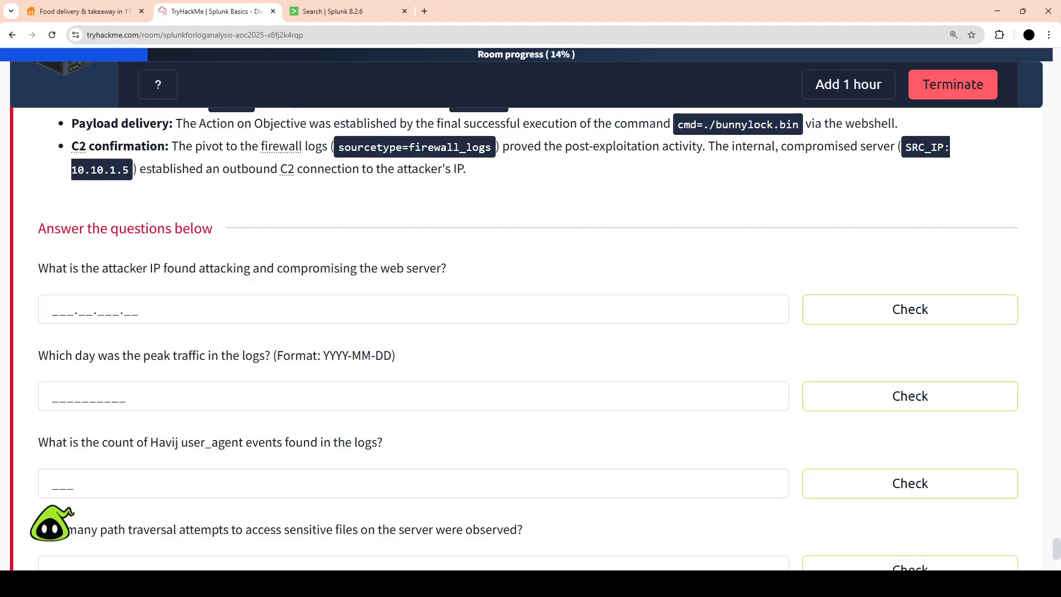
pyautogui.click(53, 396)
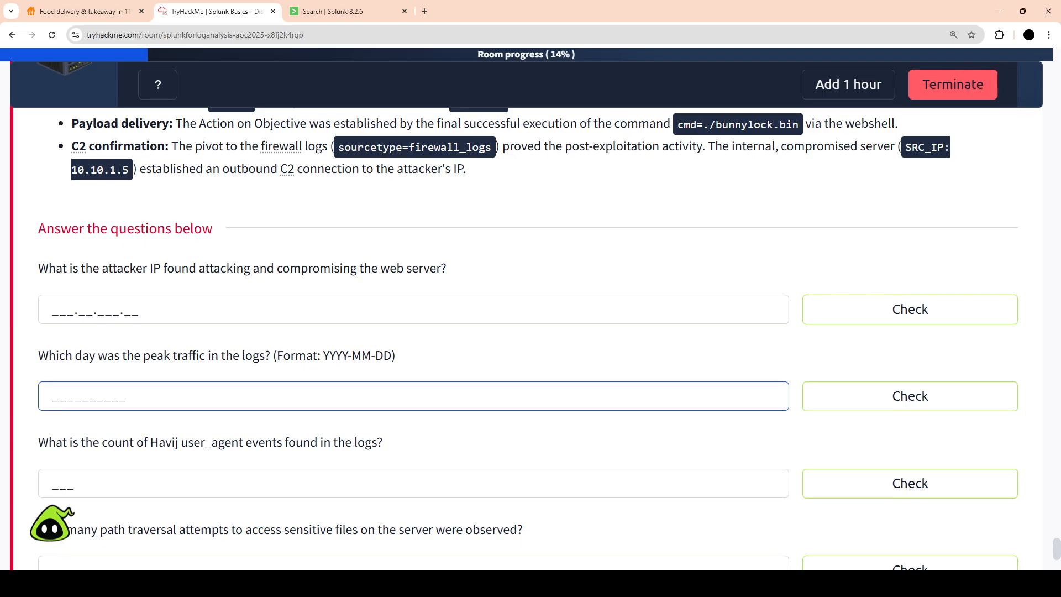
pyautogui.write('2025-10-12')
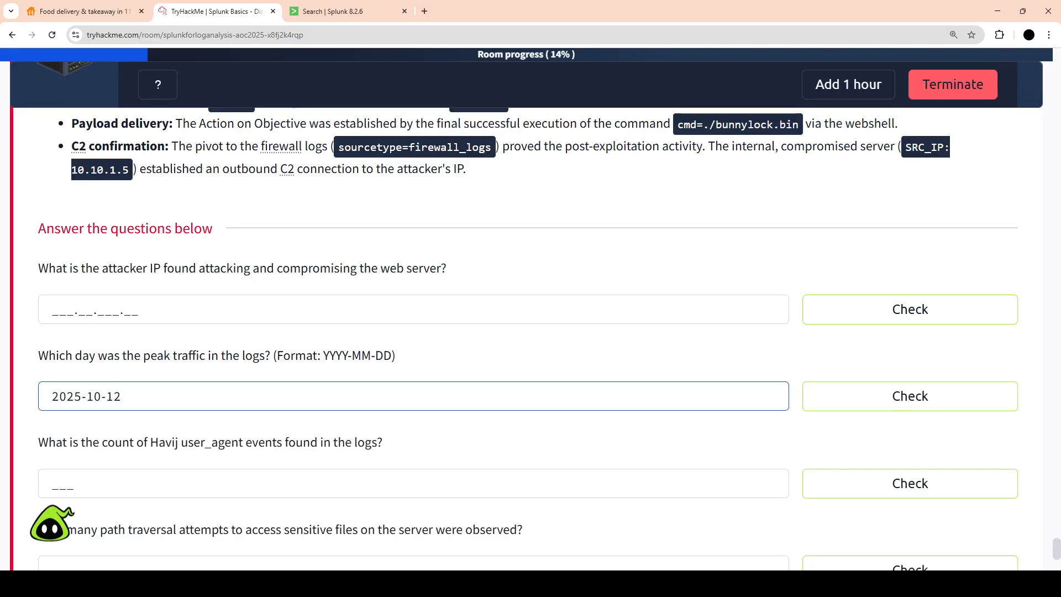
pyautogui.press('Return')
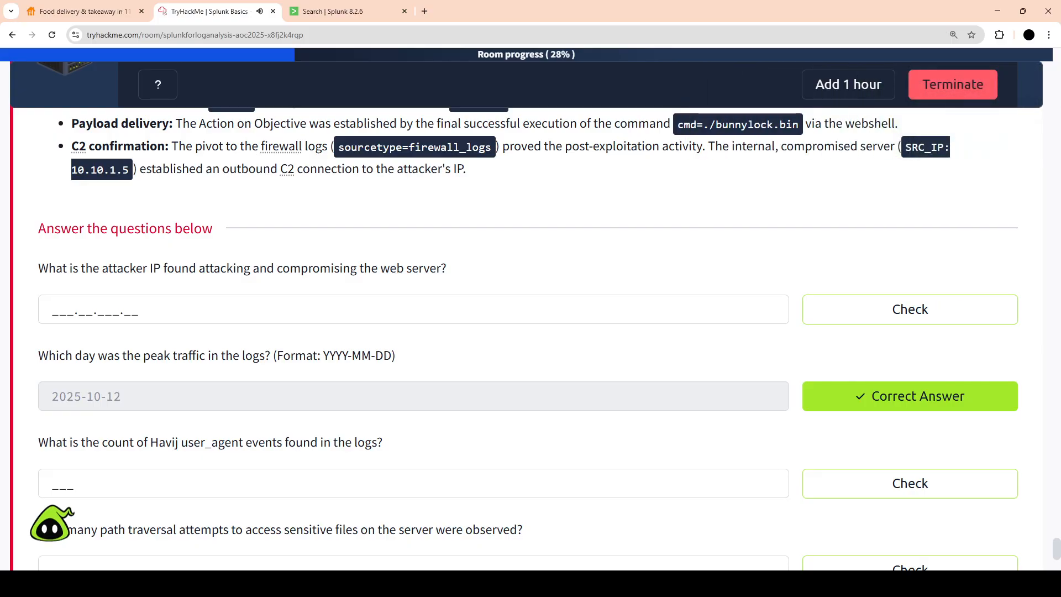
# Go back to the room's Anomaly Detection instructions on the user_agent field, and return to the query and chart in Splunk
pyautogui.scroll(15, 531, 332)
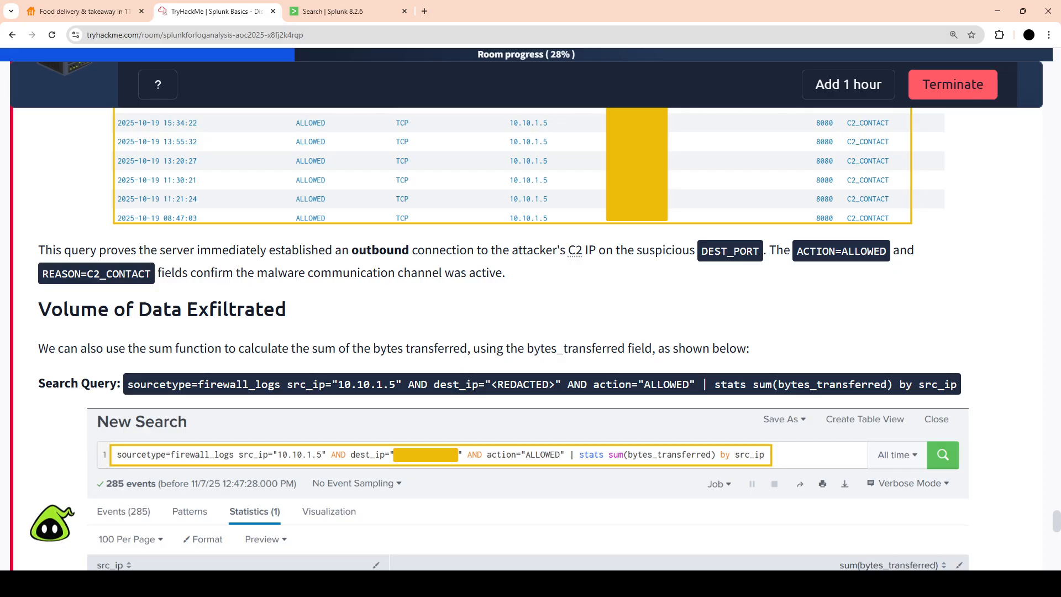
pyautogui.scroll(10, 531, 332)
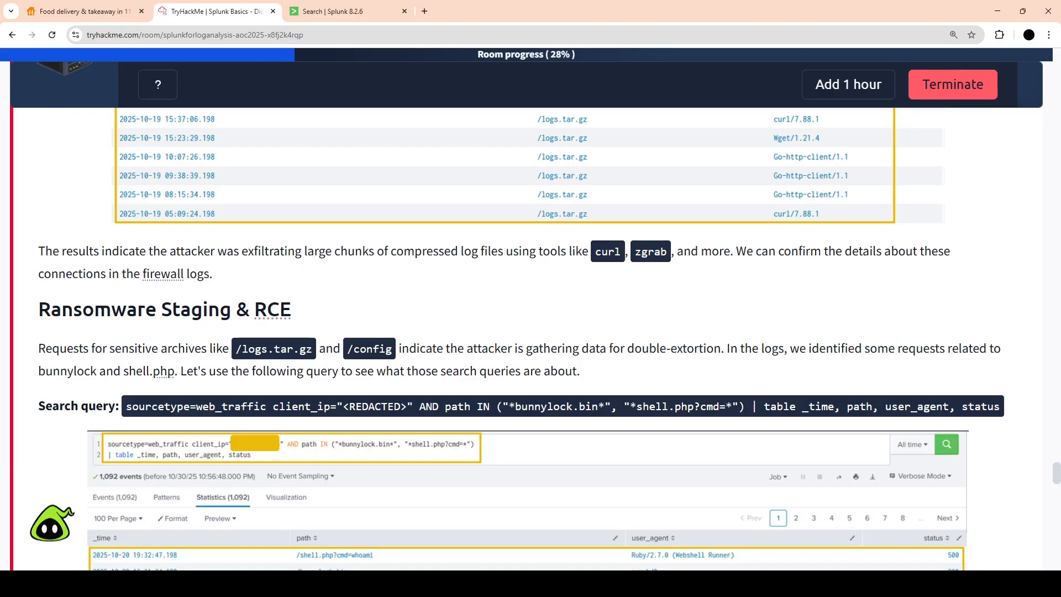
pyautogui.scroll(10, 531, 332)
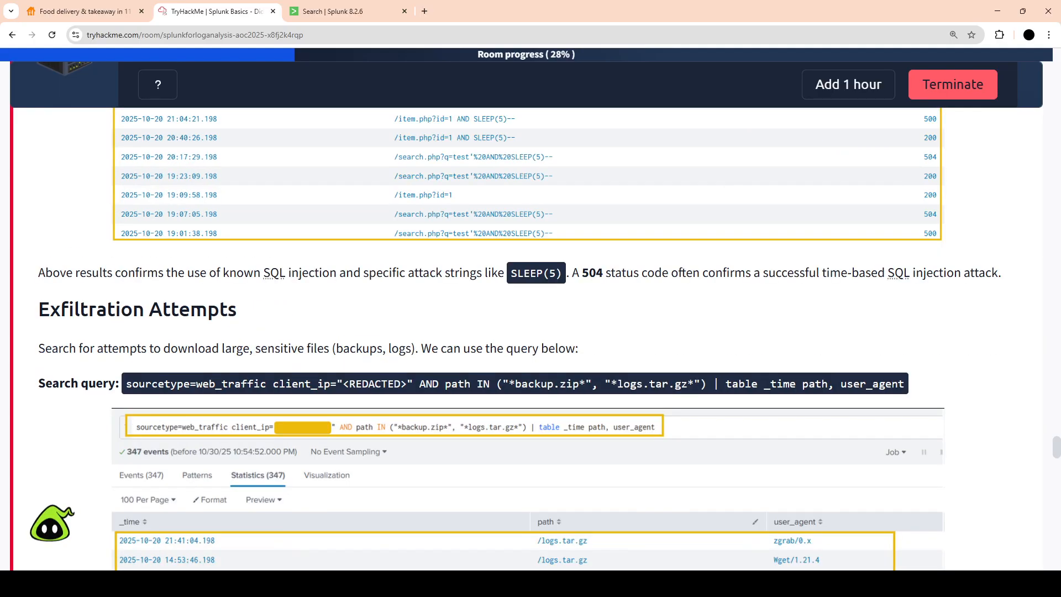
pyautogui.scroll(10, 531, 332)
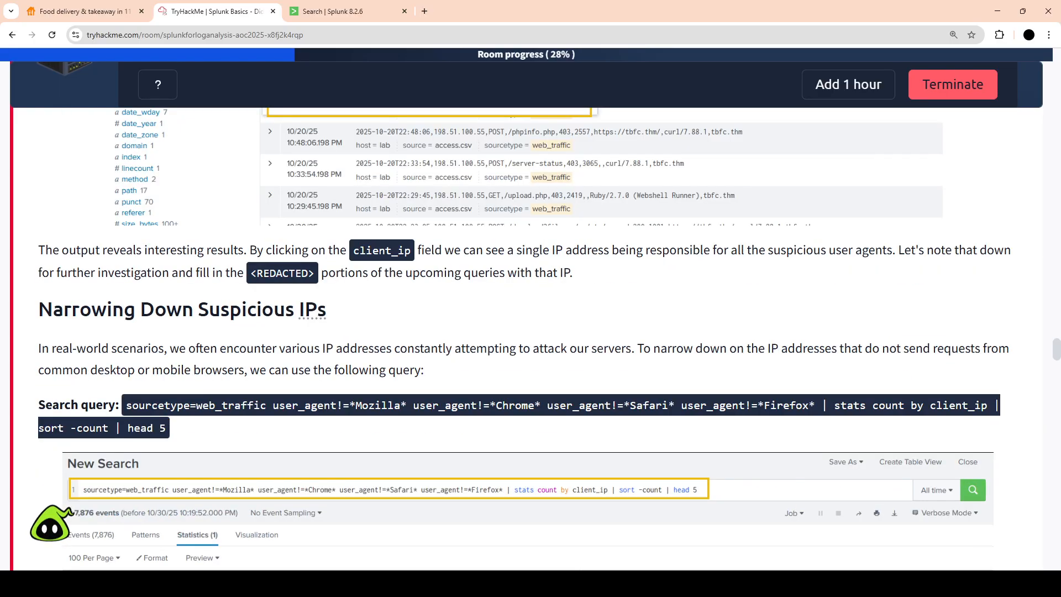
pyautogui.scroll(5, 531, 332)
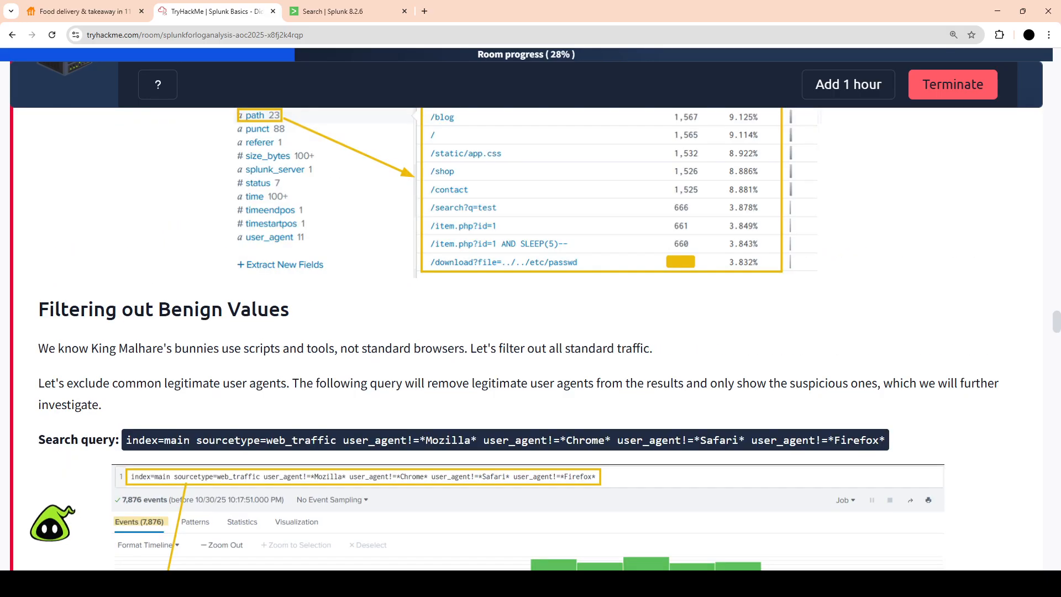
pyautogui.scroll(15, 531, 309)
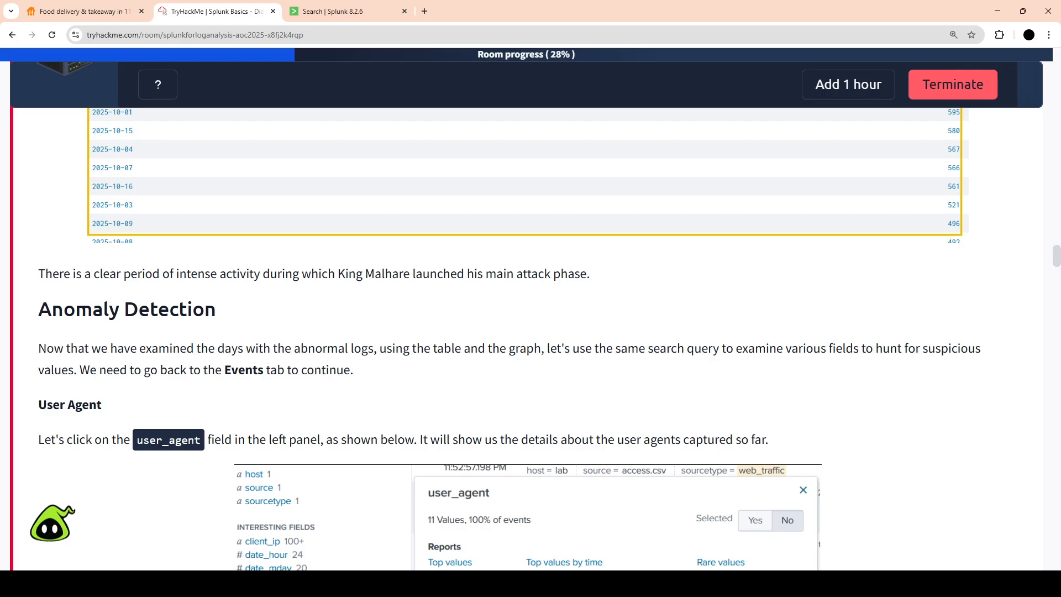
pyautogui.hotkey('ctrl', 'Tab')
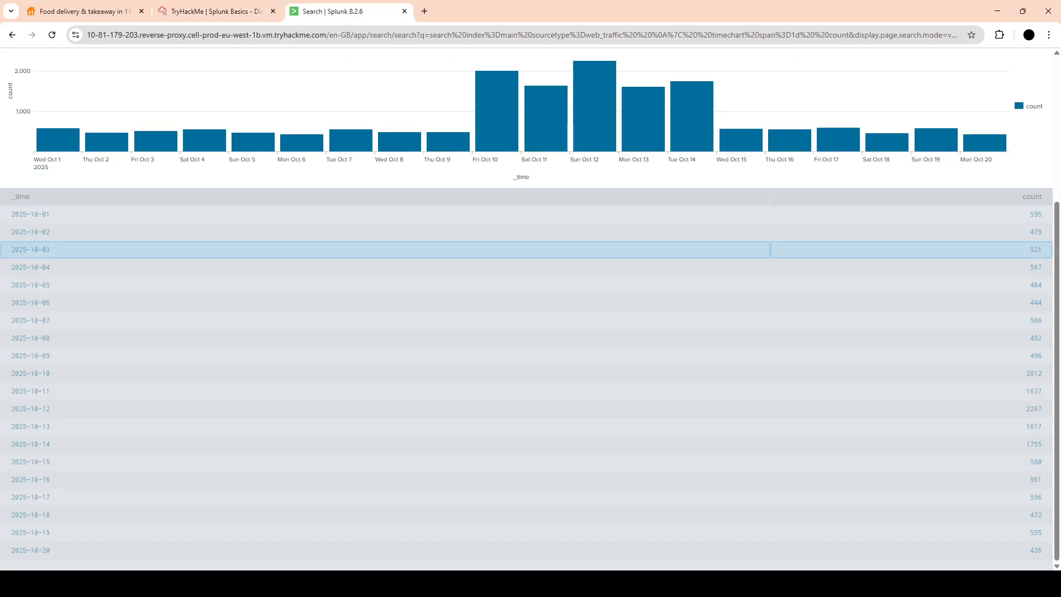
pyautogui.scroll(4, 531, 309)
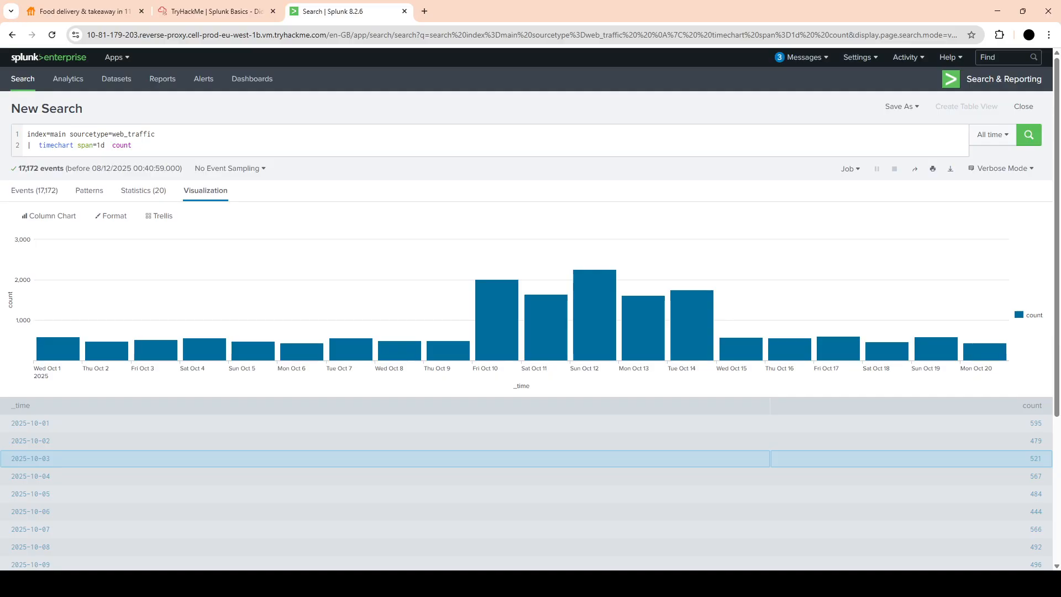
# Switch from the chart to the events list, consult the room's user_agent and client_ip sections, and display the client_ip field's top values
pyautogui.click(35, 191)
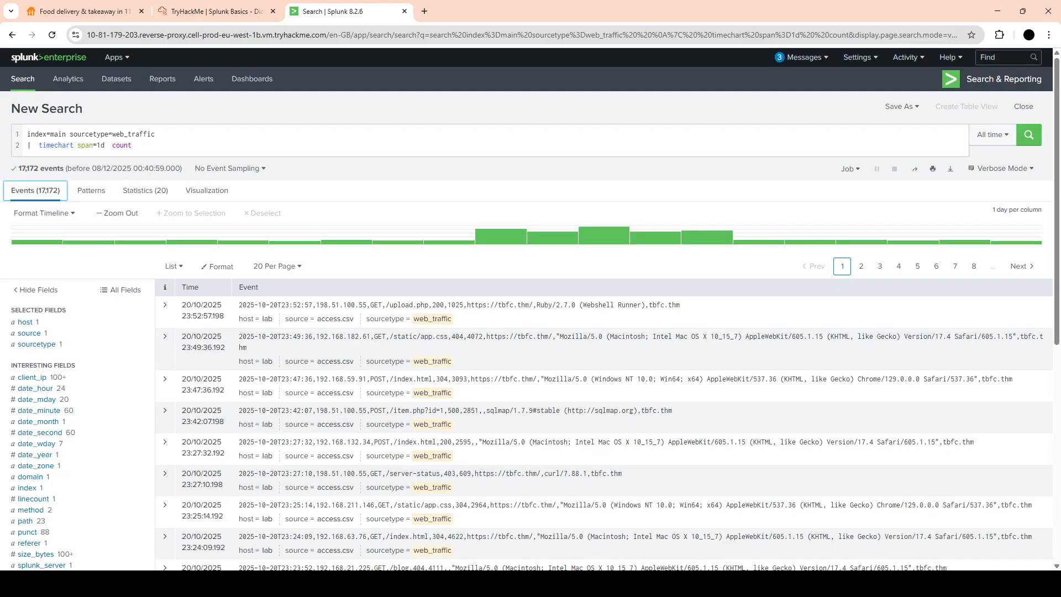
pyautogui.hotkey('ctrl', 'shift', 'Tab')
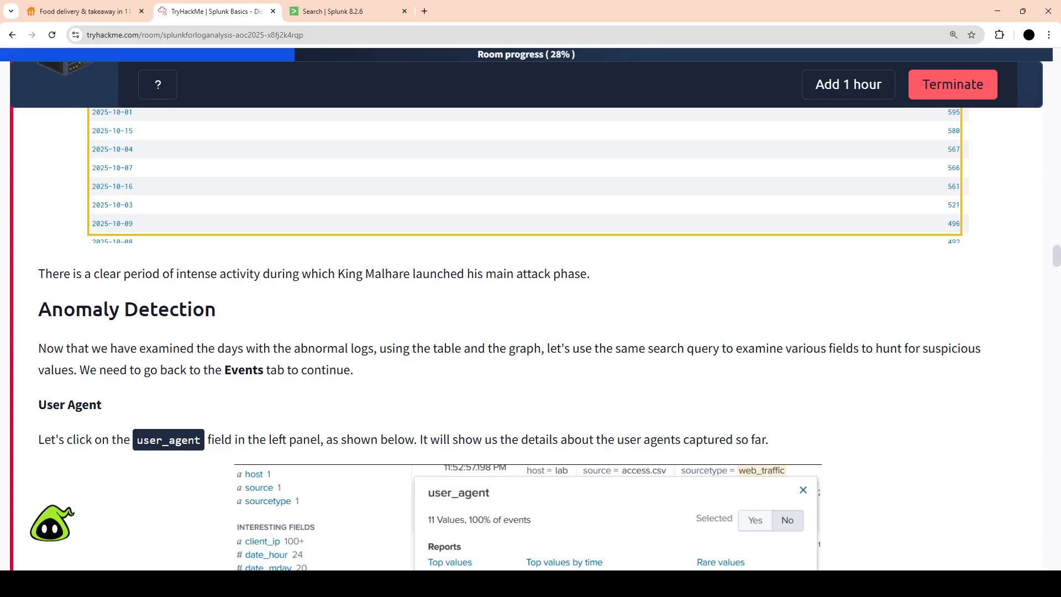
pyautogui.scroll(-10, 530, 332)
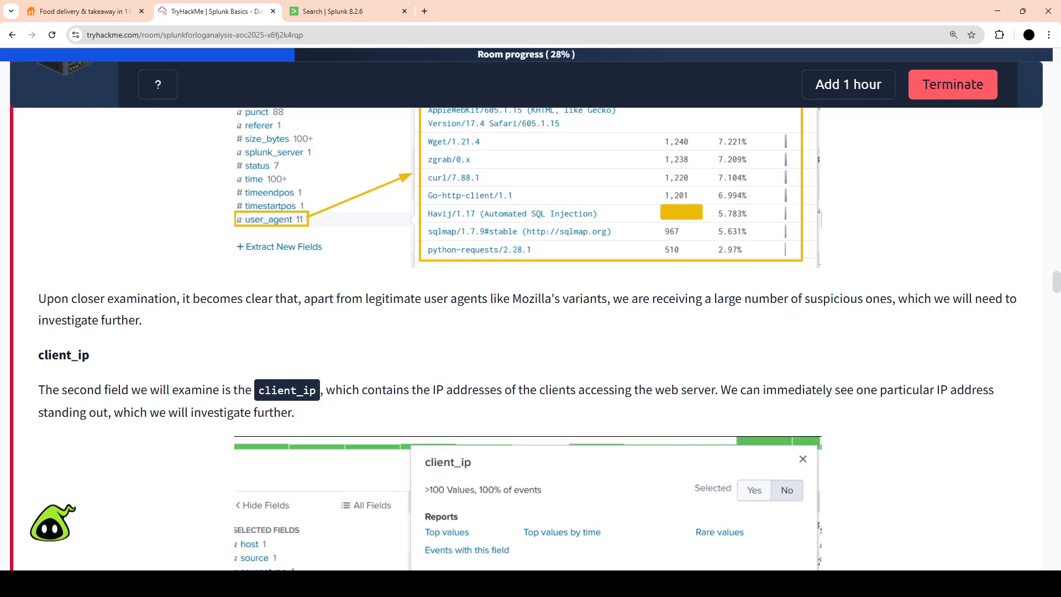
pyautogui.hotkey('ctrl', 'Tab')
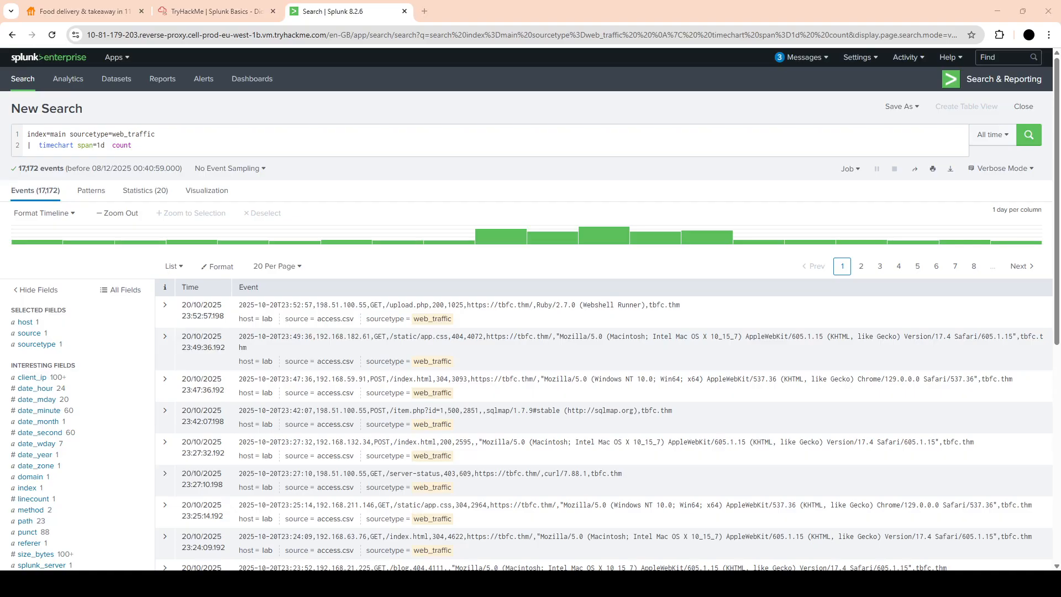
pyautogui.hotkey('alt', 'Tab')
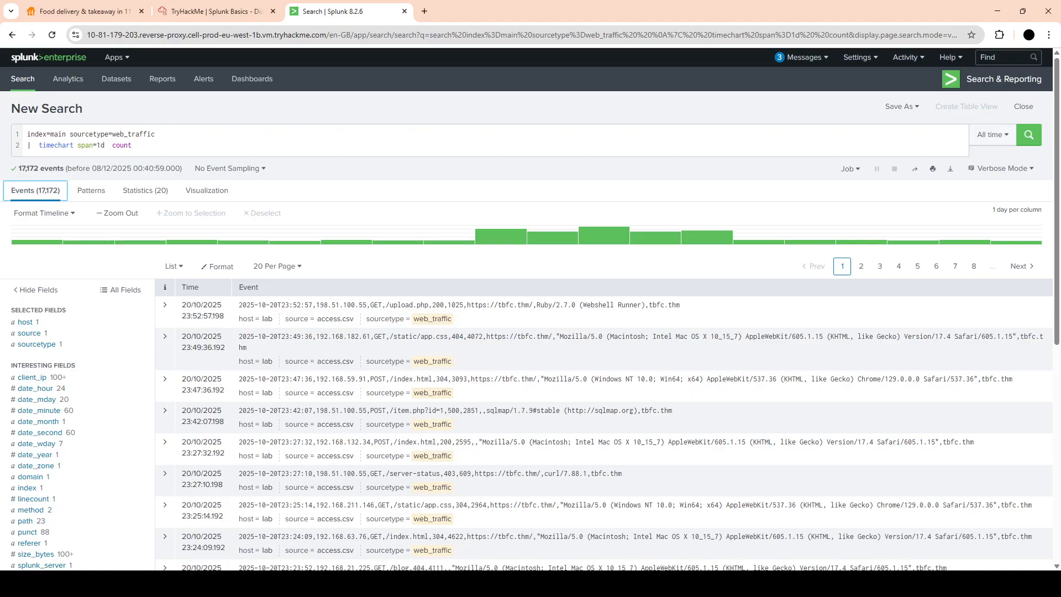
pyautogui.click(31, 377)
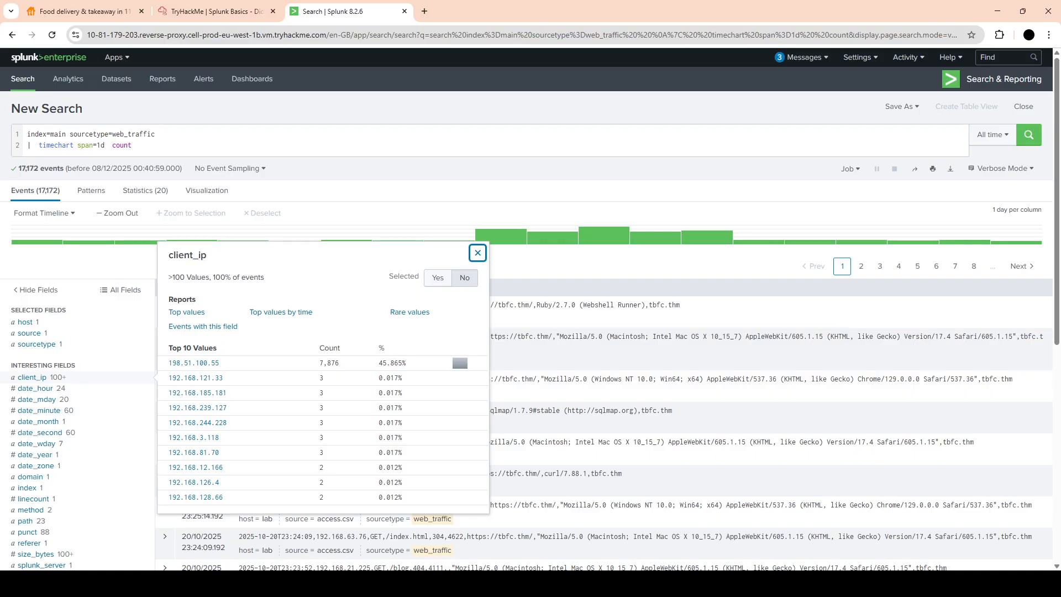
# Submit 198.51.100.55 as the answer to the room's question about the IP attacking and compromising the web server
pyautogui.hotkey('ctrl', 'shift', 'Tab')
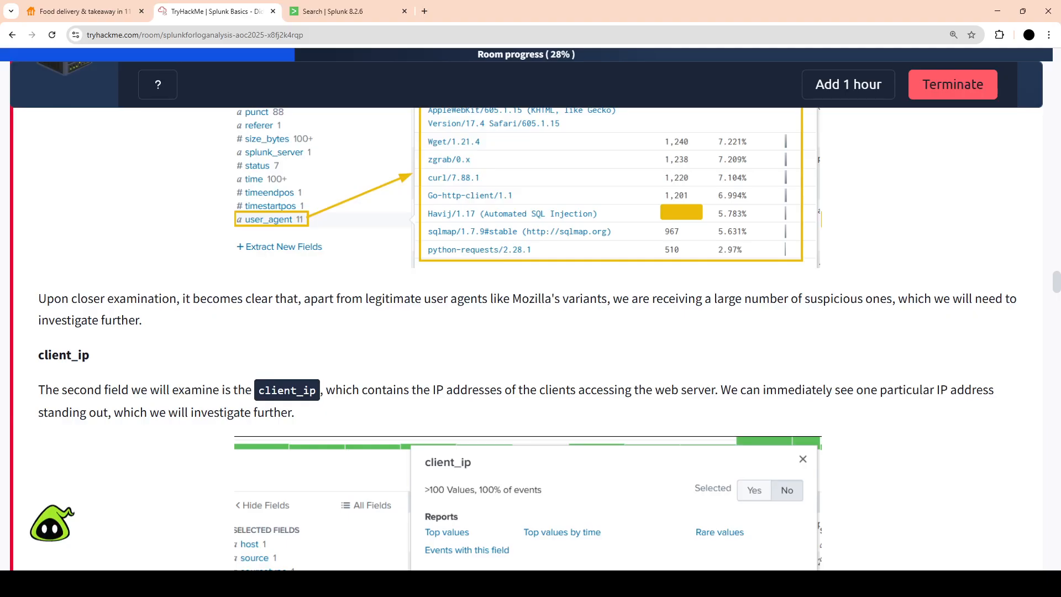
pyautogui.scroll(-20, 531, 331)
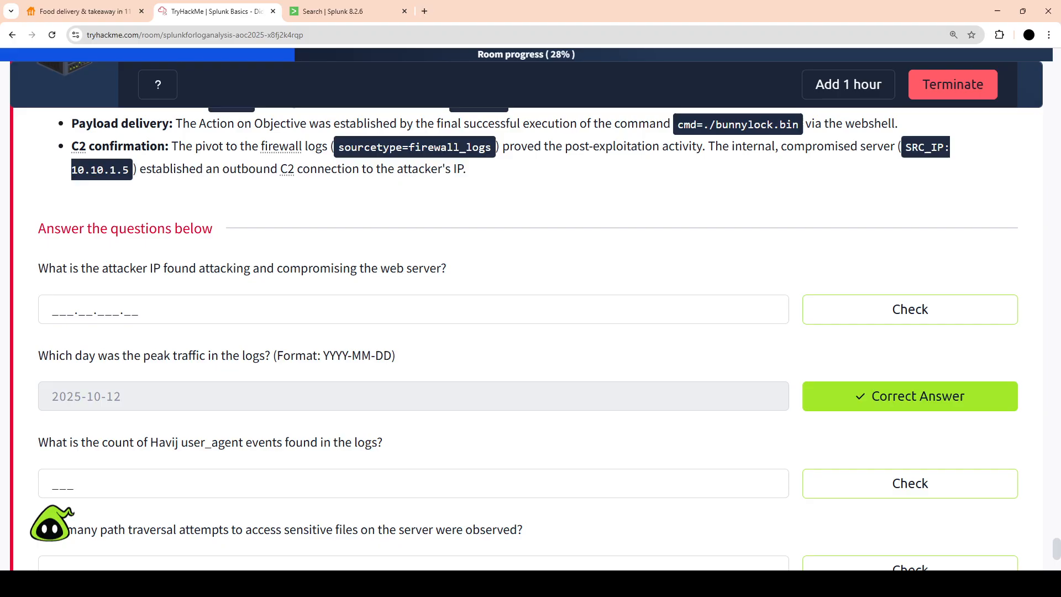
pyautogui.click(53, 309)
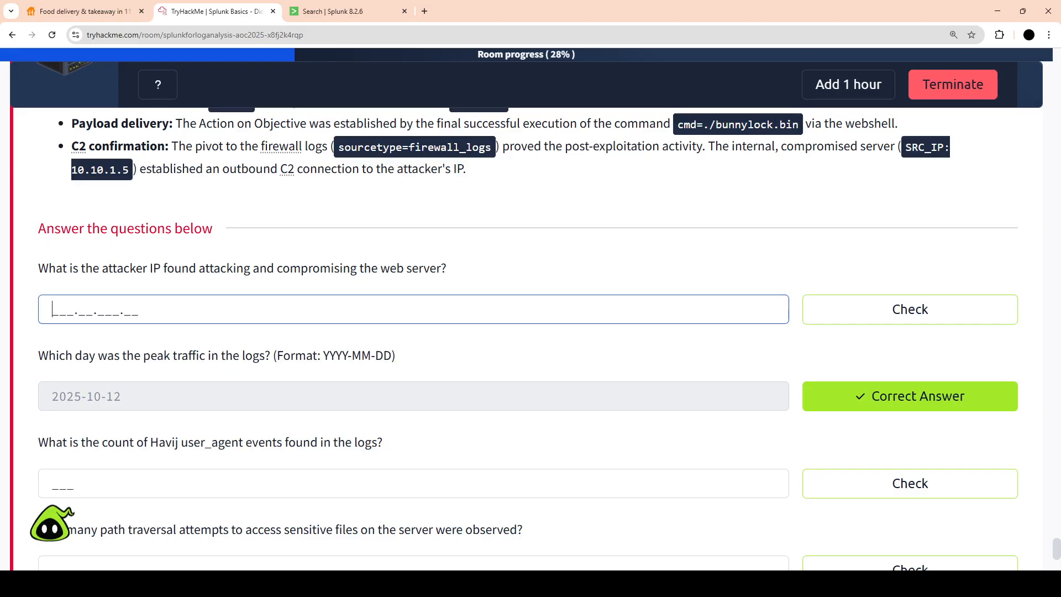
pyautogui.write('198.51.100.55')
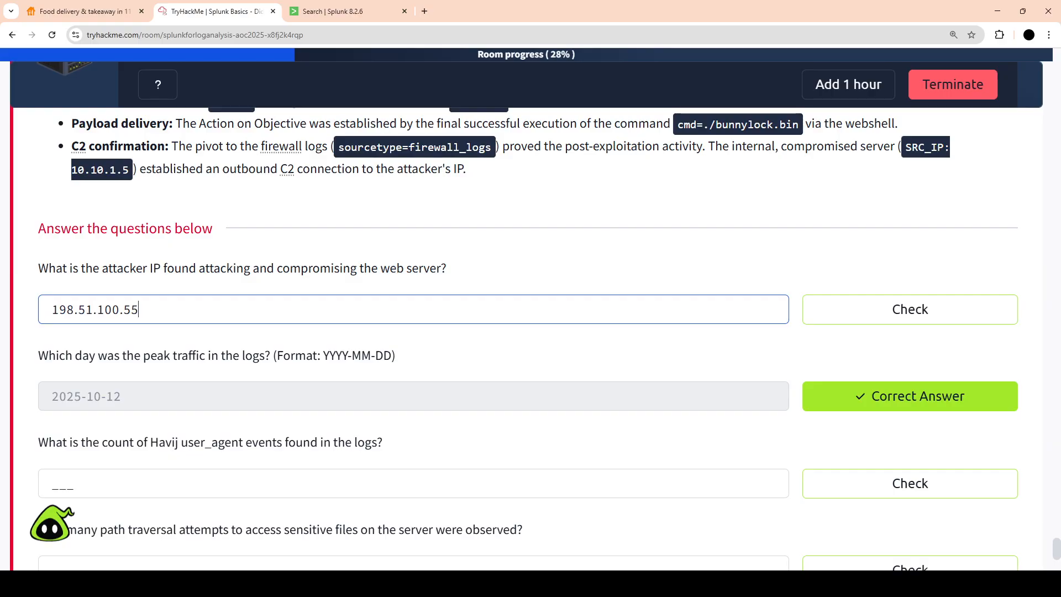
pyautogui.press('Return')
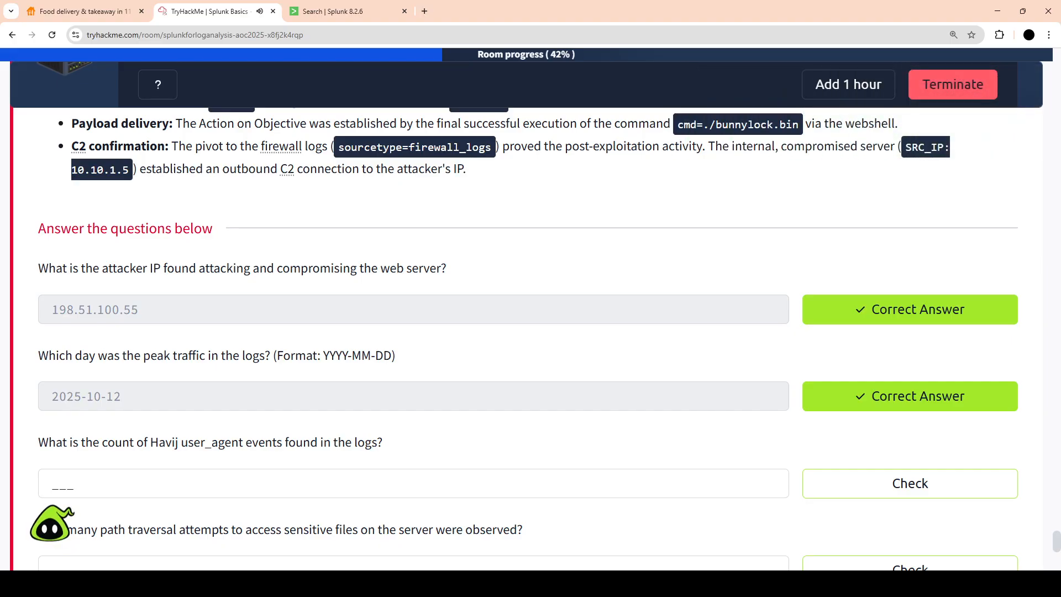
pyautogui.scroll(5, 530, 332)
pyautogui.scroll(-5, 532, 331)
# Close the client_ip summary in Splunk and try running index=main sourcetype=web_traffic user_agent=havij | count as the new query
pyautogui.hotkey('ctrl', 'Tab')
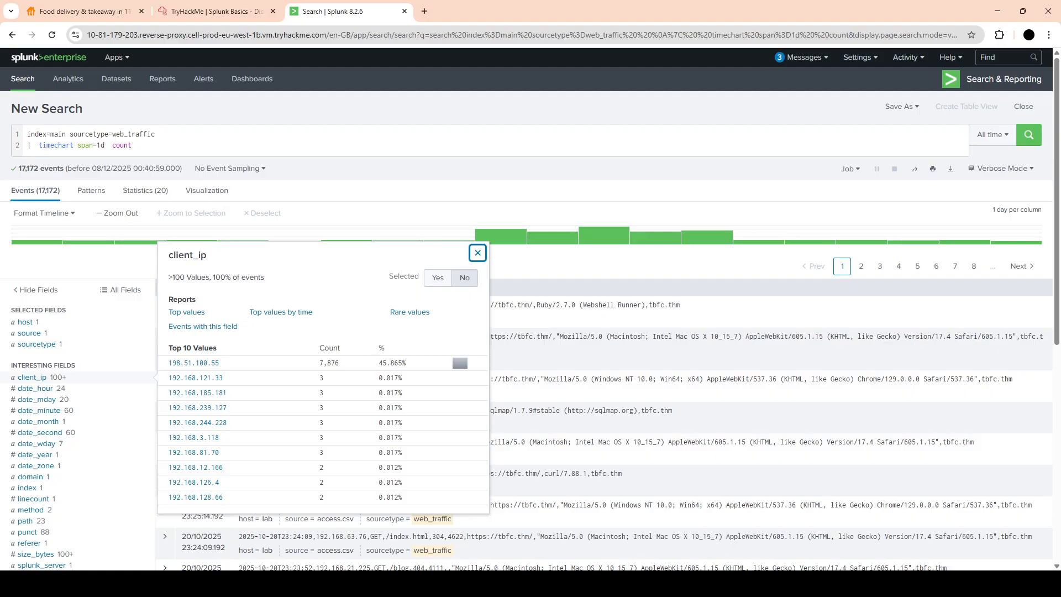
pyautogui.press('Escape')
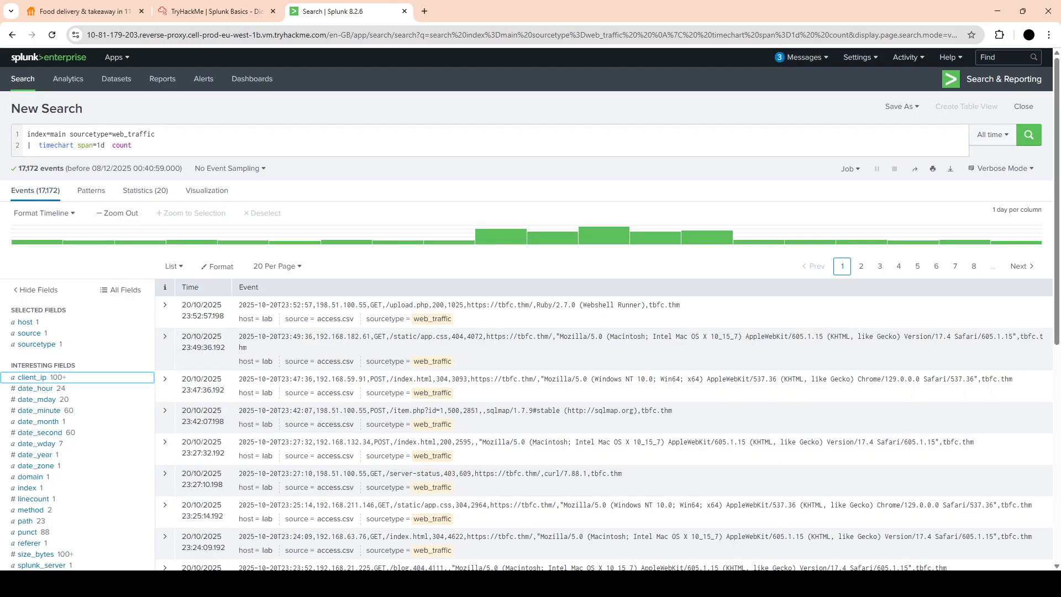
pyautogui.click(133, 146)
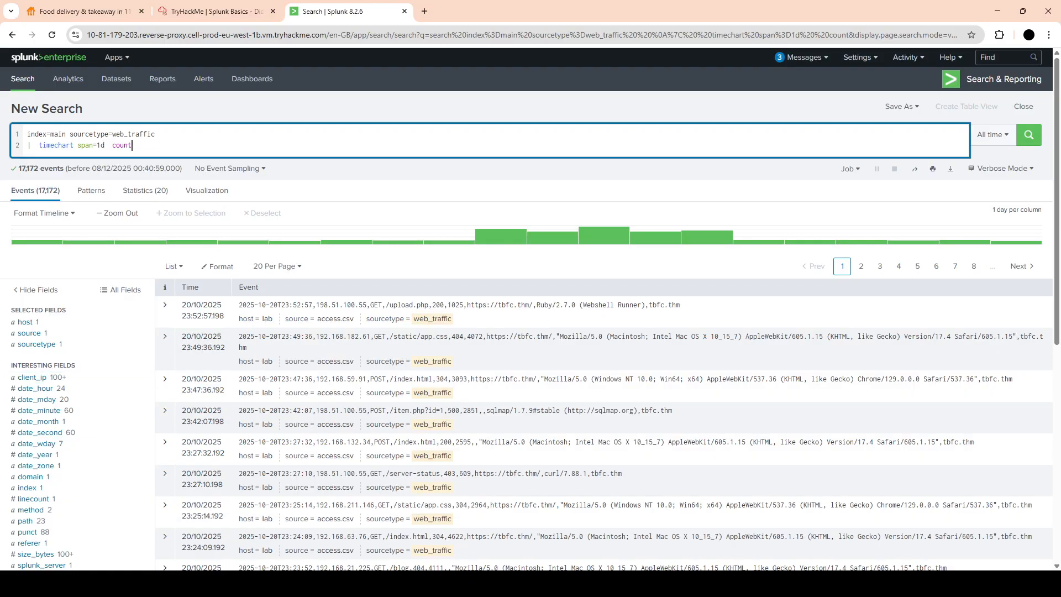
pyautogui.hotkey('ctrl', 'a')
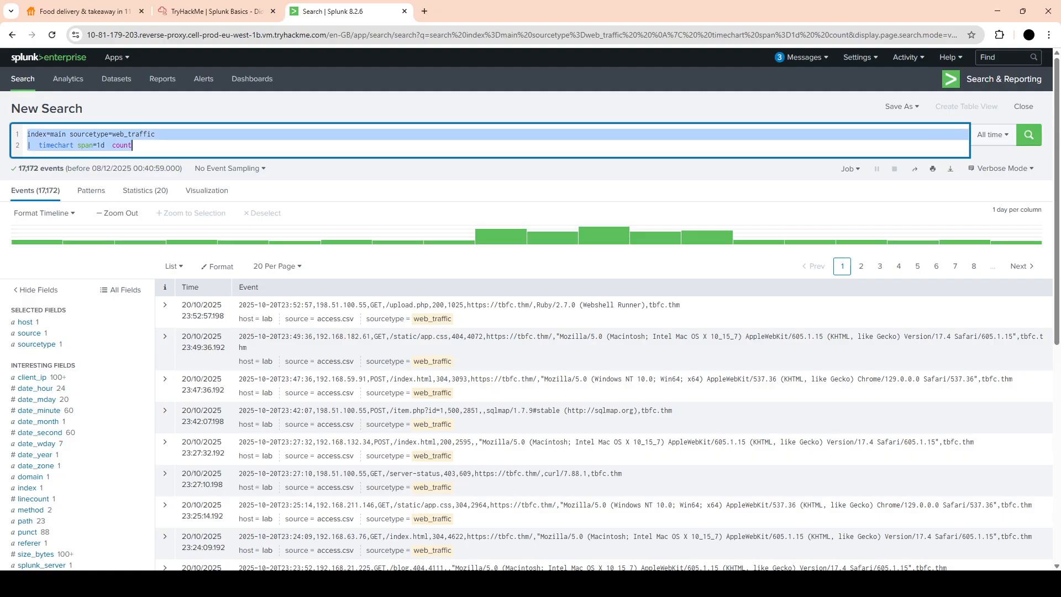
pyautogui.hotkey('alt', 'Tab')
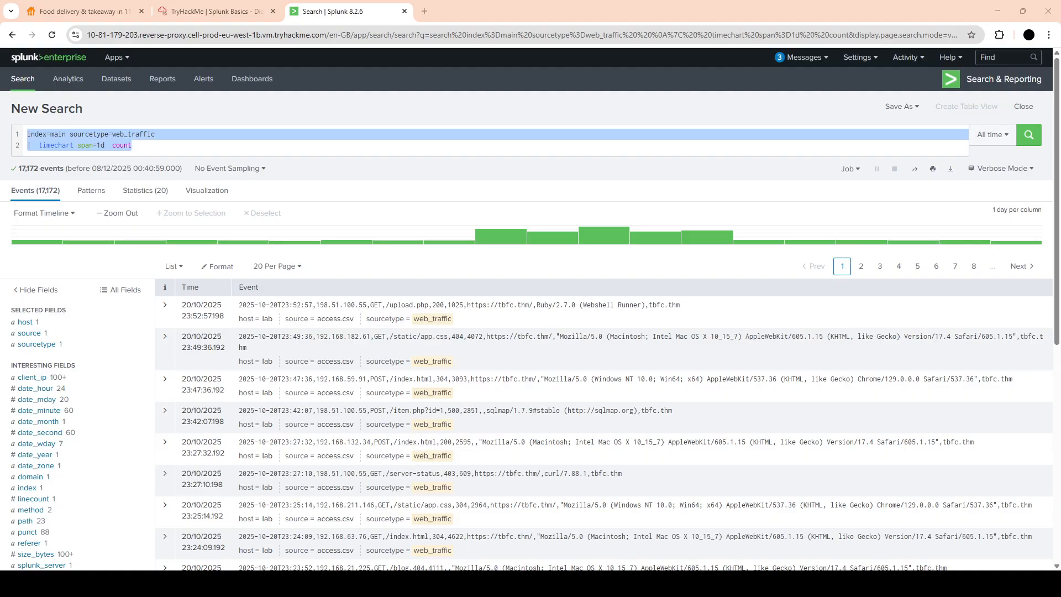
pyautogui.hotkey('alt', 'Tab')
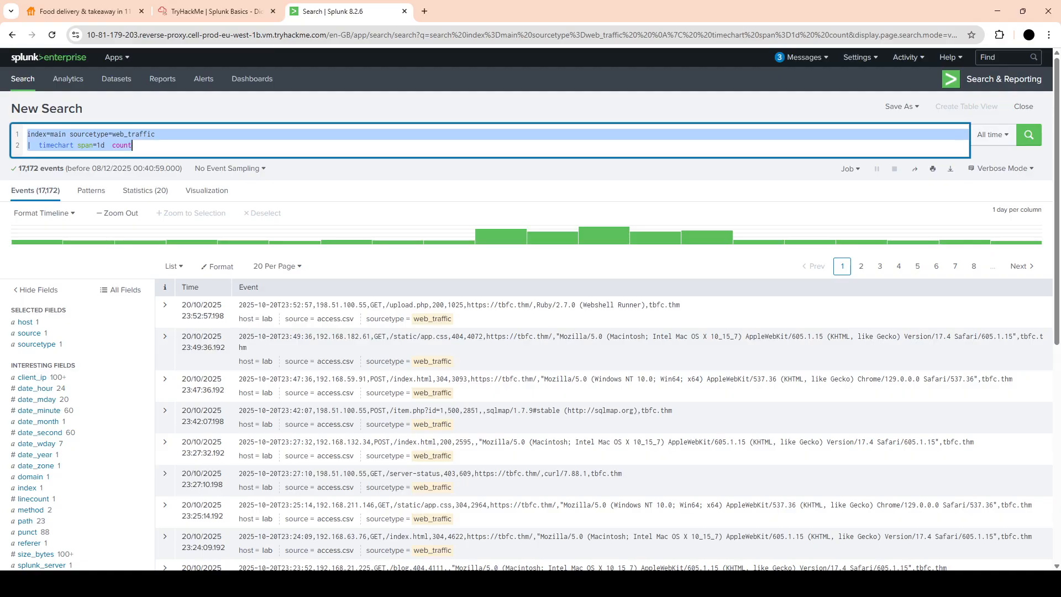
pyautogui.press('BackSpace')
pyautogui.write('ndex=main sourcetype=web_traffic user_agent=havij | count')
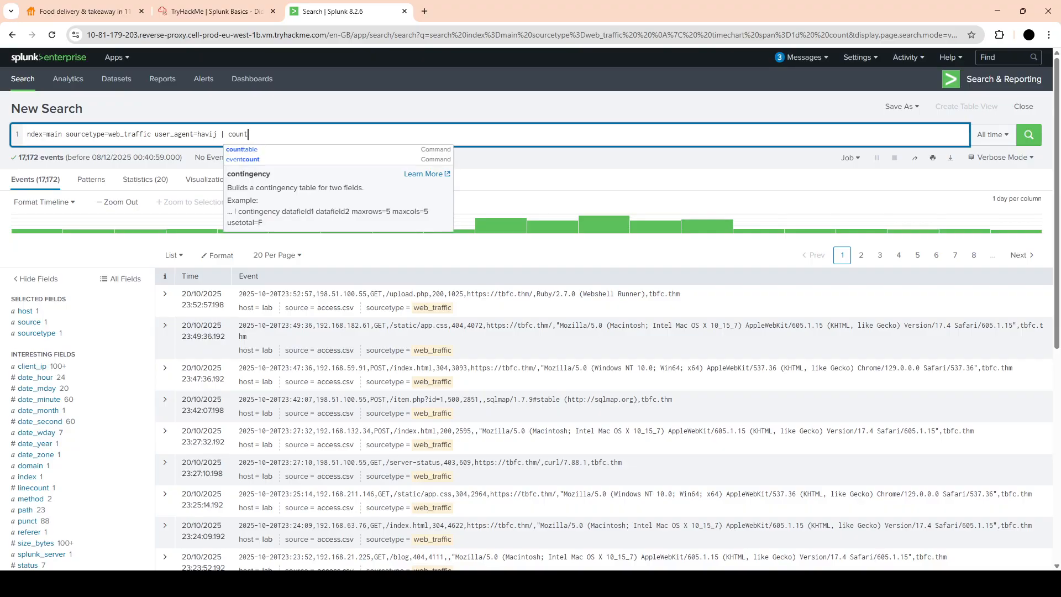
pyautogui.press('Return')
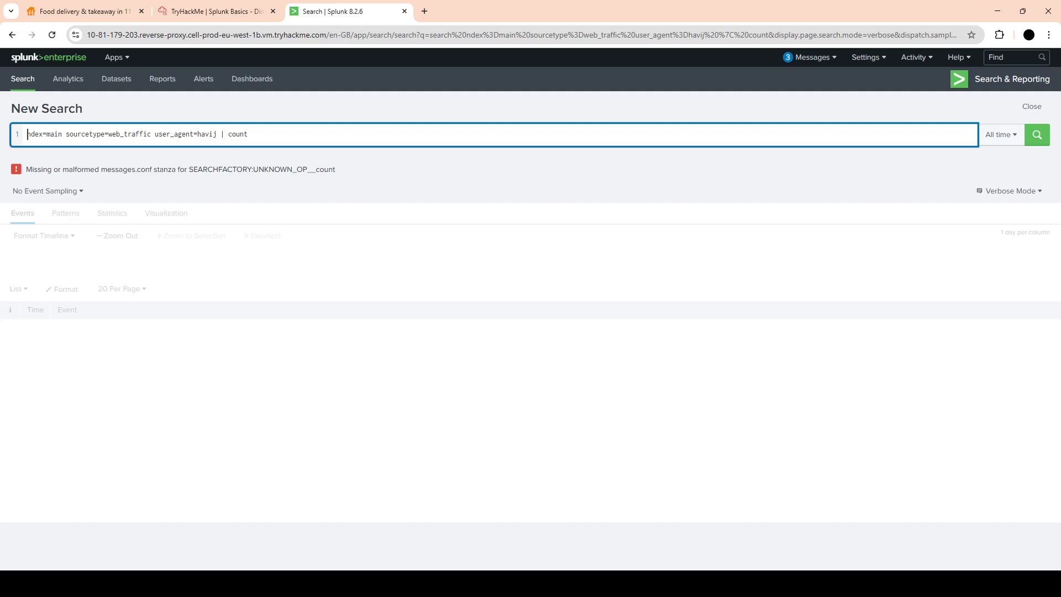
pyautogui.write('i')
pyautogui.press('Return')
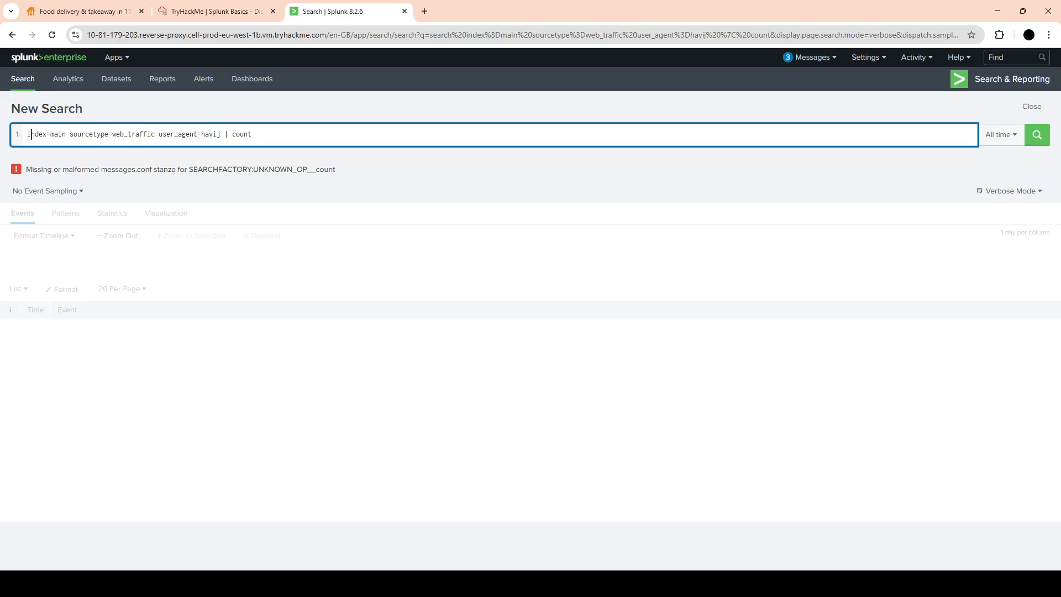
# Remove the count command from the query and search index=main sourcetype=web_traffic user_agent=havij
pyautogui.click(252, 134)
pyautogui.press('BackSpace')
pyautogui.press('BackSpace')
pyautogui.press('BackSpace')
pyautogui.press('BackSpace')
pyautogui.press('BackSpace')
pyautogui.press('BackSpace')
pyautogui.press('BackSpace')
pyautogui.press('BackSpace')
pyautogui.press('Return')
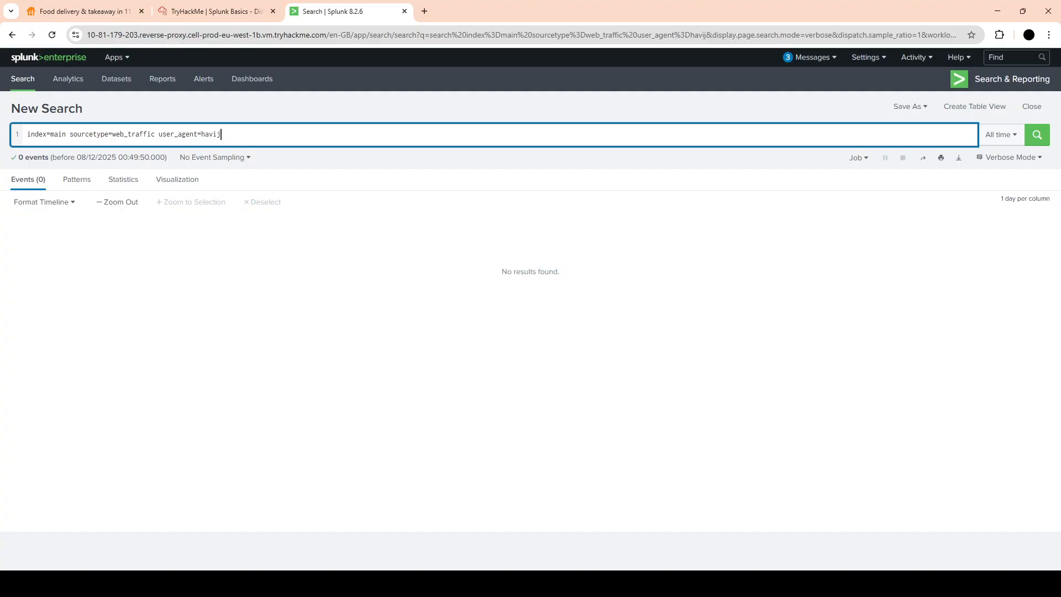
# Reread the room's Anomaly Detection guidance on user_agent, client_ip and path, down to the Filtering out Benign Values query
pyautogui.hotkey('ctrl', 'shift', 'Tab')
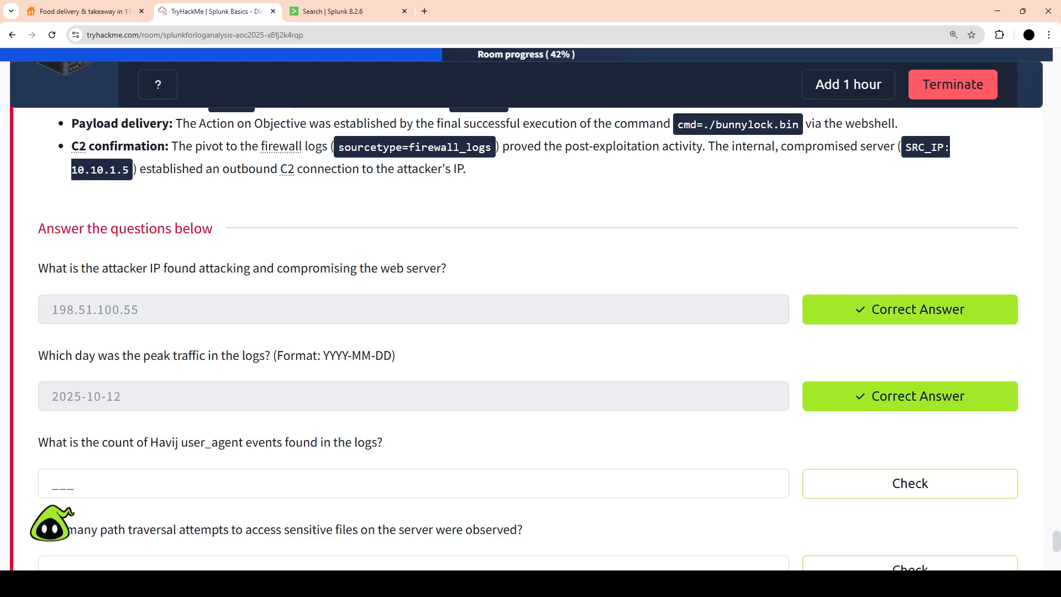
pyautogui.scroll(5, 530, 332)
pyautogui.scroll(10, 531, 332)
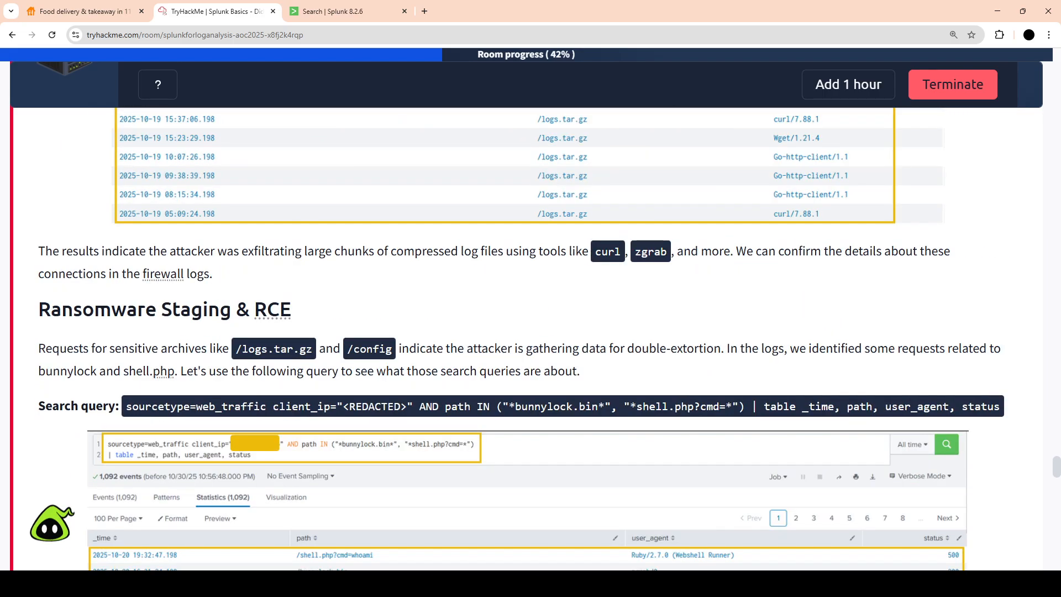
pyautogui.scroll(8, 531, 332)
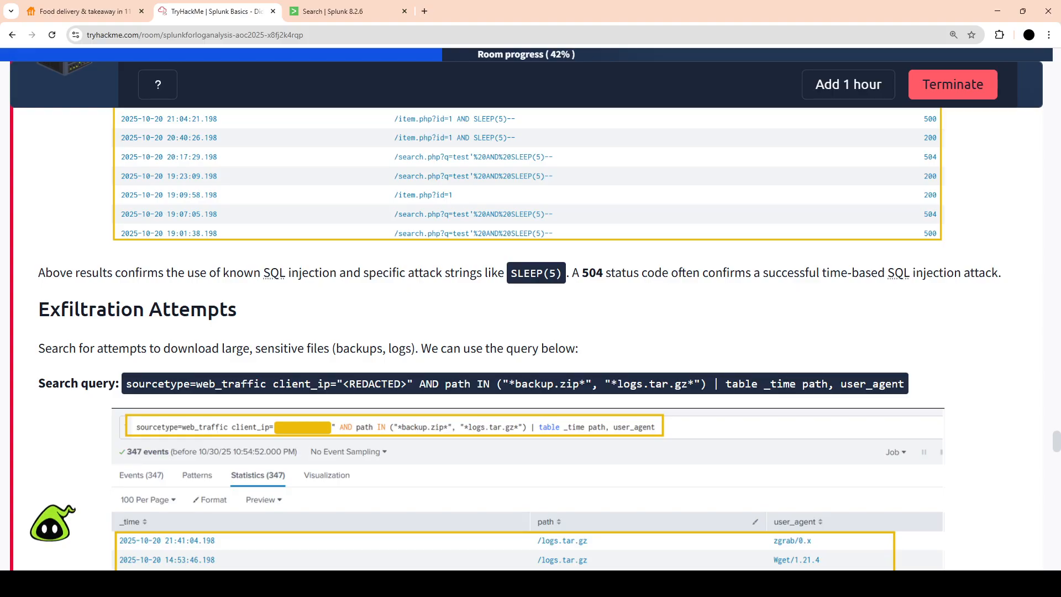
pyautogui.scroll(10, 531, 332)
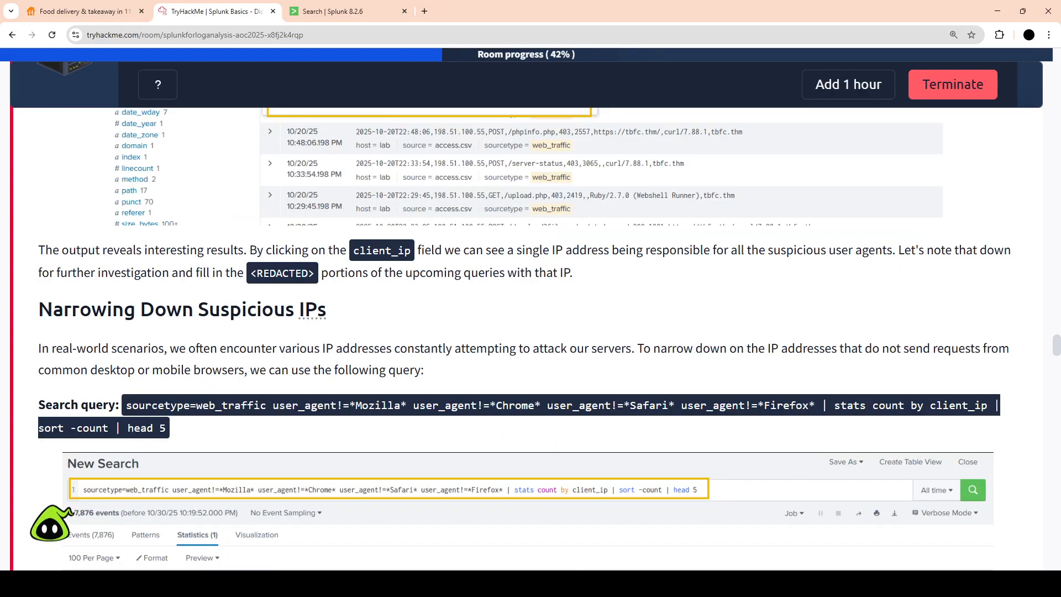
pyautogui.scroll(8, 531, 332)
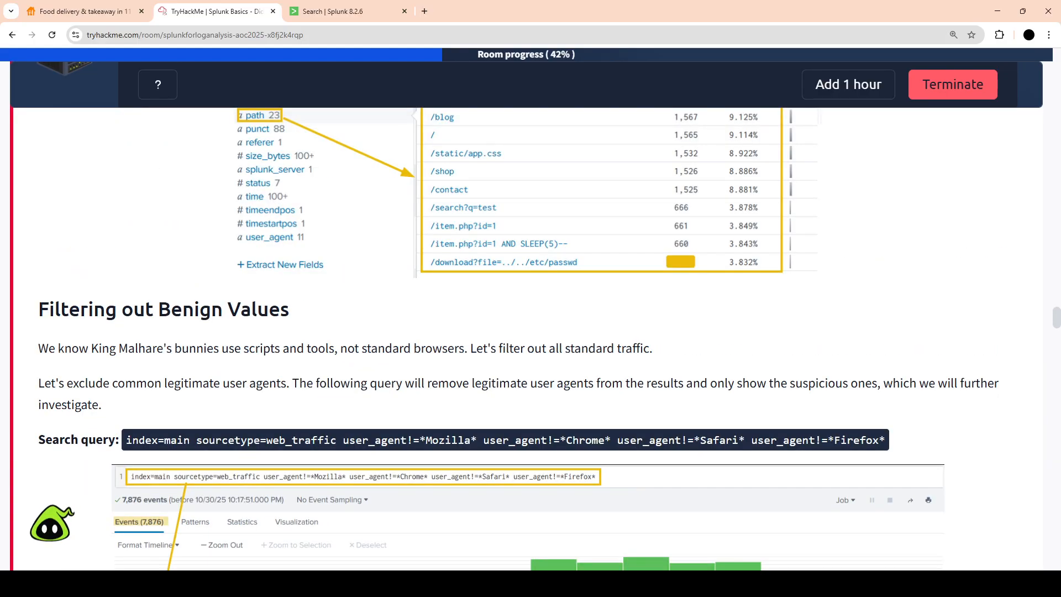
pyautogui.scroll(8, 531, 332)
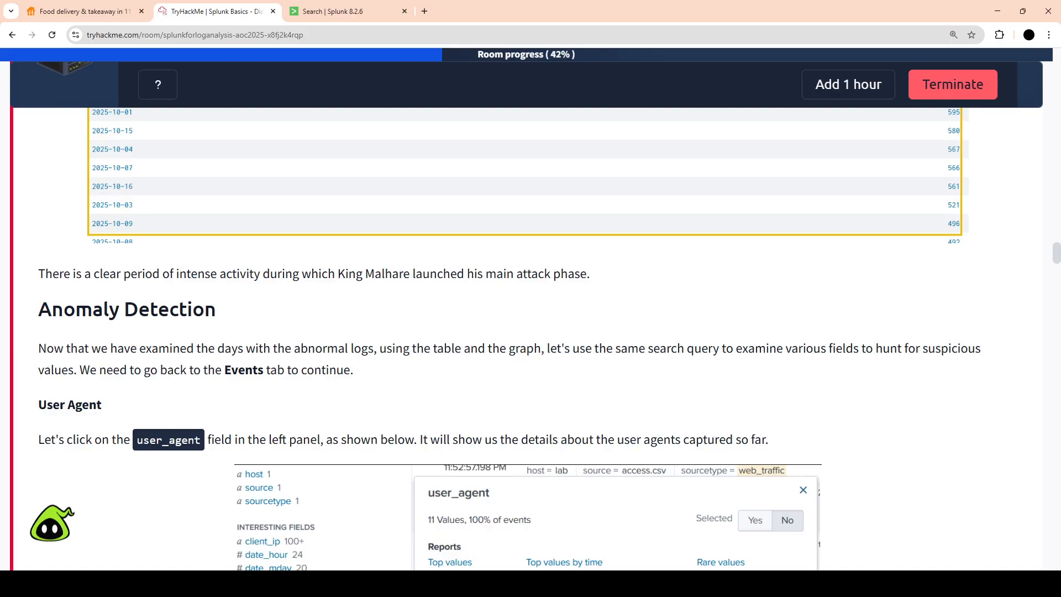
pyautogui.scroll(-10, 531, 332)
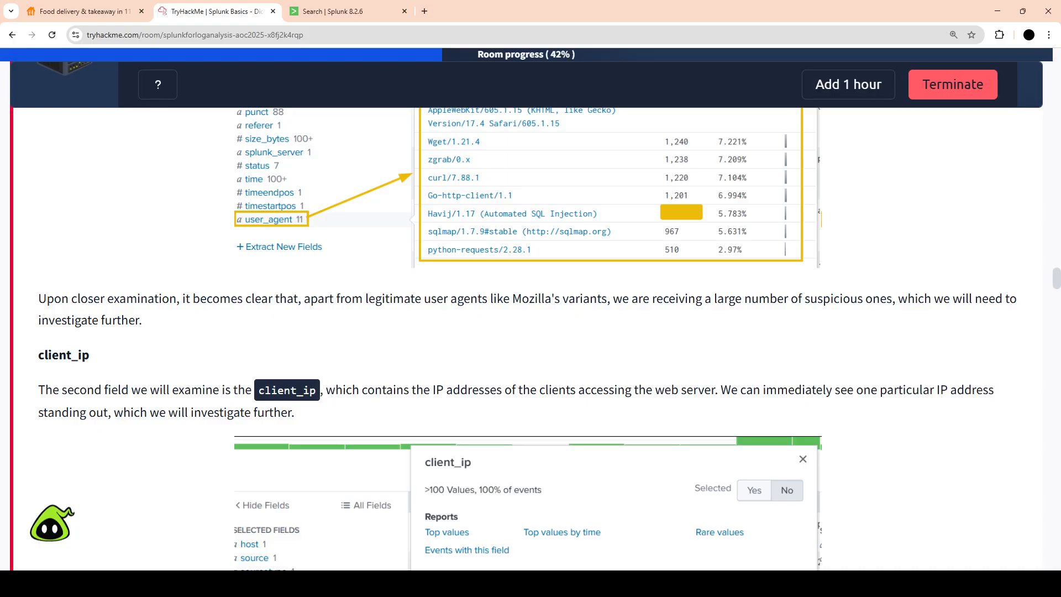
pyautogui.scroll(-9, 530, 332)
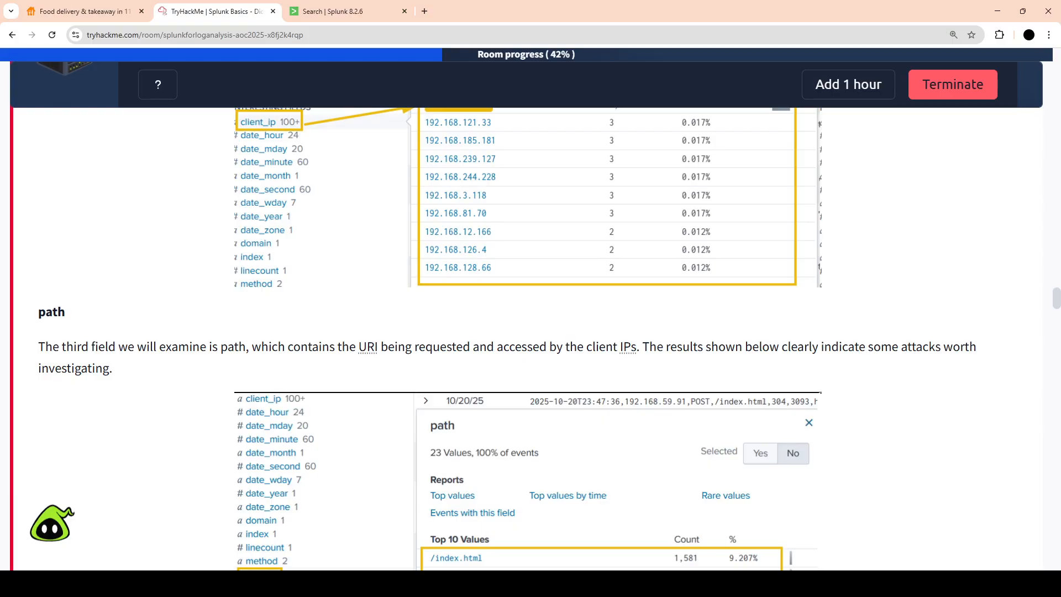
pyautogui.scroll(-8, 530, 331)
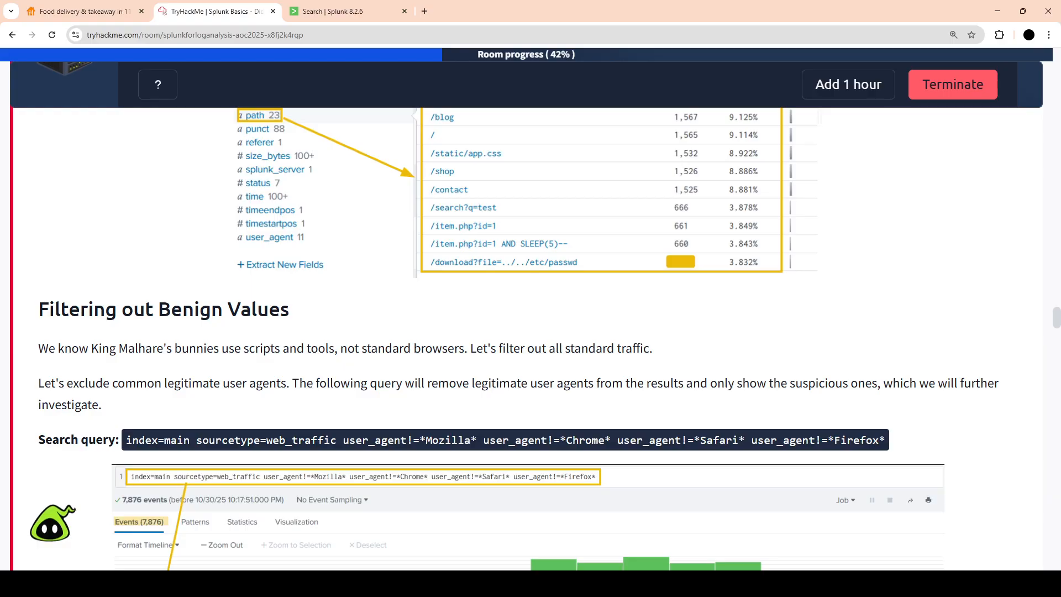
# Replace the Splunk query with index=main sourcetype=web_traffic user_agent!=*Mozilla* user_agent!=*Chrome* user_agent!=*Safari* user_agent!=*Firefox* and run it
pyautogui.hotkey('ctrl', 'Tab')
pyautogui.hotkey('ctrl', 'a')
pyautogui.press('BackSpace')
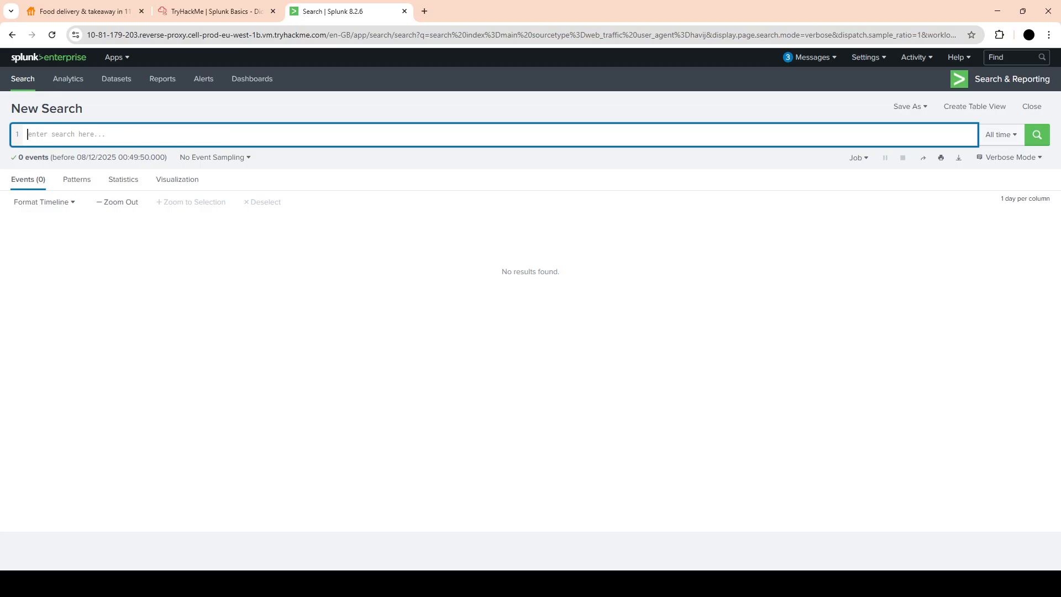
pyautogui.write('index=main sourcetype=web_traffic user_agent!=*Mozilla* user_agent!=*Chrome* user_agent!=*Safari* user_agent!=*Firefox*')
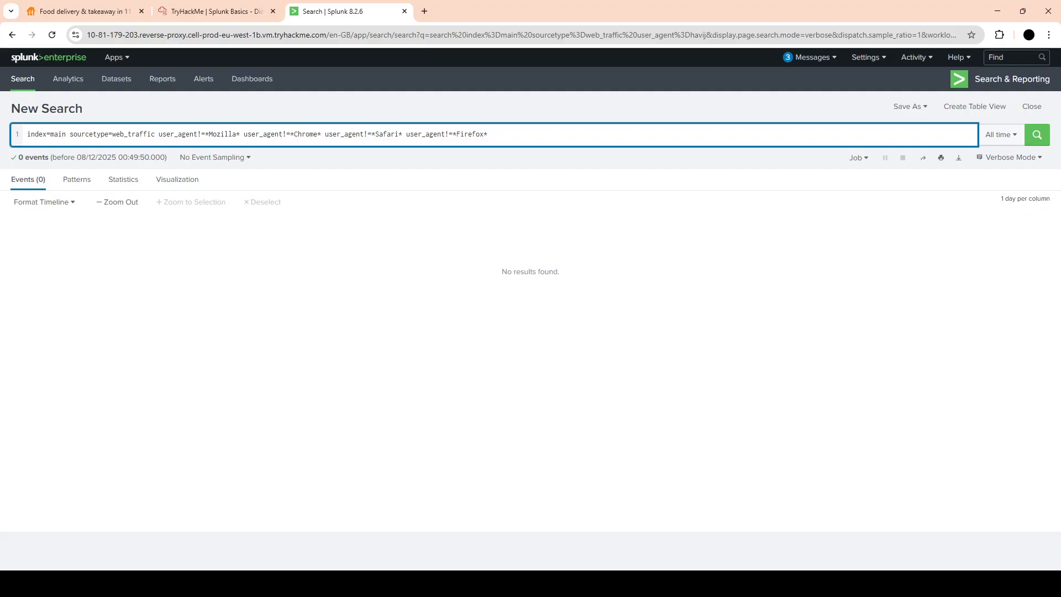
pyautogui.press('Return')
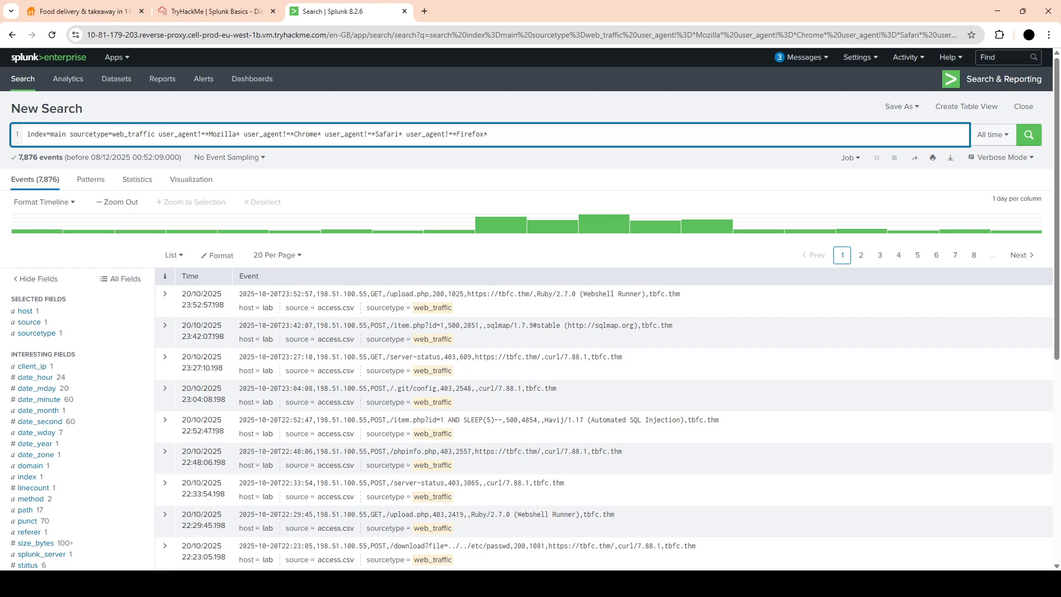
# Return to the TryHackMe room and read the client_ip note and the Narrowing Down Suspicious IPs query
pyautogui.hotkey('ctrl', 'shift', 'Tab')
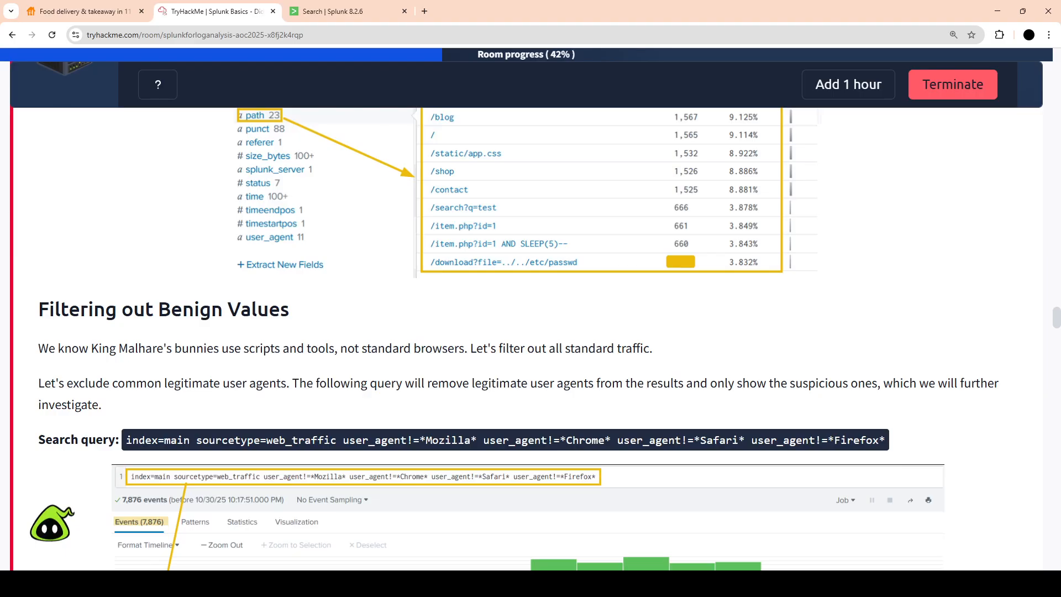
pyautogui.scroll(-10, 531, 332)
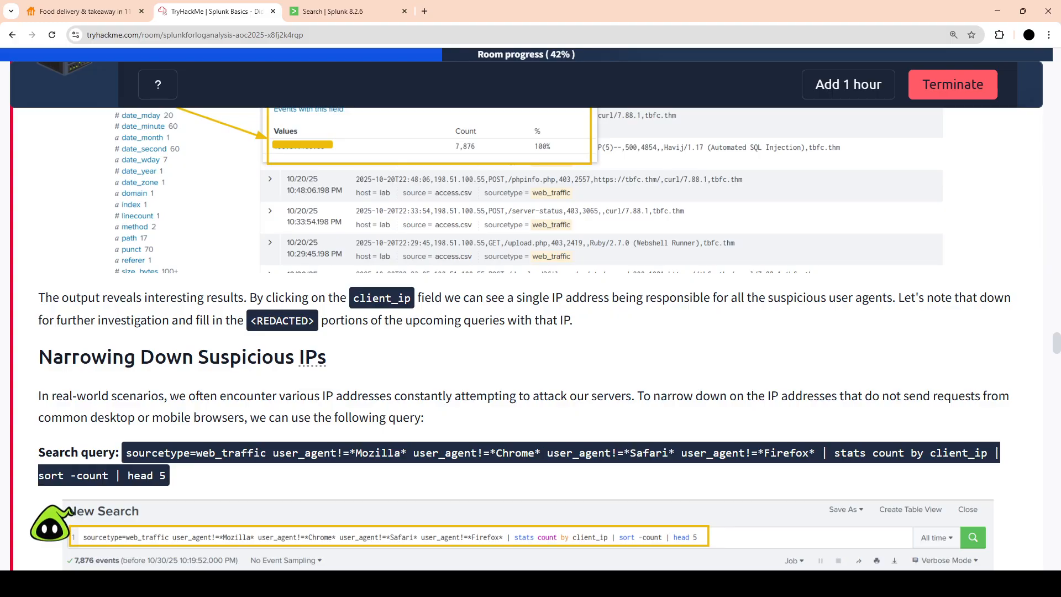
# Read the room's explanation of the client_ip count query and the start of Tracing the Attack Chain
pyautogui.scroll(-5, 530, 332)
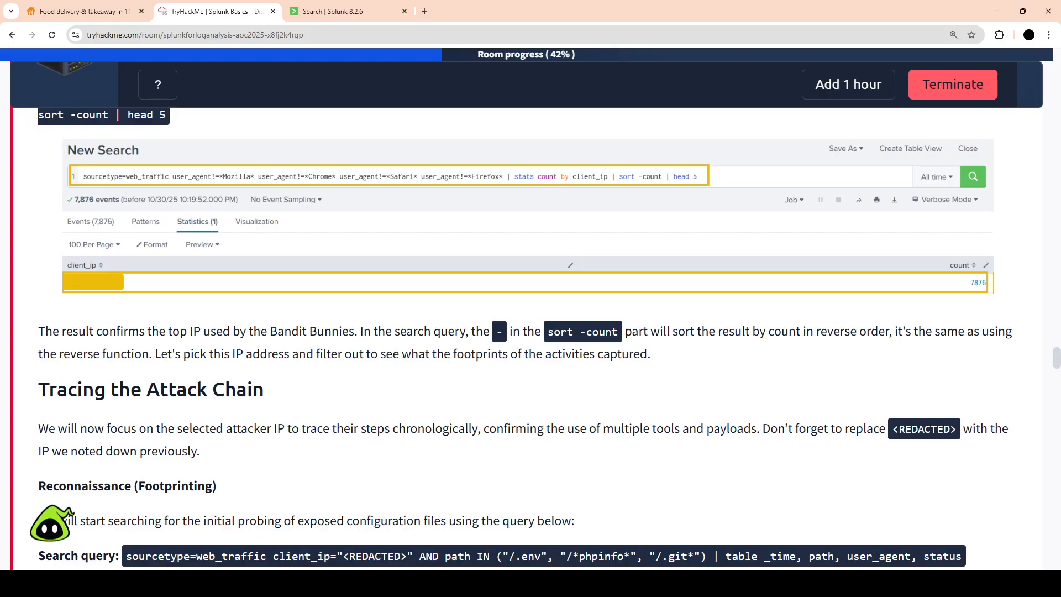
pyautogui.hotkey('ctrl', 'Tab')
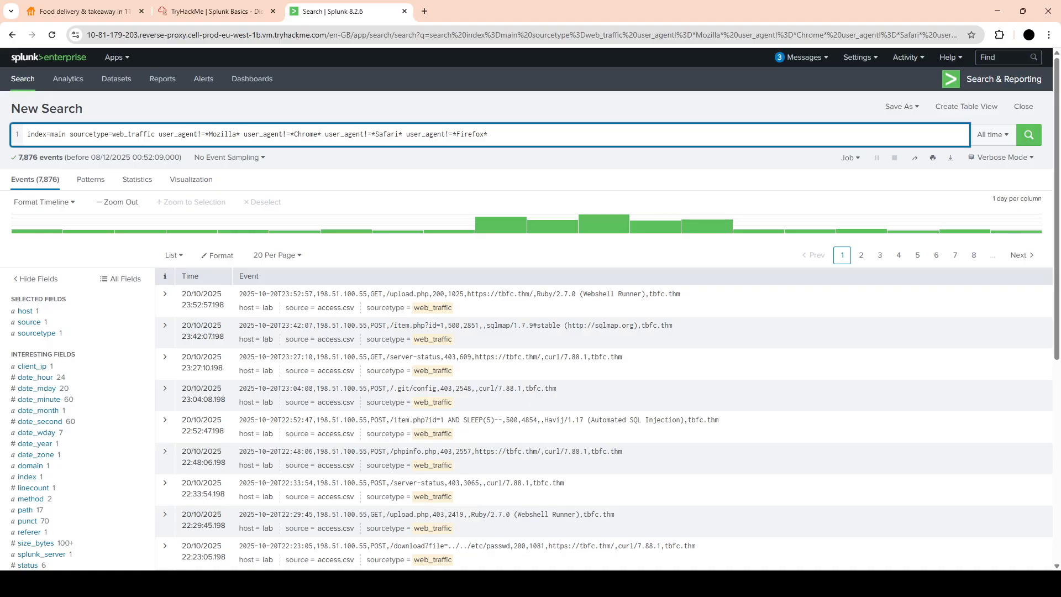
pyautogui.hotkey('alt', 'Tab')
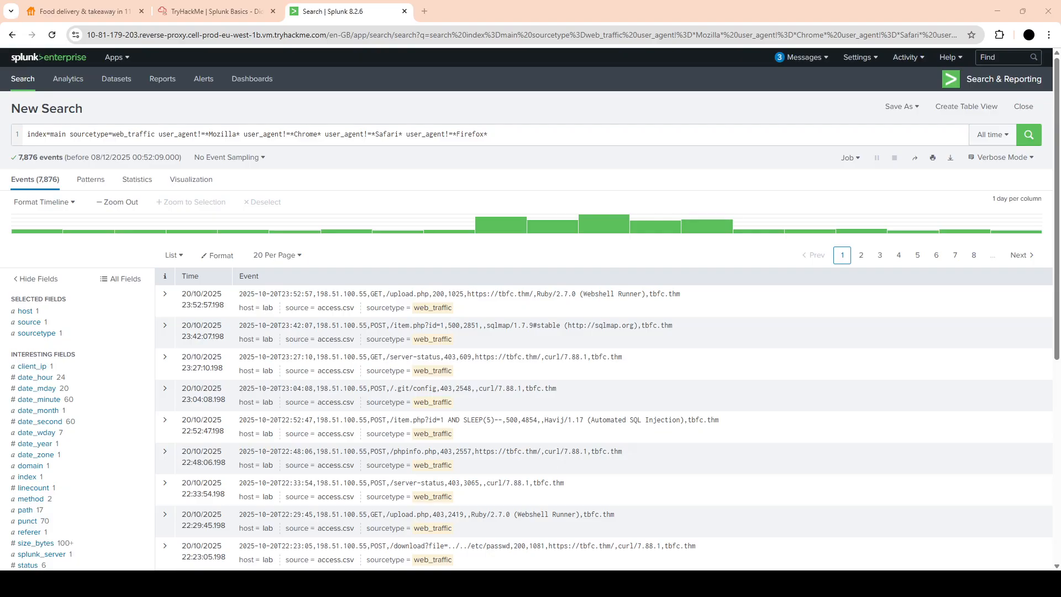
pyautogui.hotkey('ctrl', '1')
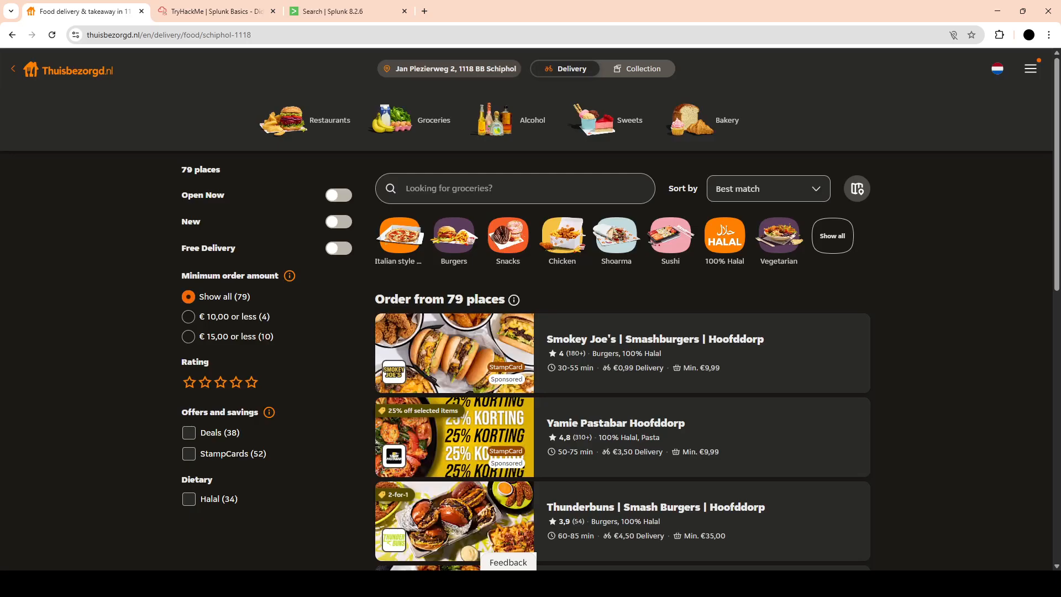
pyautogui.hotkey('ctrl', '3')
pyautogui.hotkey('ctrl', 'shift', 'Tab')
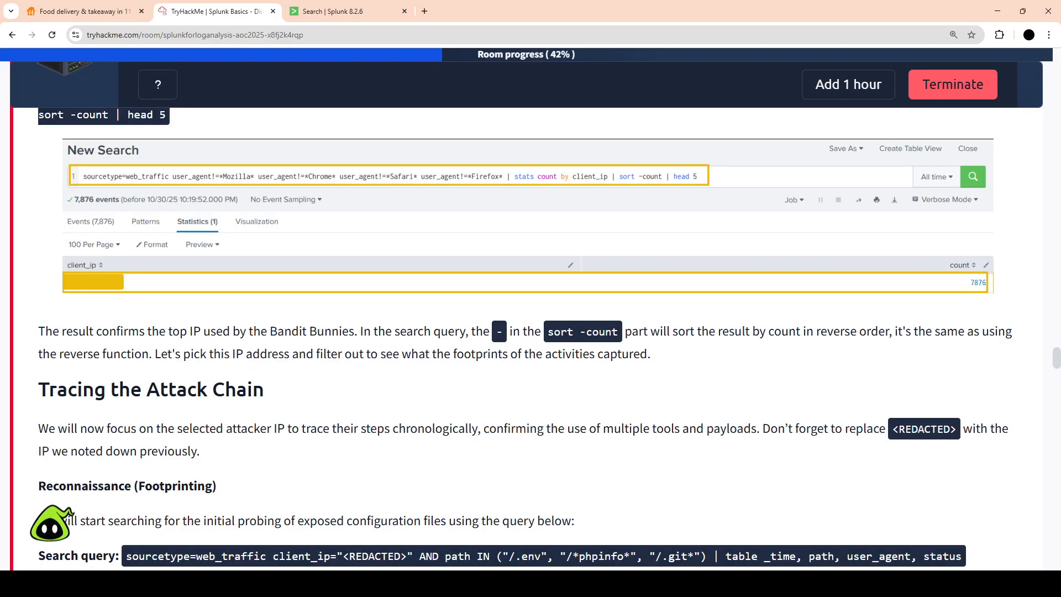
# Switch to Splunk, replace the query with index=main sourcetype=web_traffic user_agent=*havij* | count, and run it
pyautogui.hotkey('ctrl', 'Tab')
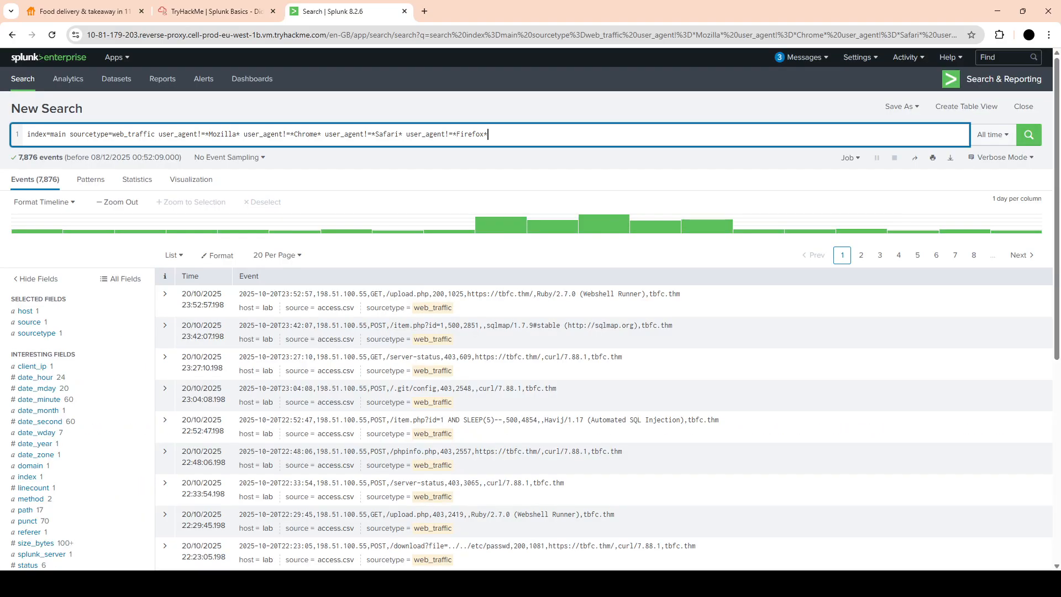
pyautogui.hotkey('ctrl', 'a')
pyautogui.press('BackSpace')
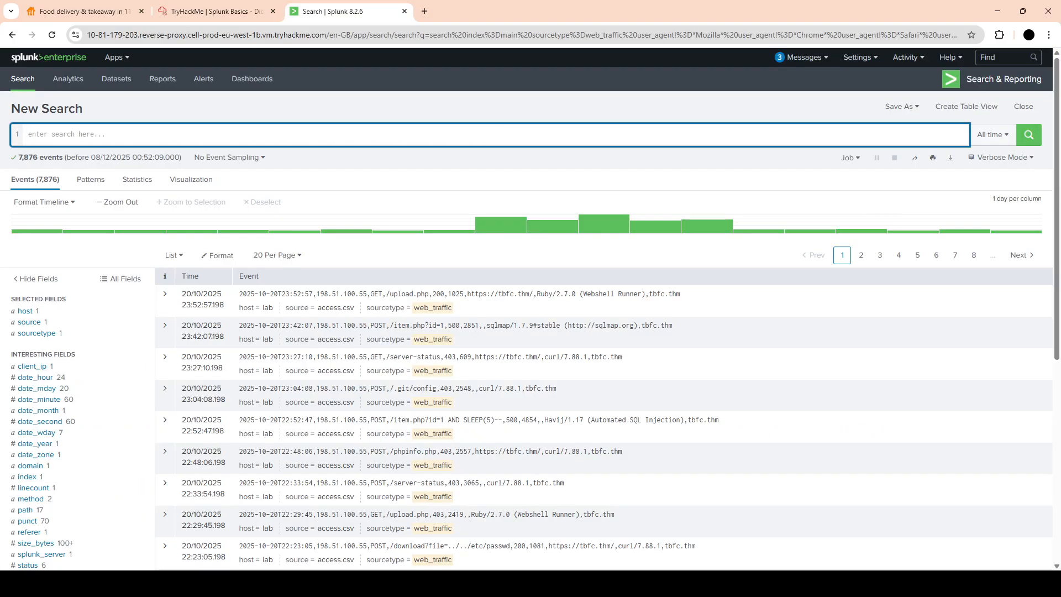
pyautogui.write('ndex=main sourcetype=web_traffic user_agent=*havij* | count')
pyautogui.press('Return')
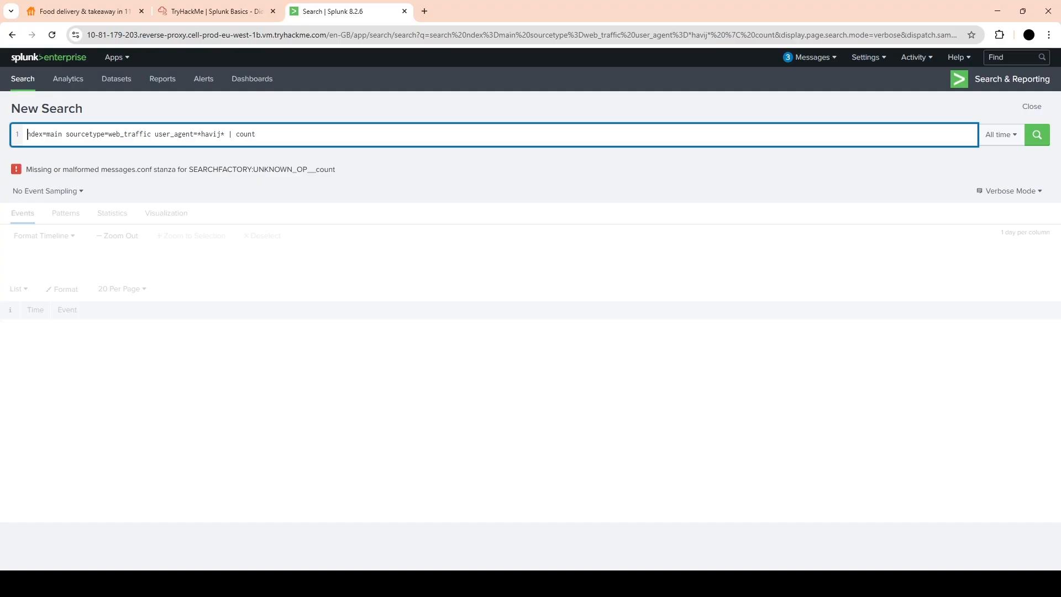
pyautogui.write('i')
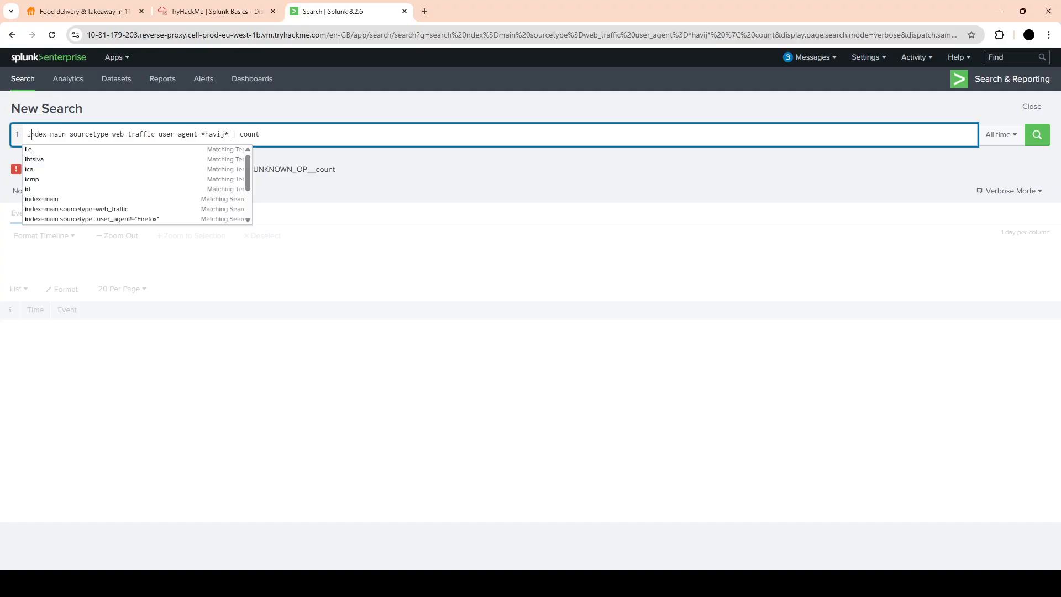
pyautogui.press('Return')
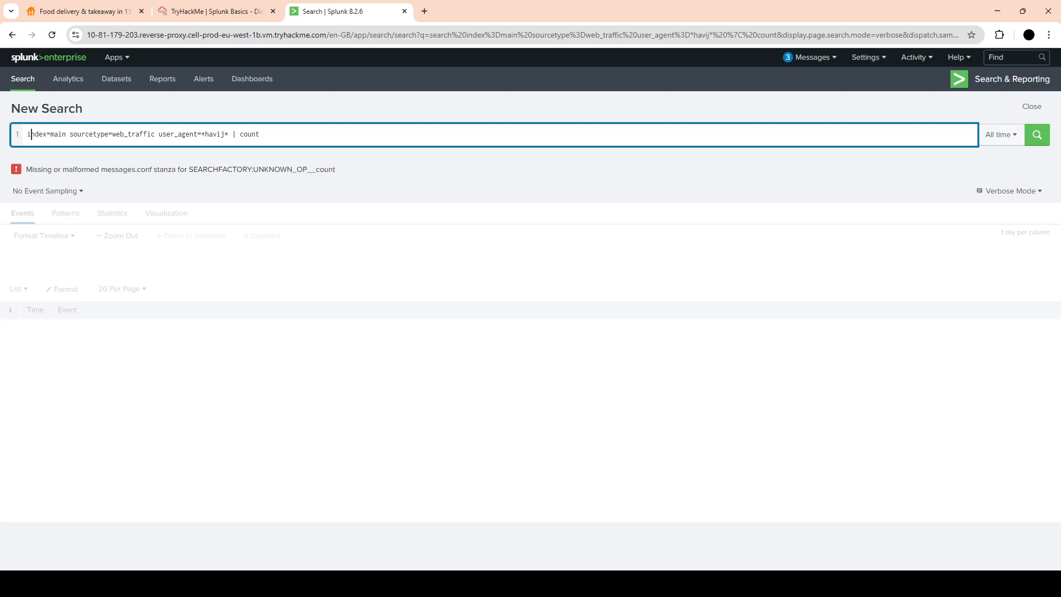
# Remove the count command from the query and search index=main sourcetype=web_traffic user_agent=*havij*
pyautogui.click(259, 135)
pyautogui.press('BackSpace')
pyautogui.press('BackSpace')
pyautogui.press('BackSpace')
pyautogui.press('BackSpace')
pyautogui.press('BackSpace')
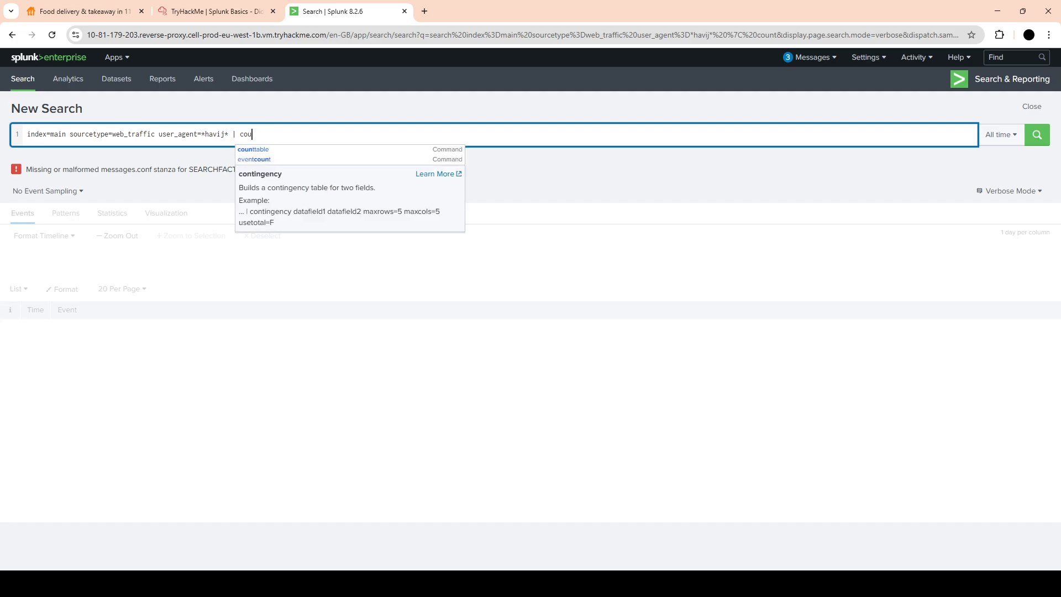
pyautogui.press('BackSpace')
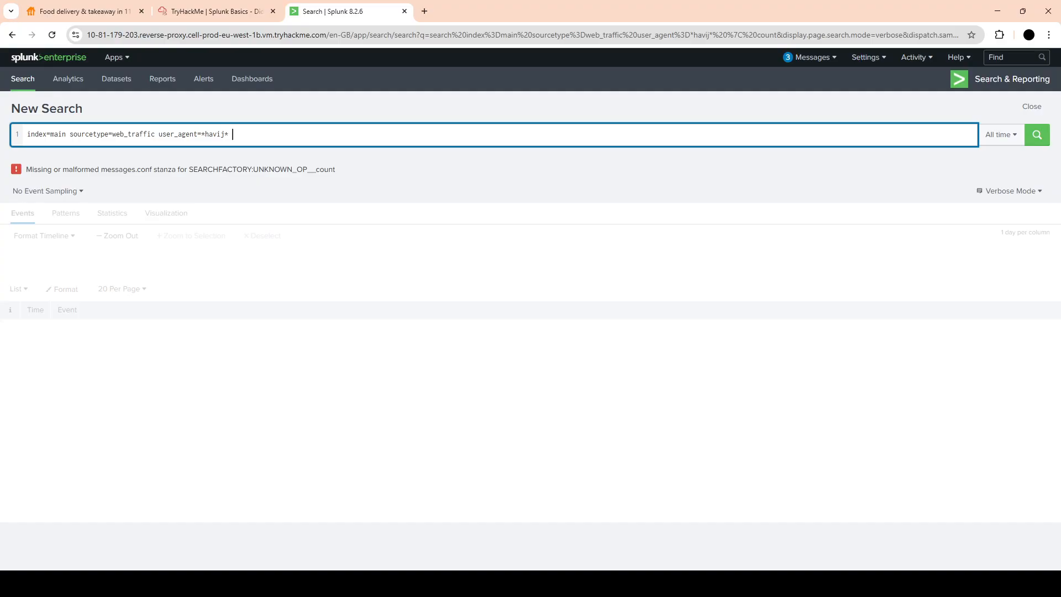
pyautogui.press('BackSpace')
pyautogui.press('Return')
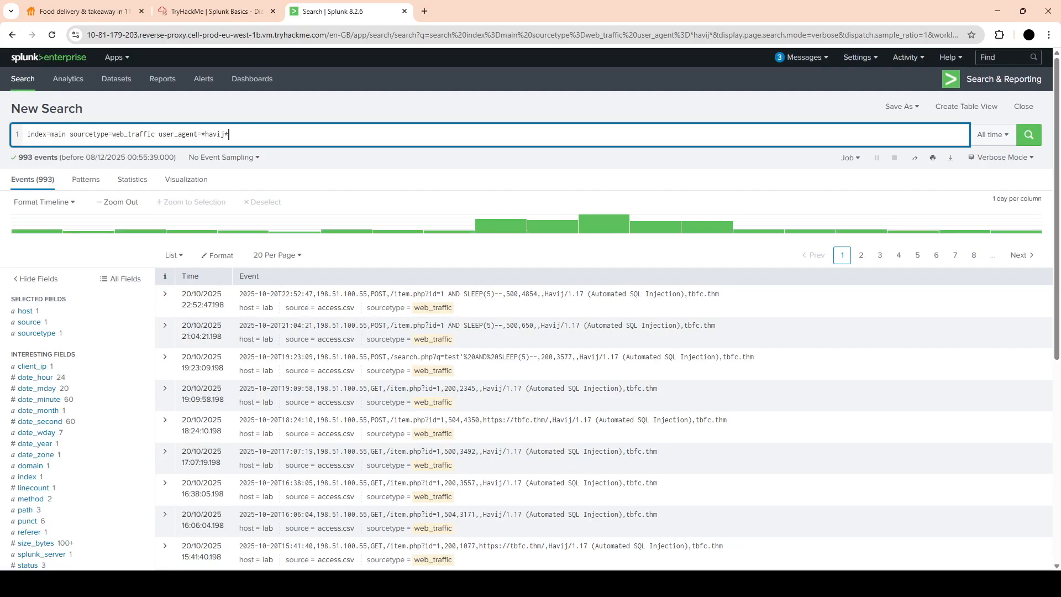
# Return to the TryHackMe room and submit 993 as the count of Havij user_agent events
pyautogui.hotkey('ctrl', 'shift', 'Tab')
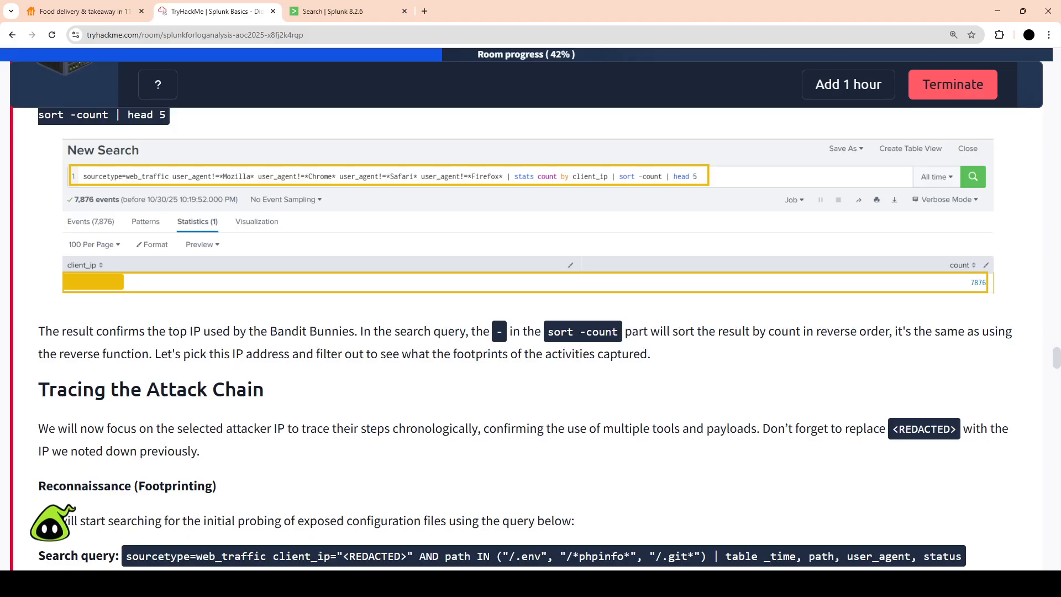
pyautogui.scroll(-20, 531, 332)
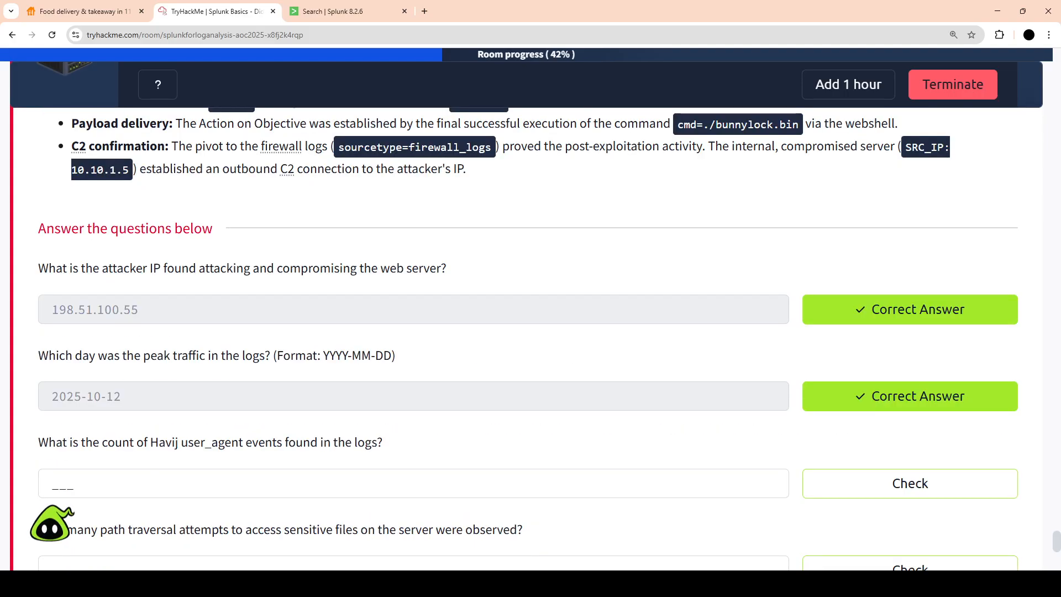
pyautogui.click(414, 483)
pyautogui.write('993')
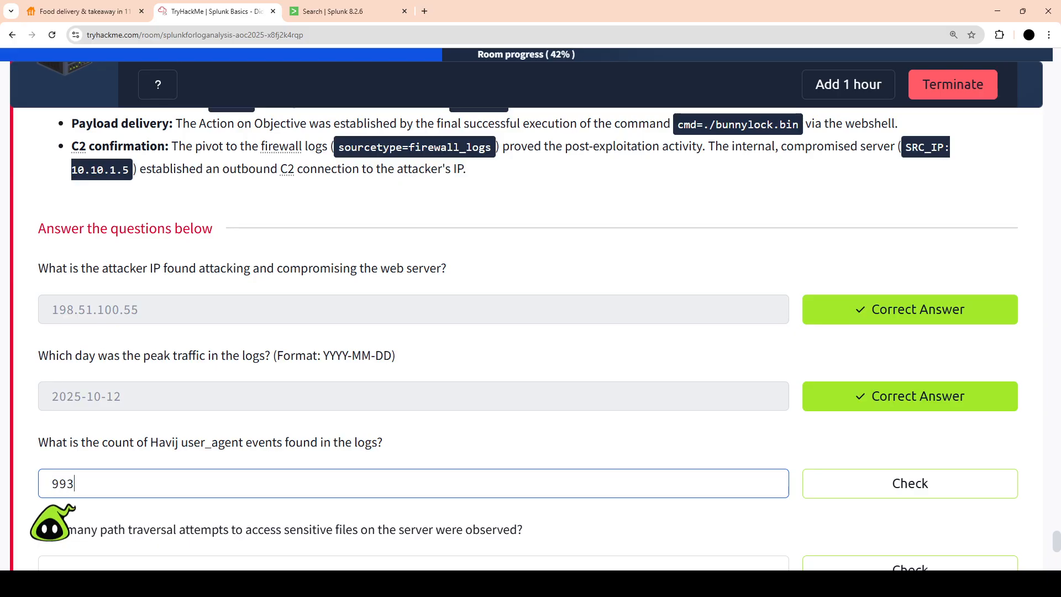
pyautogui.press('Return')
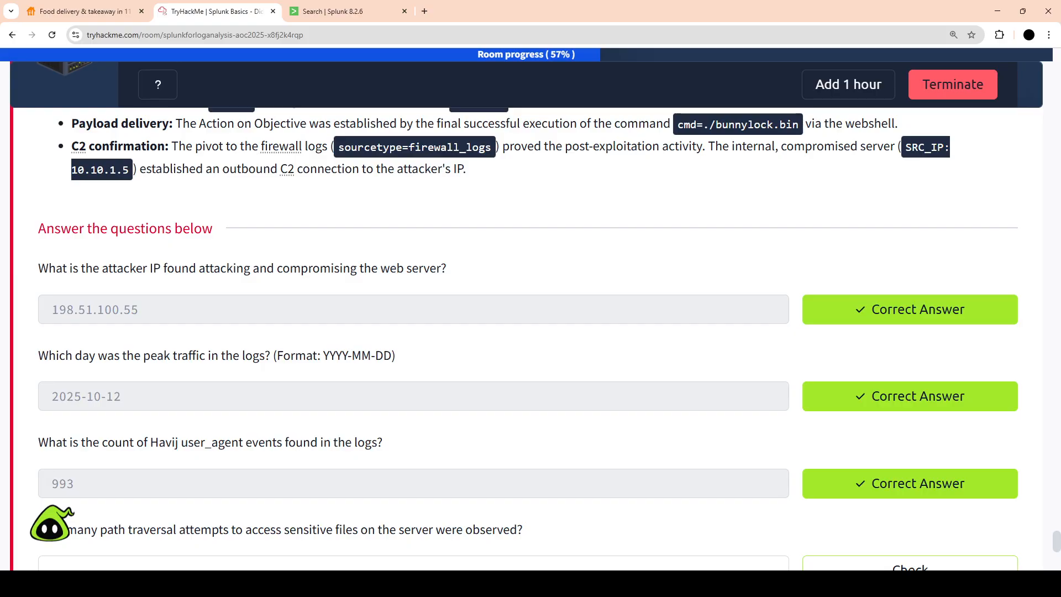
# Try 993 as the number of path traversal attempts and clear the answer again
pyautogui.scroll(-5, 528, 332)
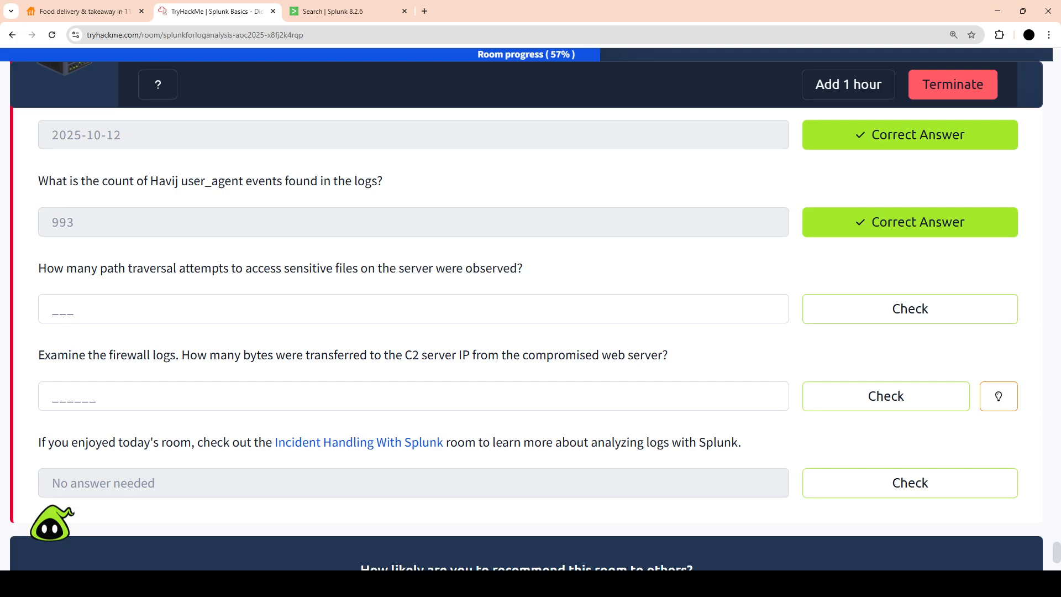
pyautogui.click(53, 310)
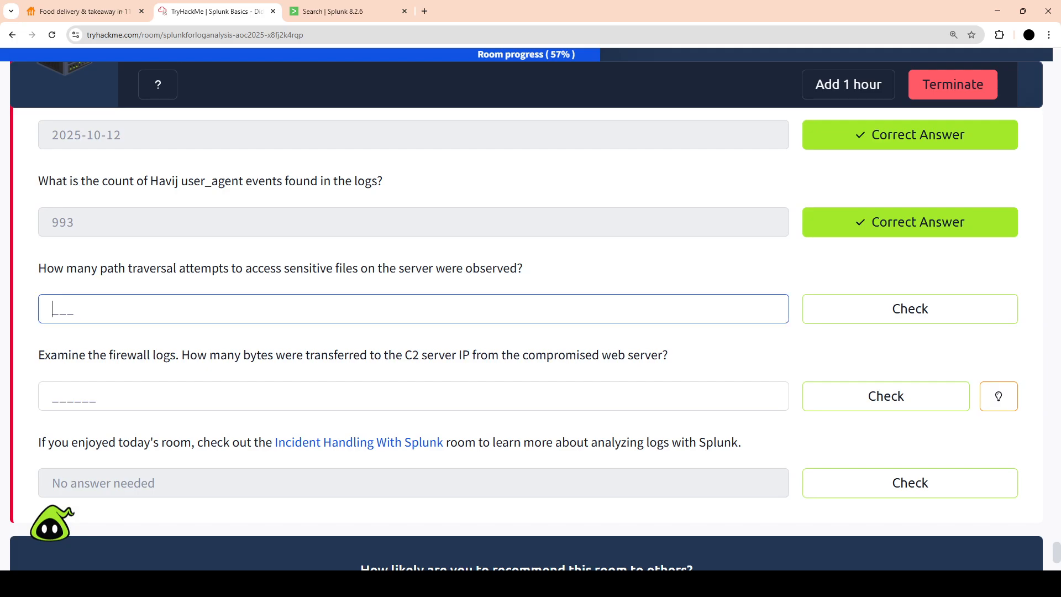
pyautogui.write('993')
pyautogui.press('Return')
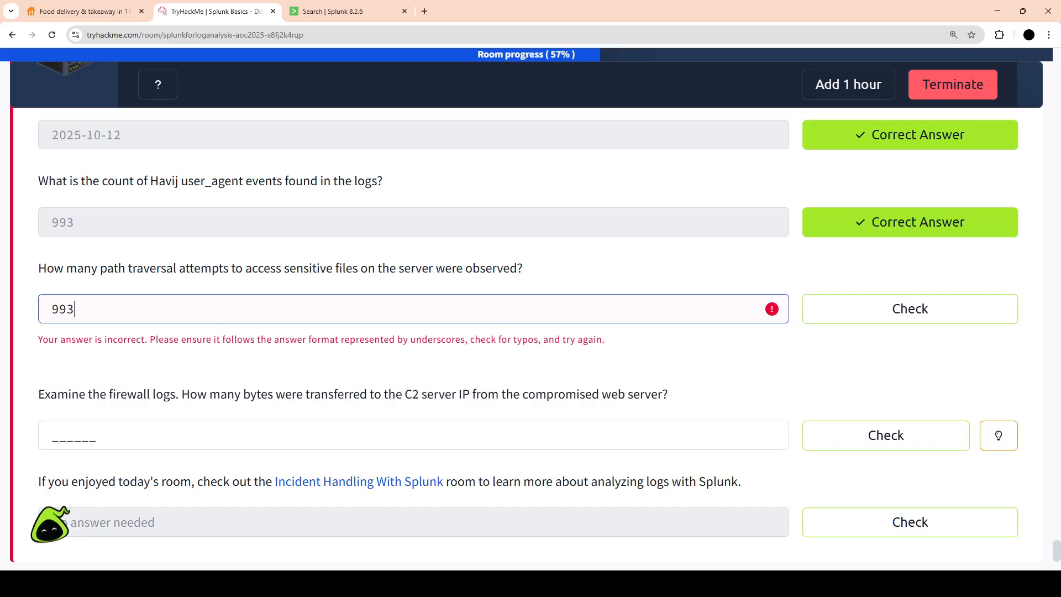
pyautogui.press('BackSpace')
pyautogui.press('BackSpace')
pyautogui.press('BackSpace')
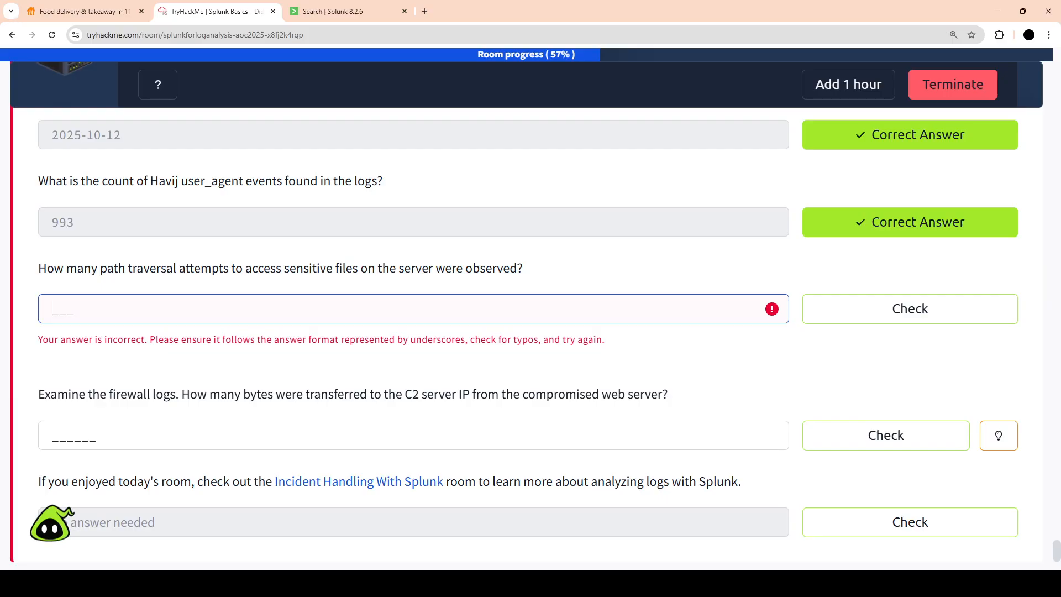
# Read the room's Tracing the Attack Chain section, covering the Reconnaissance (Footprinting) and Enumeration (Vulnerability Testing) queries
pyautogui.scroll(5, 528, 332)
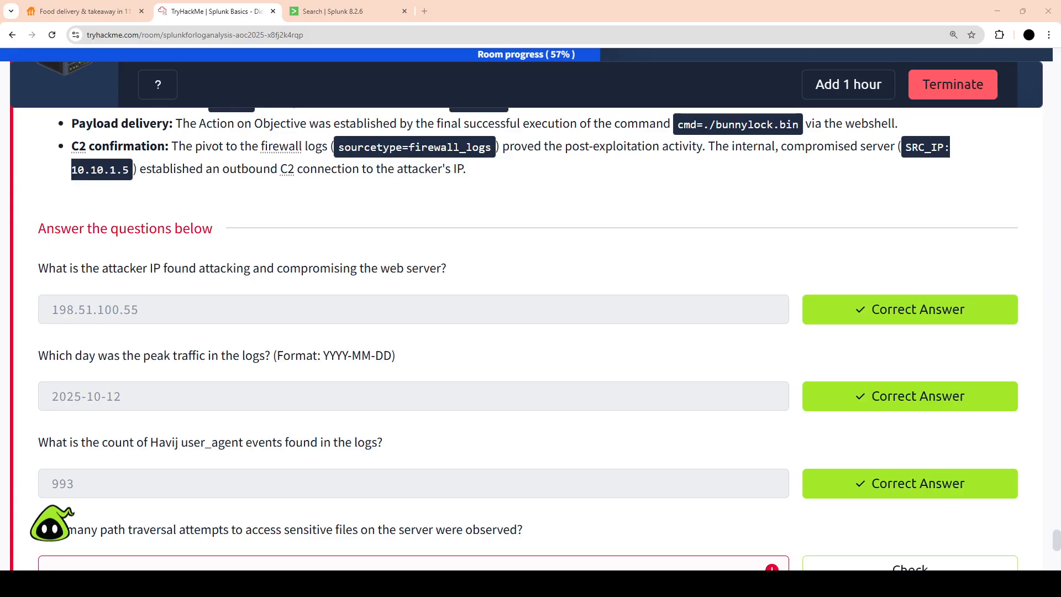
pyautogui.hotkey('alt', 'Tab')
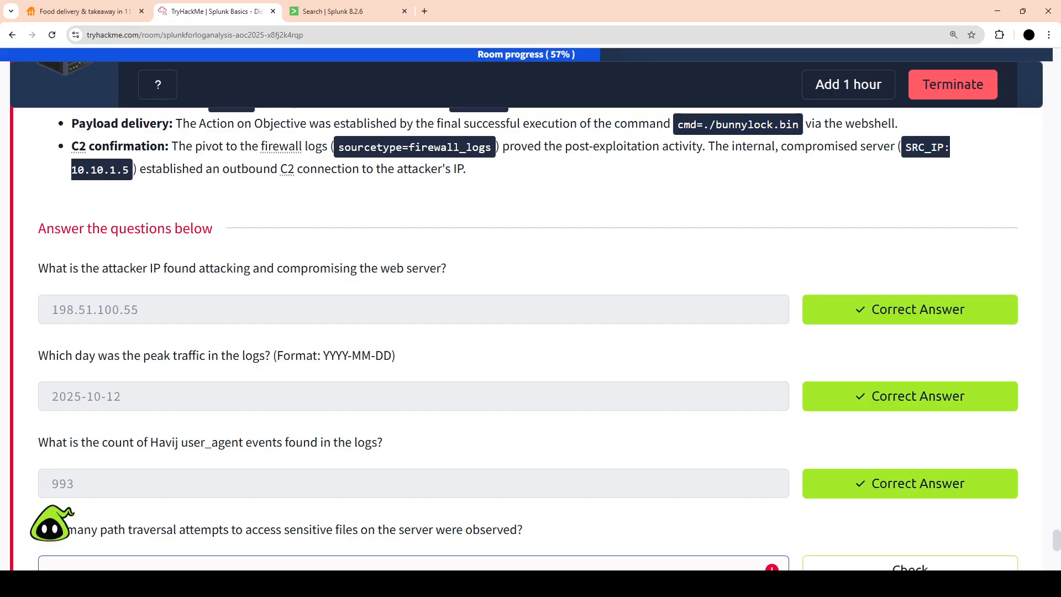
pyautogui.scroll(15, 530, 332)
pyautogui.scroll(10, 531, 332)
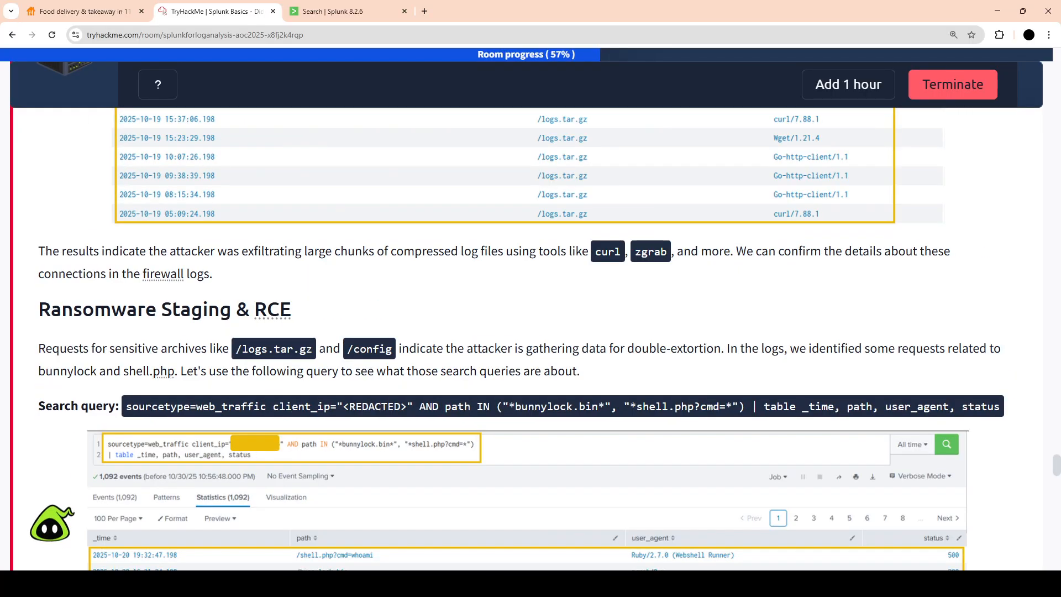
pyautogui.scroll(6, 531, 331)
pyautogui.scroll(8, 530, 333)
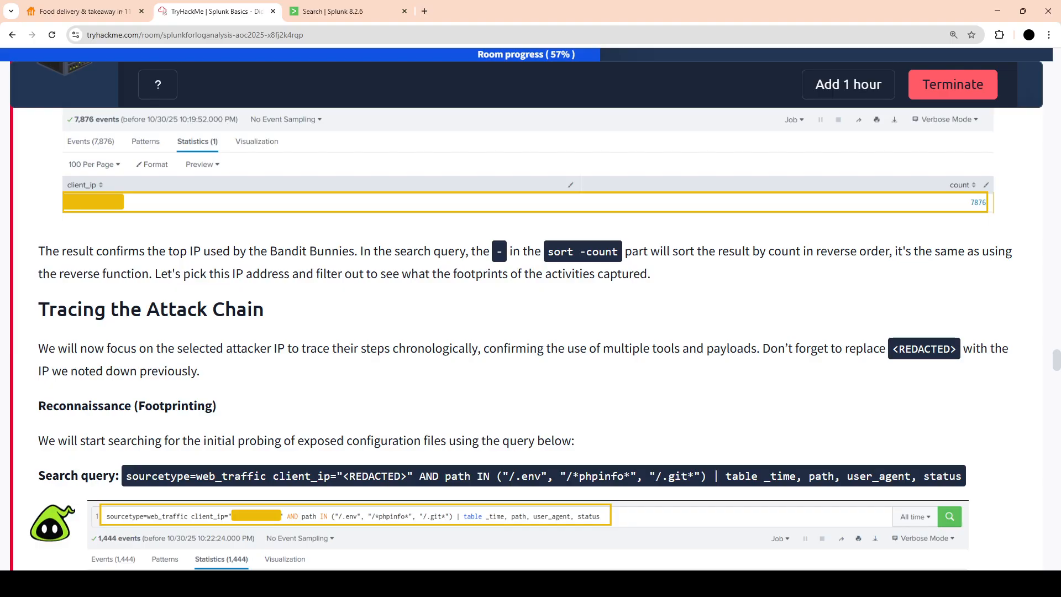
pyautogui.scroll(-10, 531, 332)
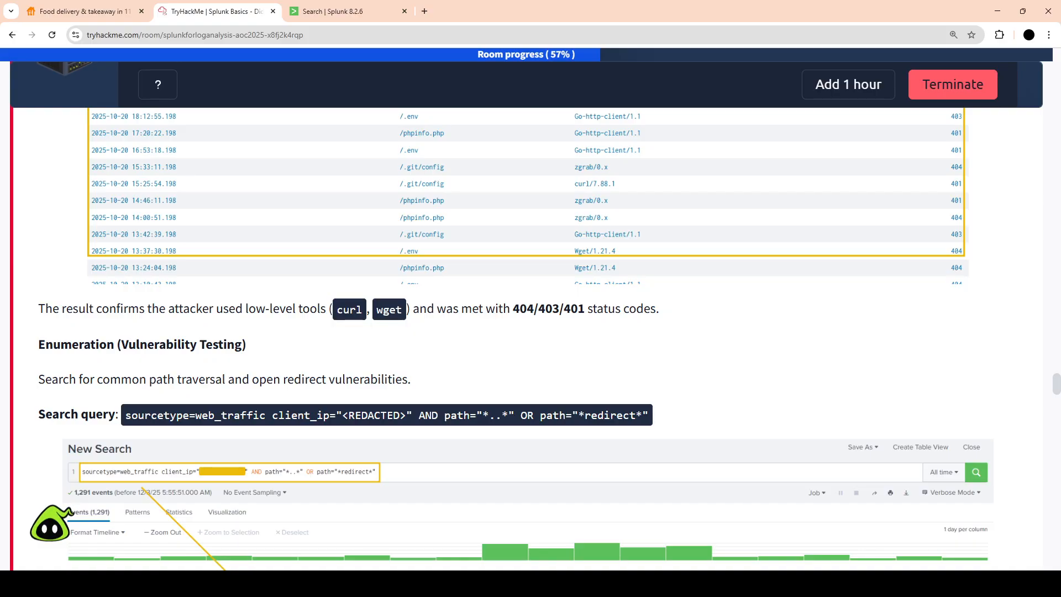
# Replace the Splunk query with sourcetype=web_traffic client_ip="<REDACTED>" AND path IN ("/.env", "/*phpinfo*", "/.git*") | table _time, path, user_agent, status
pyautogui.hotkey('ctrl', 'Tab')
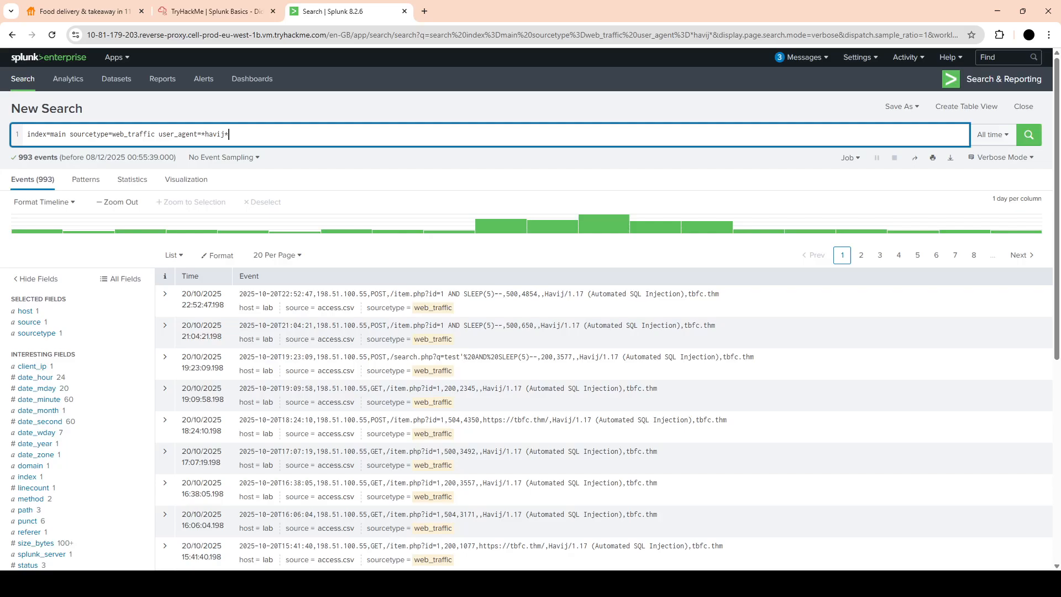
pyautogui.hotkey('ctrl', 'a')
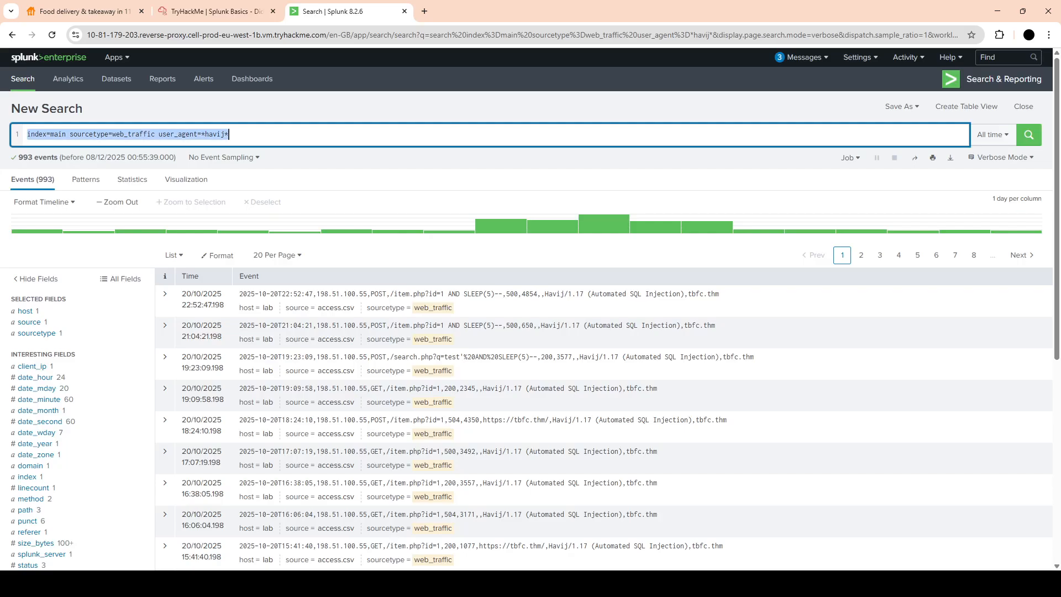
pyautogui.write('sourcetype=web_traffic client_ip="<REDACTED>" AND path IN ("/.env", "/*phpinfo*", "/.git*") | table _time, path, user_agent, status')
pyautogui.hotkey('ctrl', 'a')
pyautogui.hotkey('ctrl', 'c')
pyautogui.press('BackSpace')
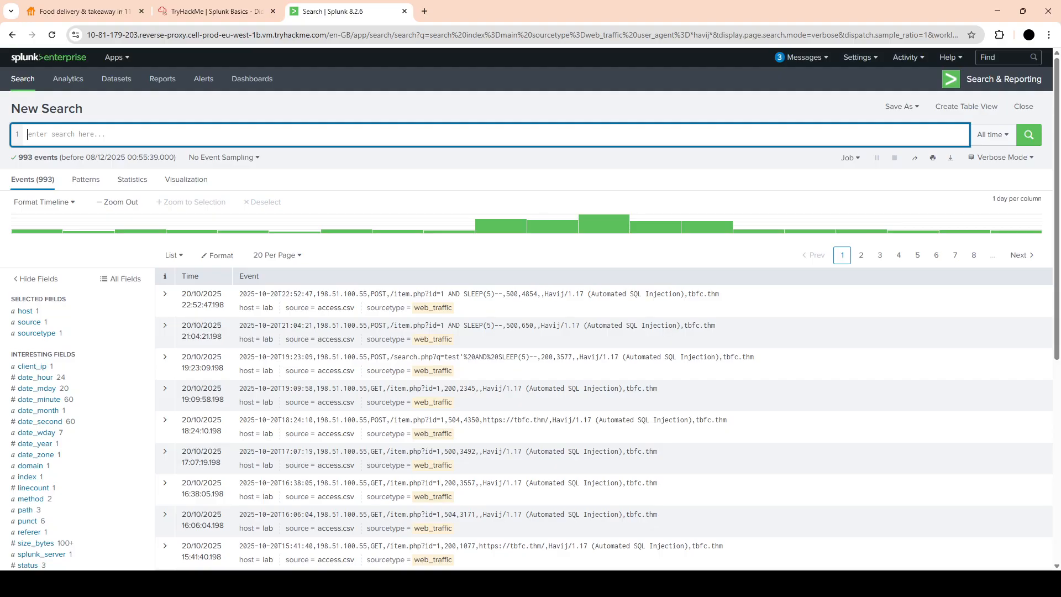
pyautogui.hotkey('ctrl', 'v')
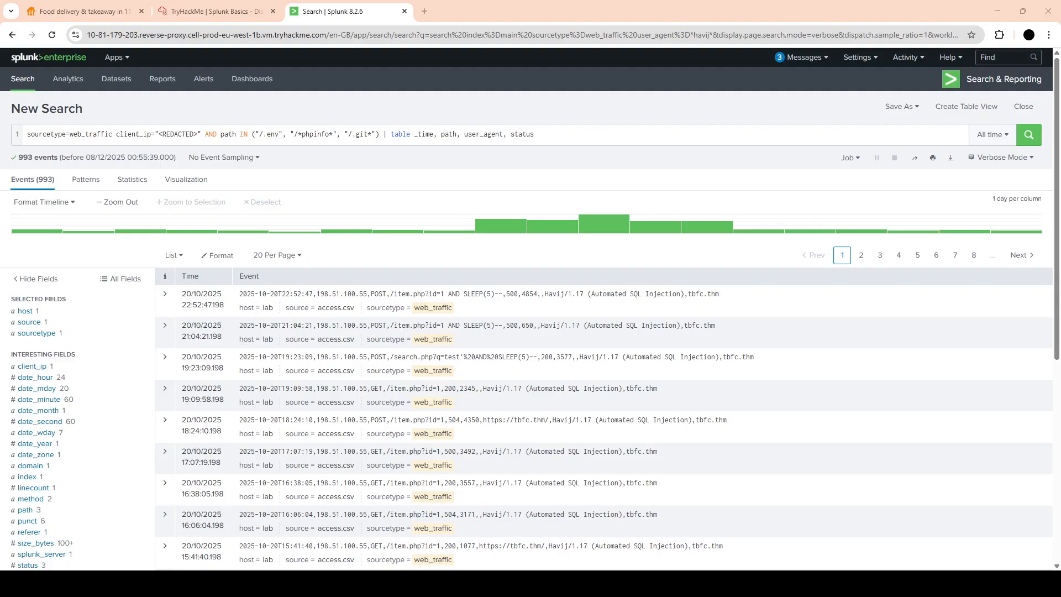
pyautogui.click(27, 134)
pyautogui.write('e')
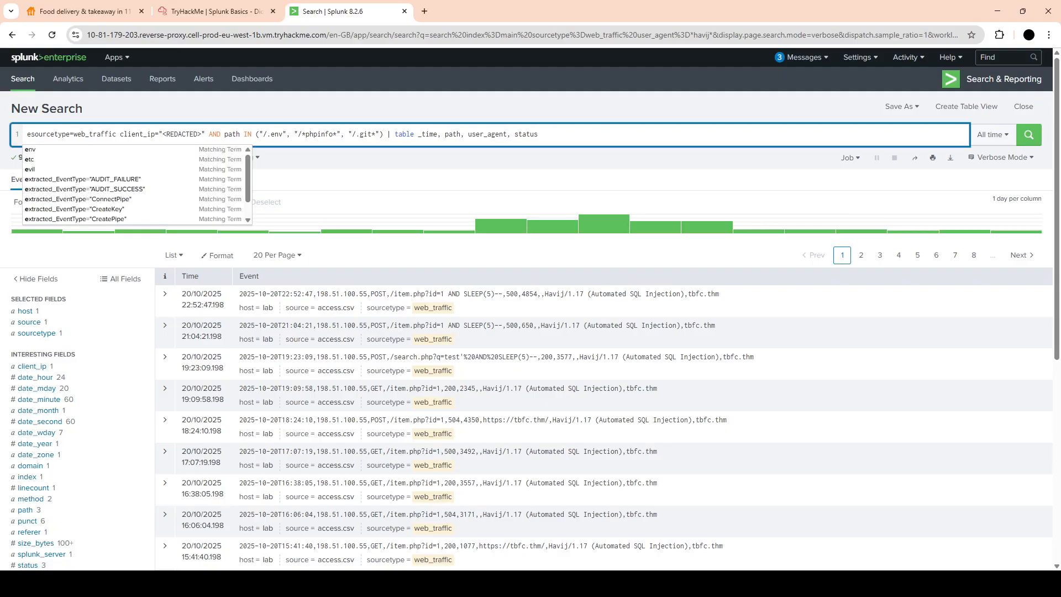
pyautogui.press('BackSpace')
# Set client_ip to 198.51.100.55 in the reconnaissance query for /.env, /*phpinfo* and /.git* paths and run it
pyautogui.hotkey('ctrl', 'pageup')
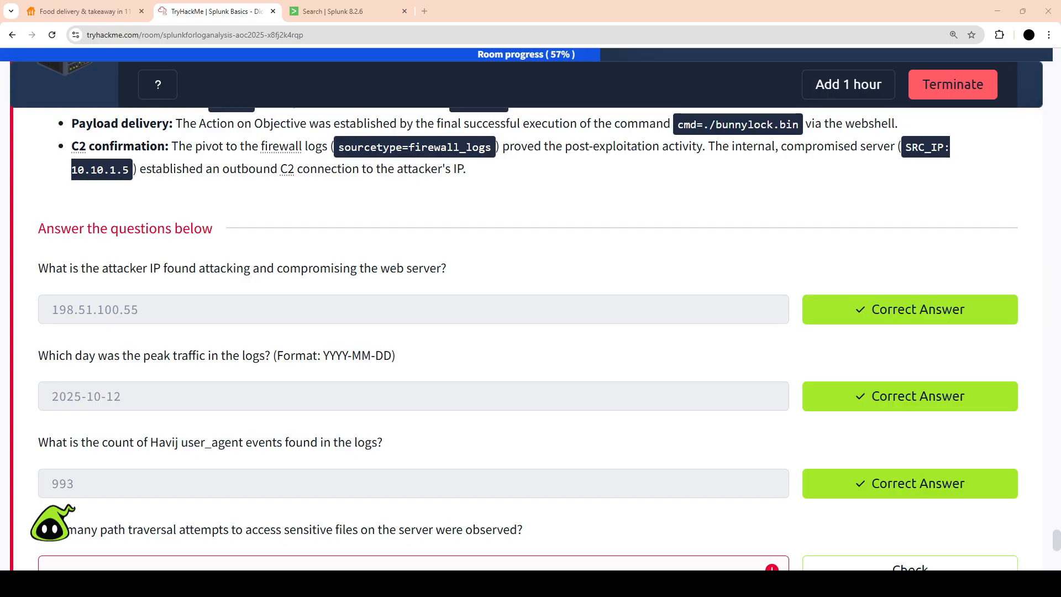
pyautogui.hotkey('ctrl', 'Tab')
pyautogui.hotkey('ctrl', 'a')
pyautogui.hotkey('ctrl', 'v')
pyautogui.press('Return')
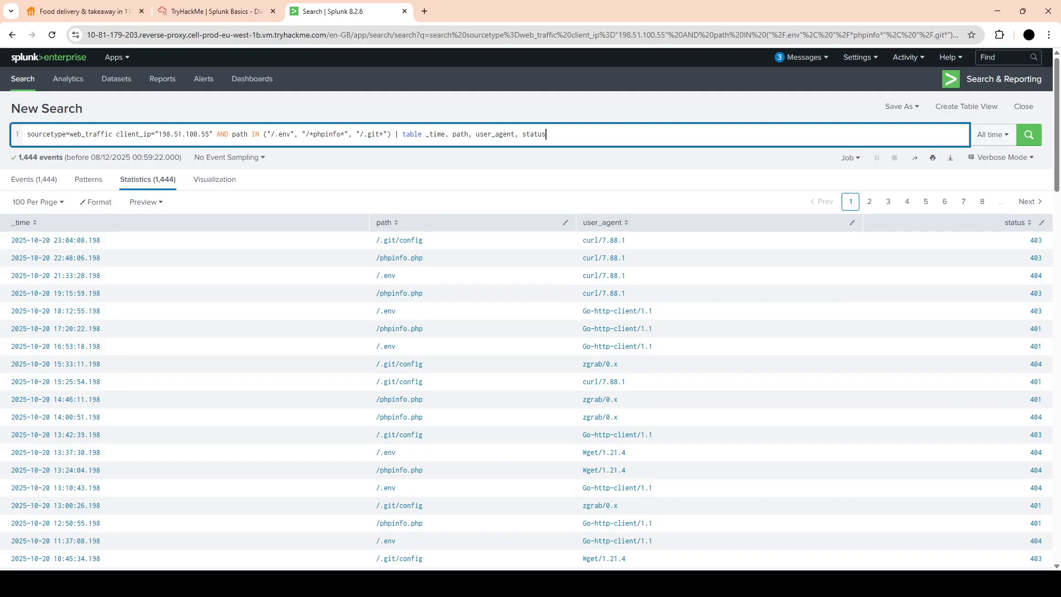
# Read the room's Enumeration (Vulnerability Testing) section for its path traversal and open redirect search queries
pyautogui.hotkey('ctrl', 'shift', 'Tab')
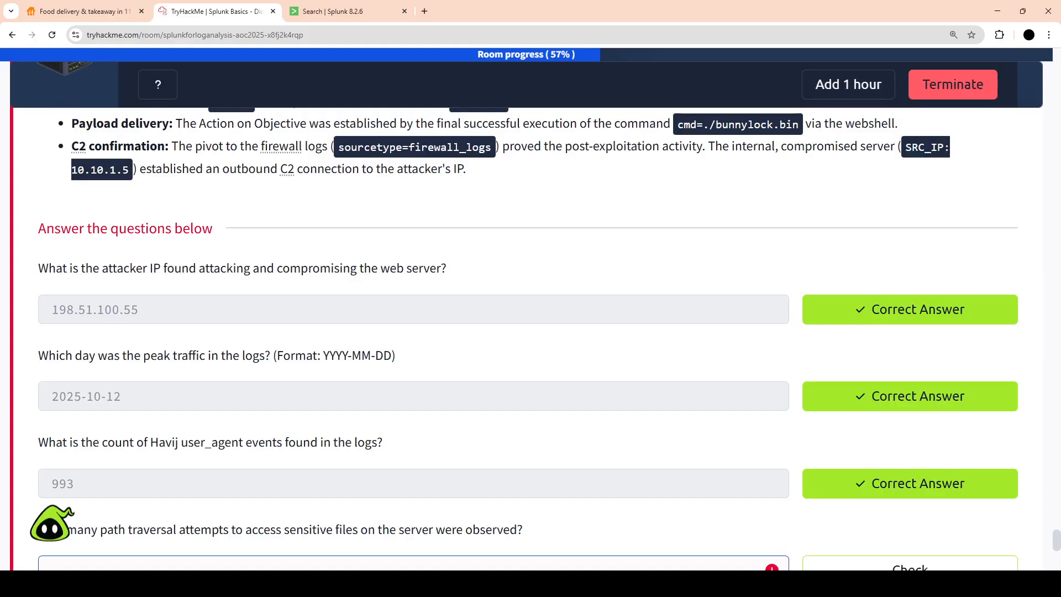
pyautogui.scroll(20, 531, 331)
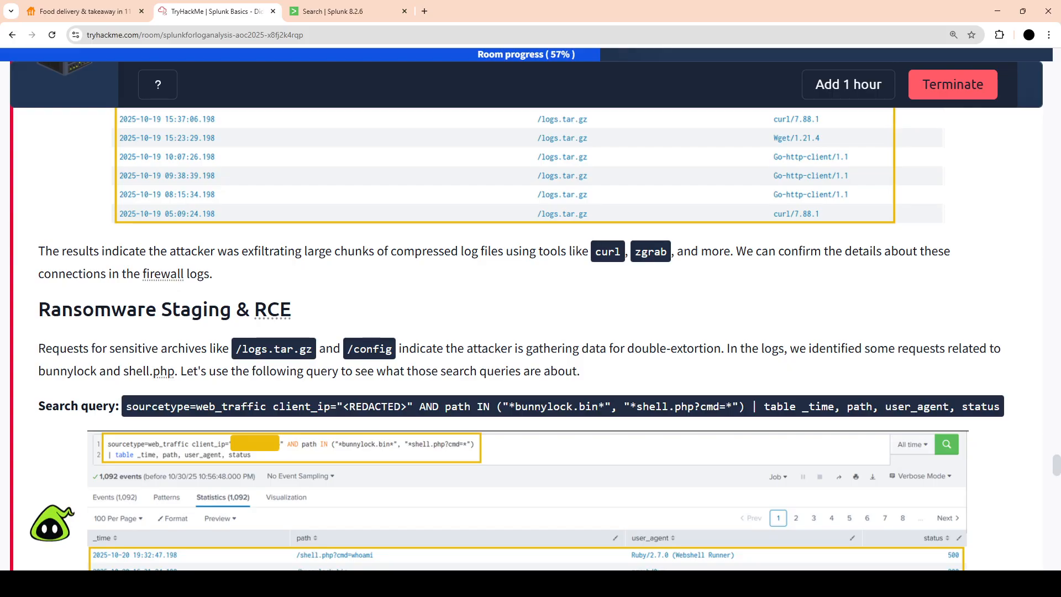
pyautogui.scroll(5, 531, 332)
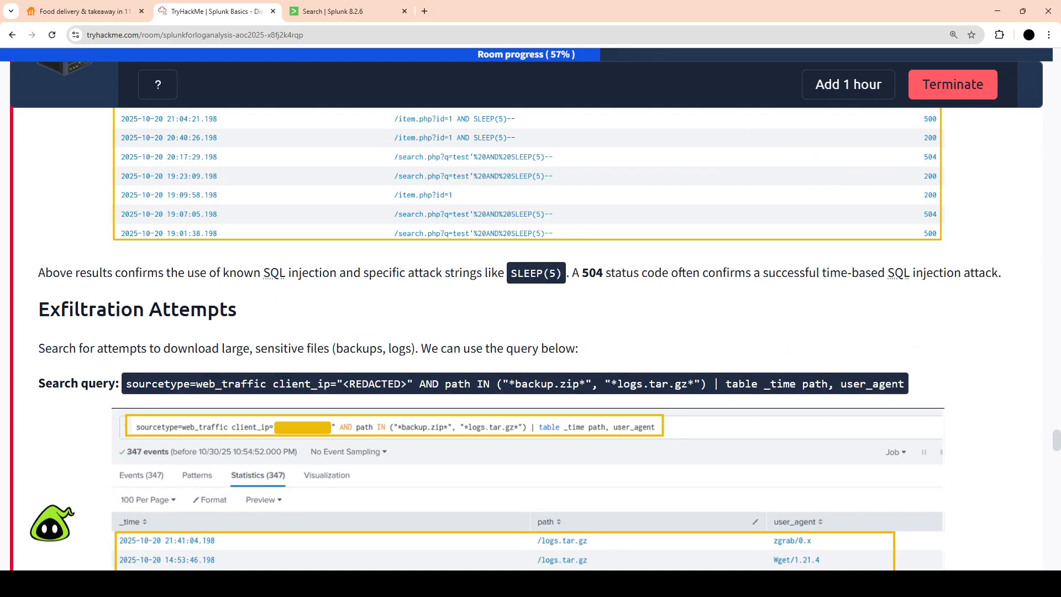
pyautogui.scroll(10, 530, 332)
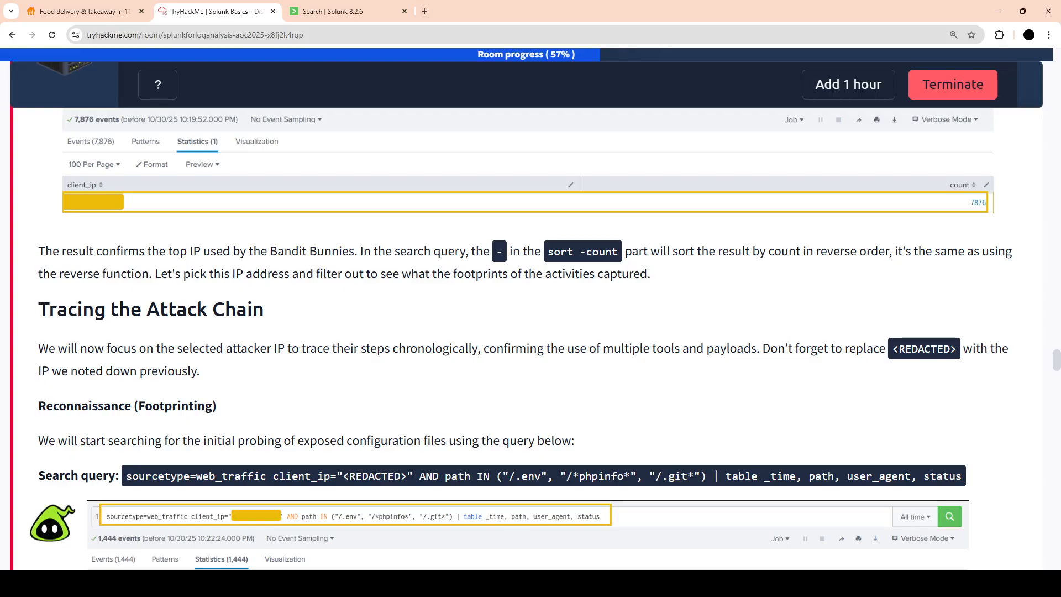
pyautogui.scroll(-7, 530, 332)
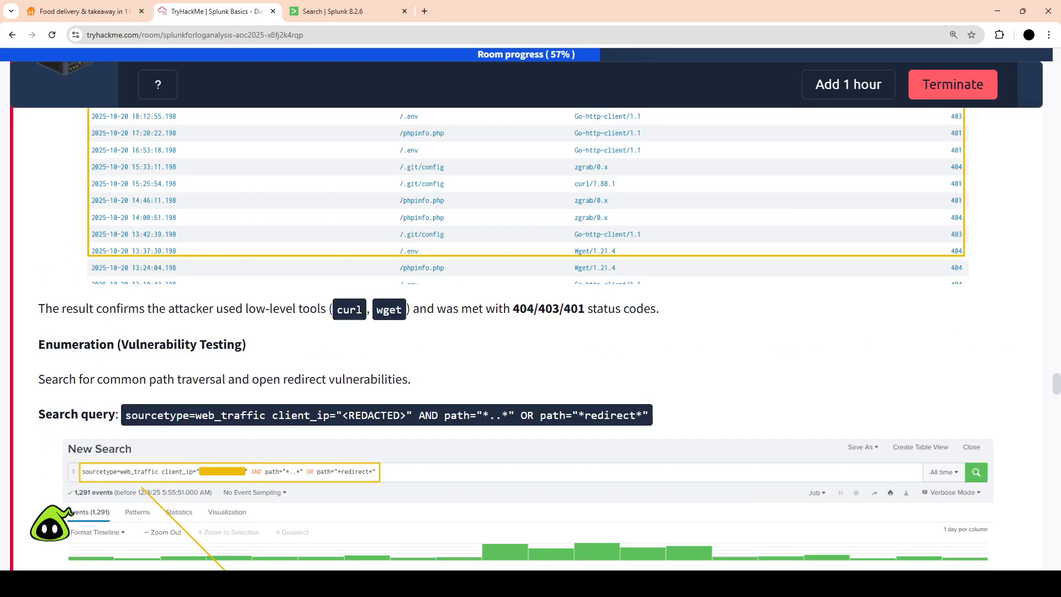
pyautogui.scroll(7, 530, 332)
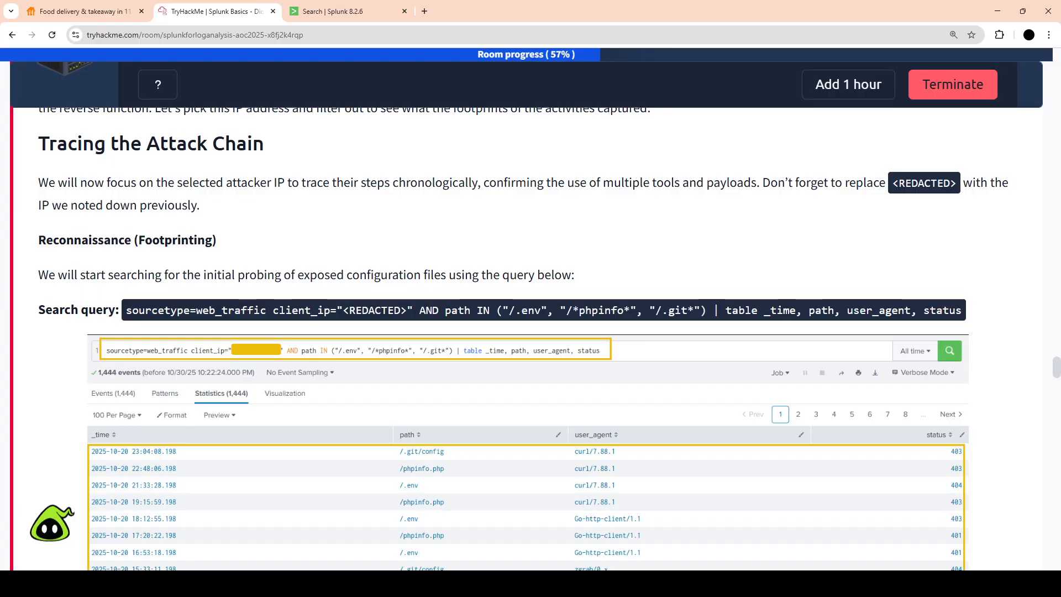
pyautogui.scroll(-7, 530, 332)
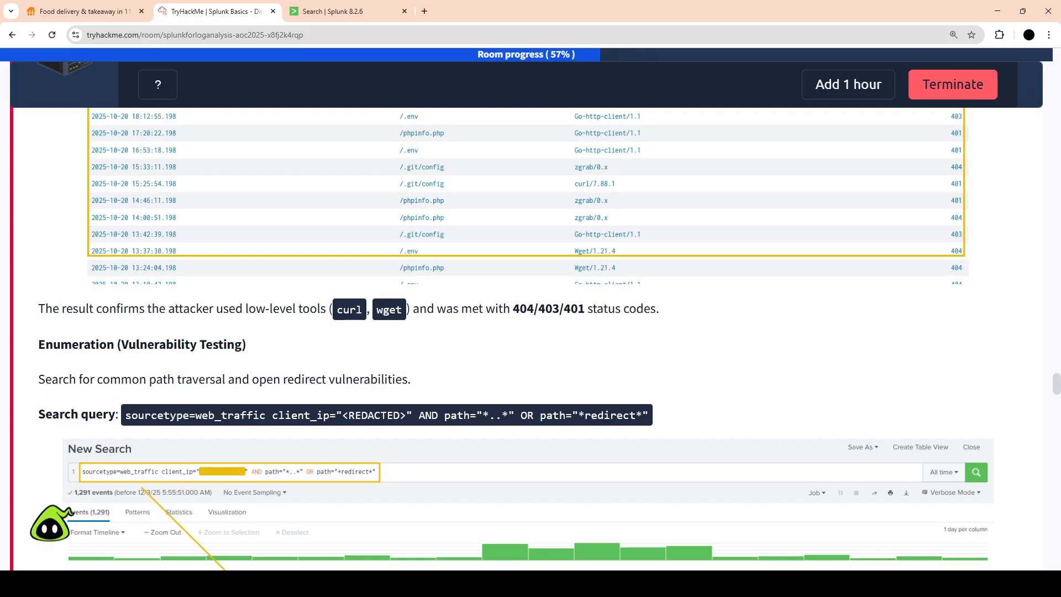
pyautogui.scroll(-10, 530, 332)
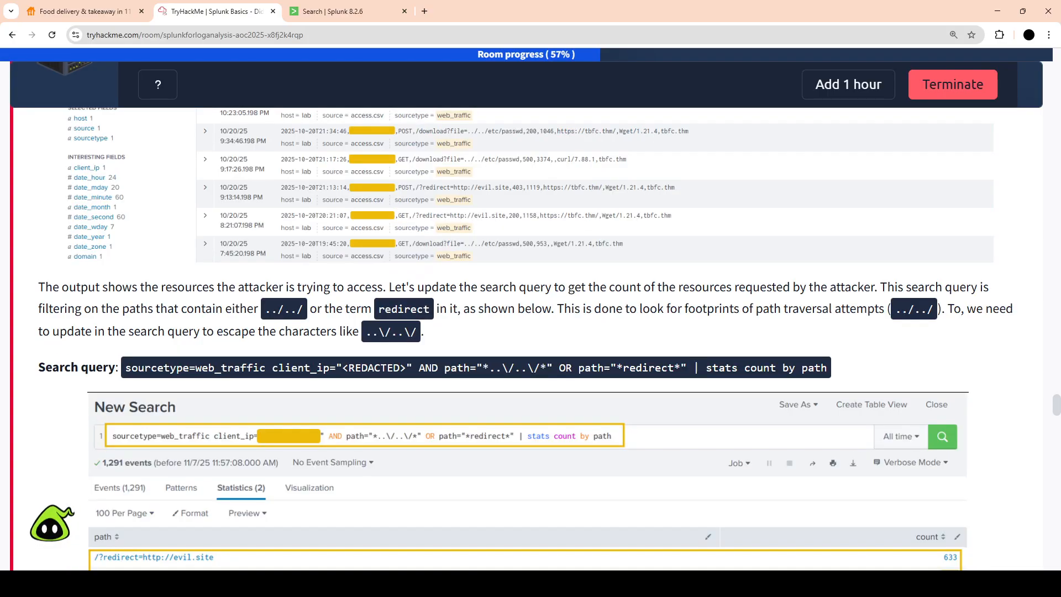
pyautogui.scroll(7, 531, 332)
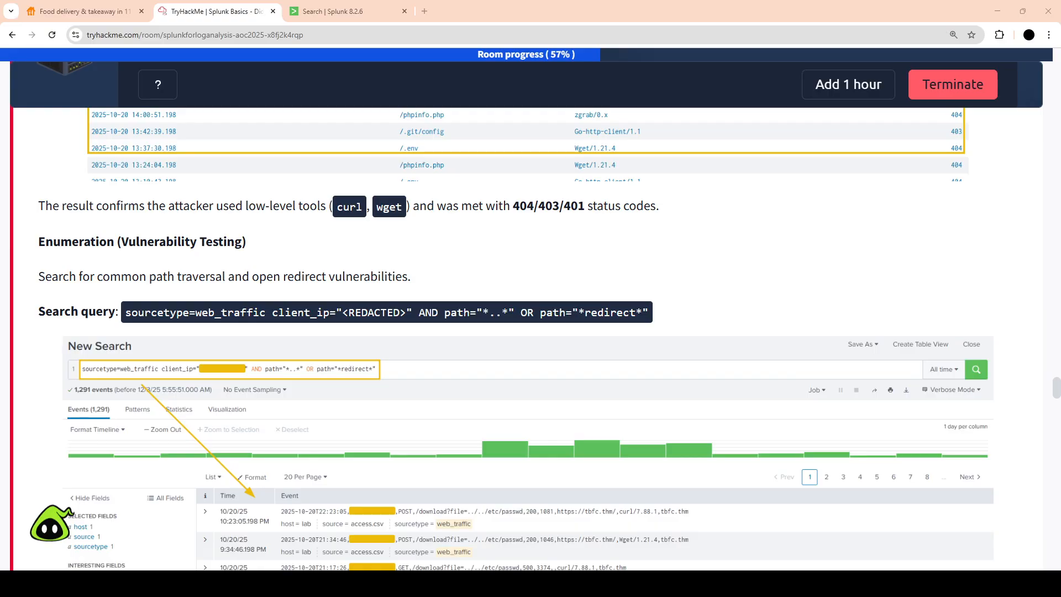
pyautogui.press('Tab')
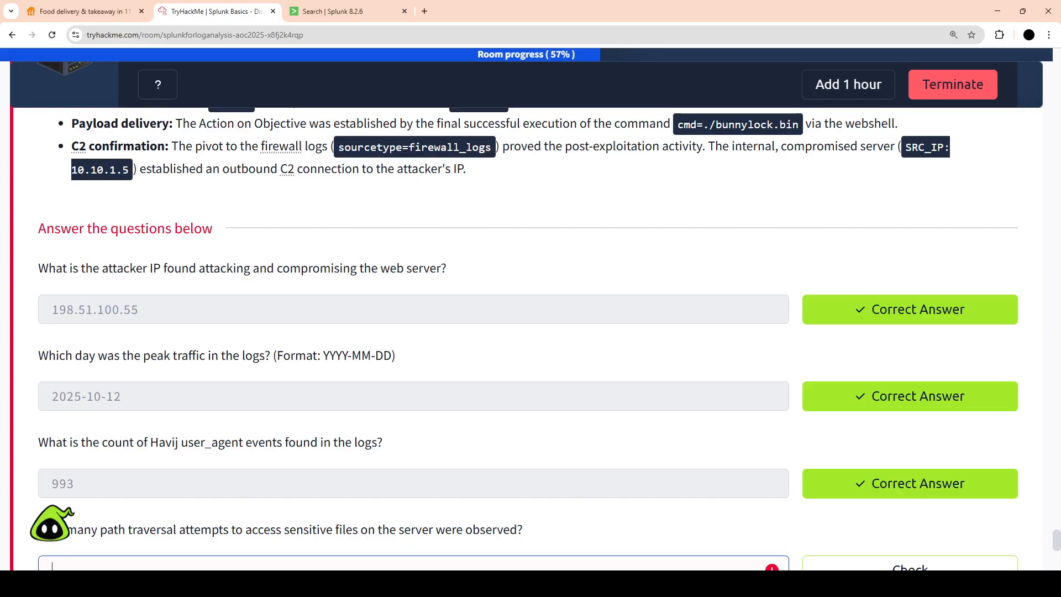
# Run the Splunk query sourcetype=web_traffic client_ip="198.51.100.55" AND path="*..*" OR path="*redirect*"
pyautogui.hotkey('ctrl', 'Tab')
pyautogui.hotkey('ctrl', 'a')
pyautogui.write('sourcetype=web_traffic client_ip="198.51.100.55" AND path="*..*" OR path="*redirect*"')
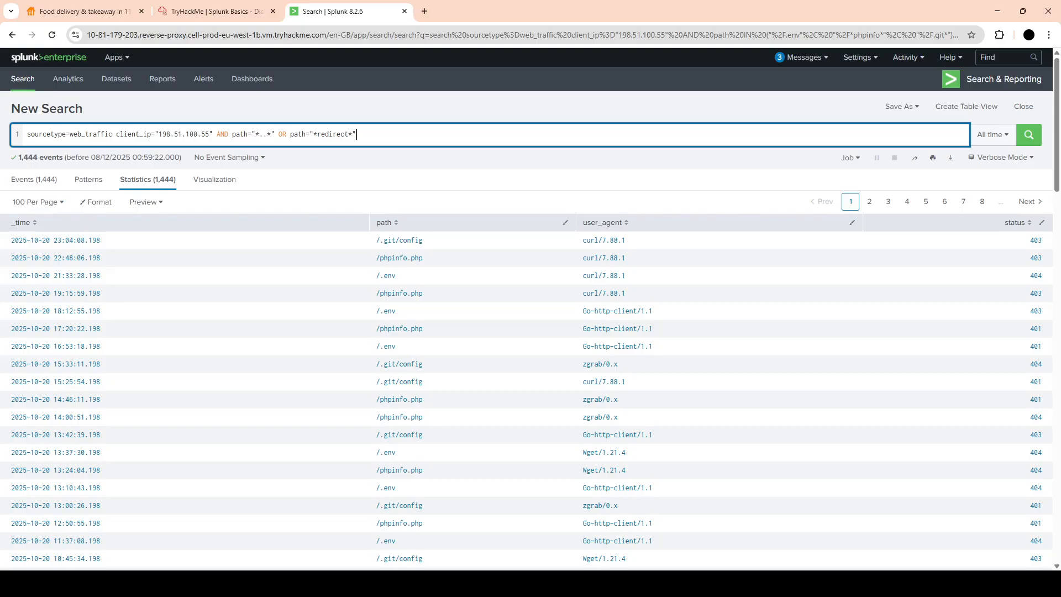
pyautogui.press('Return')
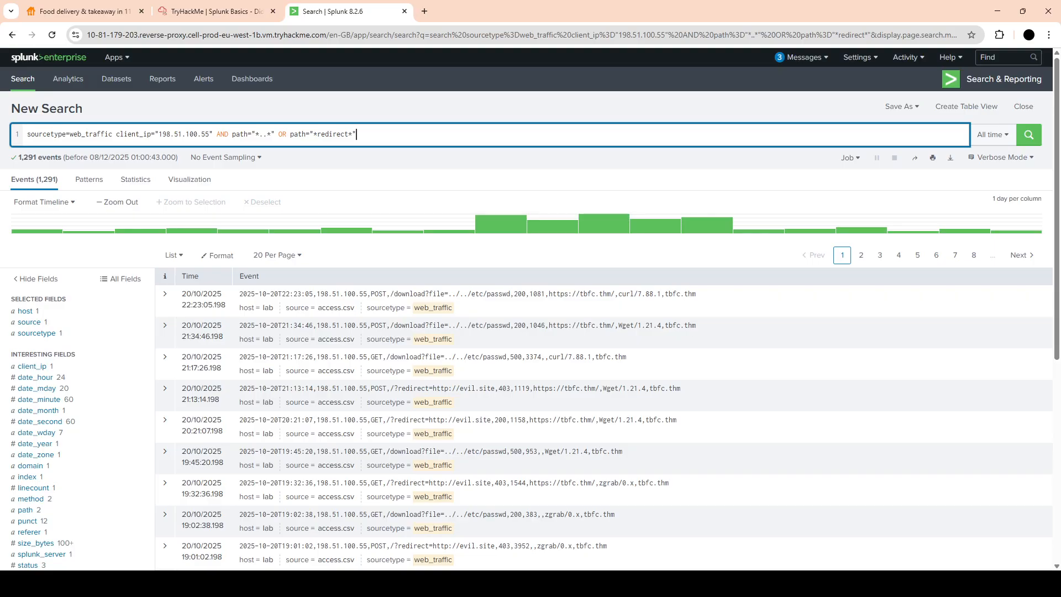
# Try 129 as the room's answer for the number of path traversal attempts
pyautogui.hotkey('ctrl', 'shift', 'Tab')
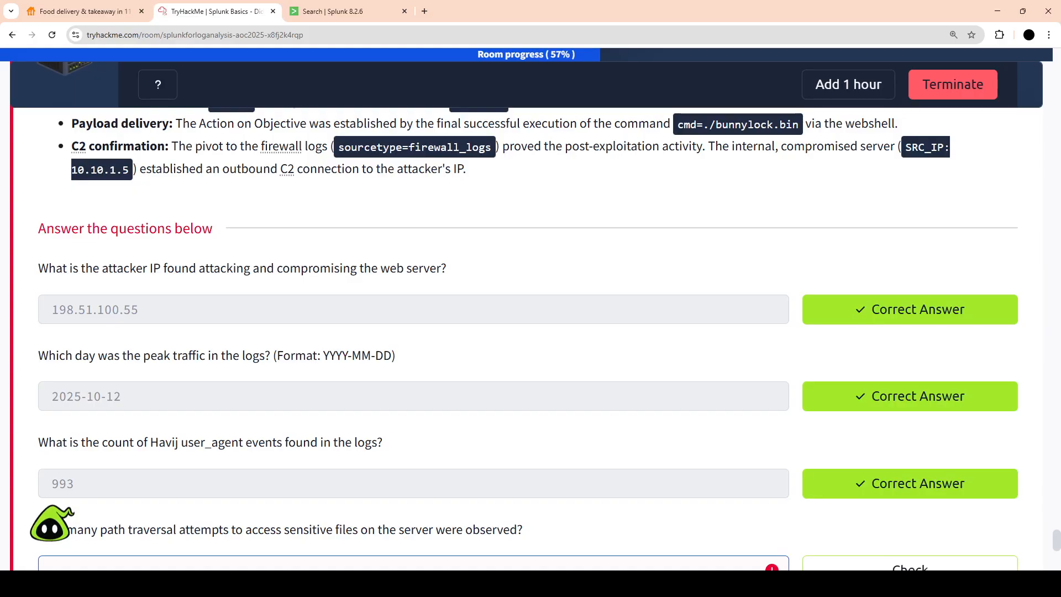
pyautogui.scroll(-5, 531, 309)
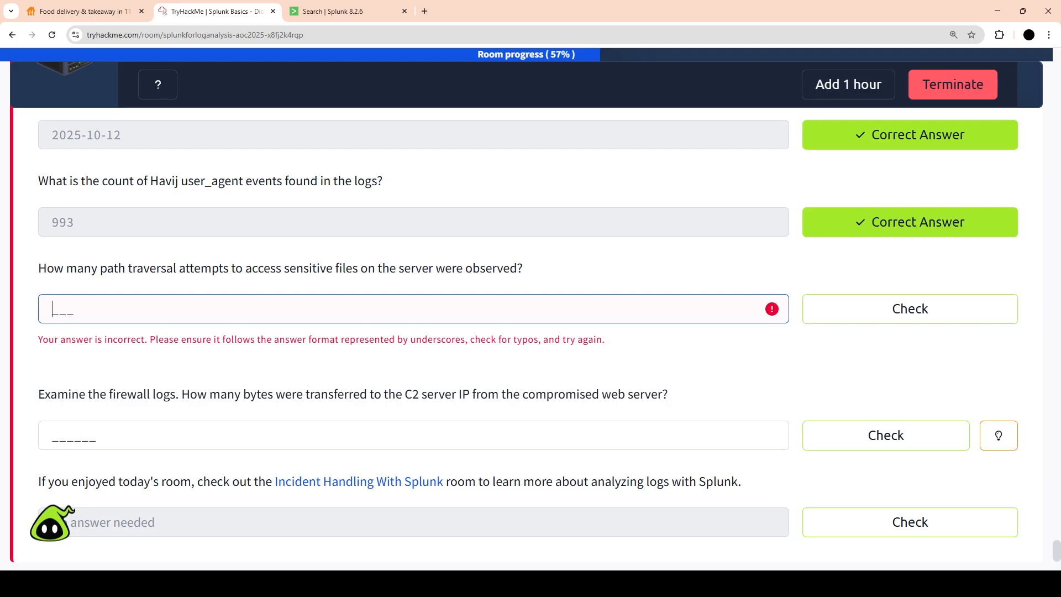
pyautogui.write('129')
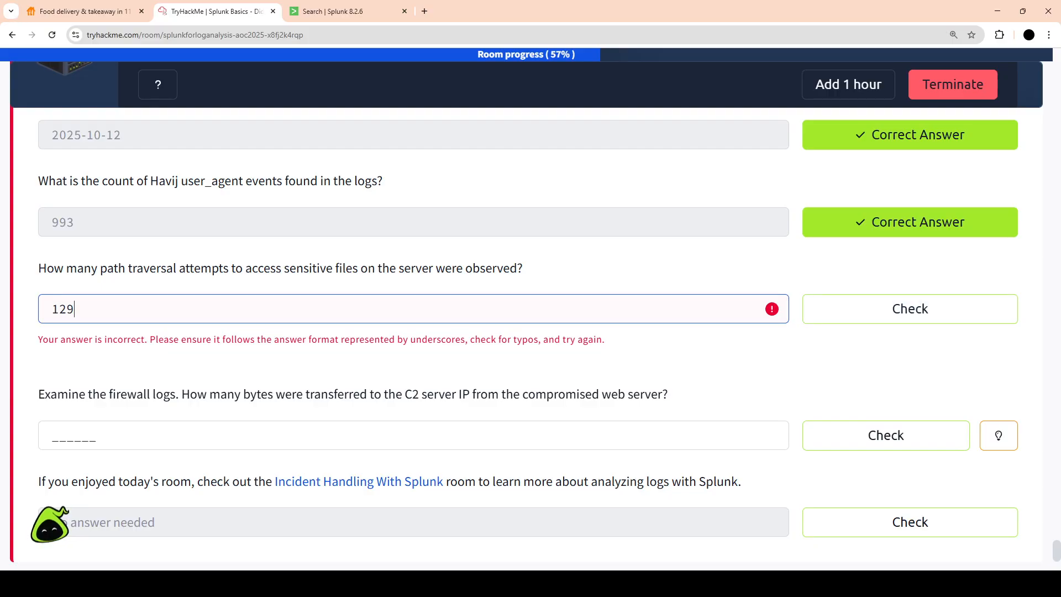
# Reread the room's attack chain sections, focusing on the Enumeration query that counts path traversal and redirect requests by path
pyautogui.scroll(15, 530, 308)
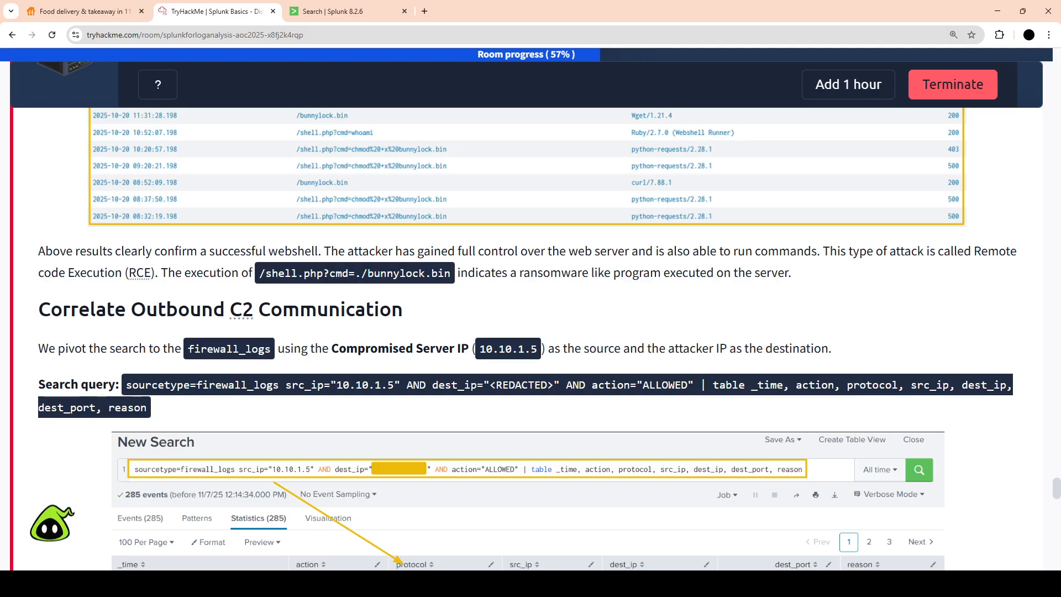
pyautogui.scroll(-15, 530, 309)
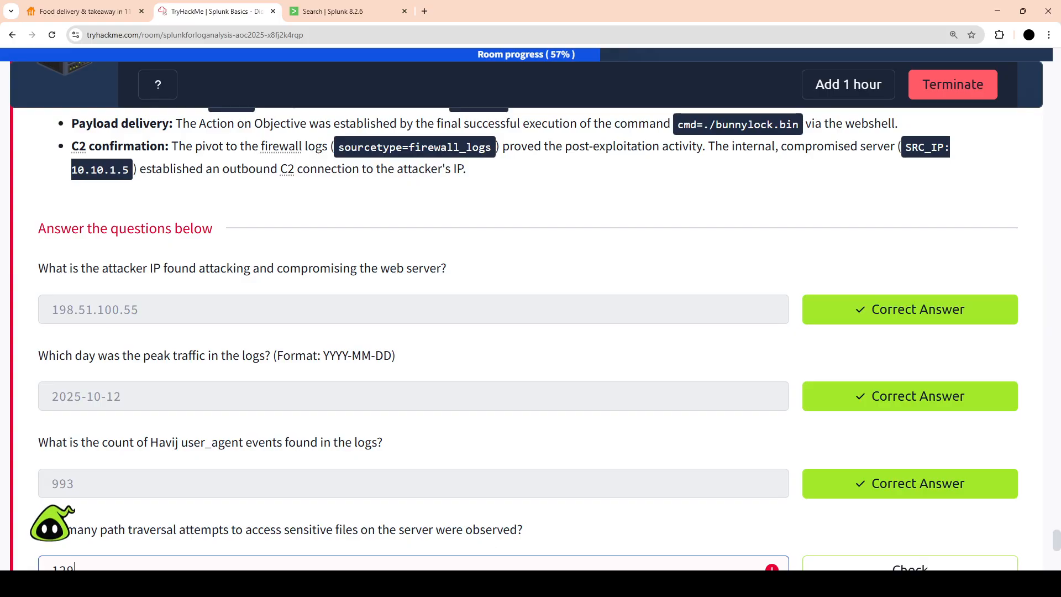
pyautogui.scroll(-5, 531, 309)
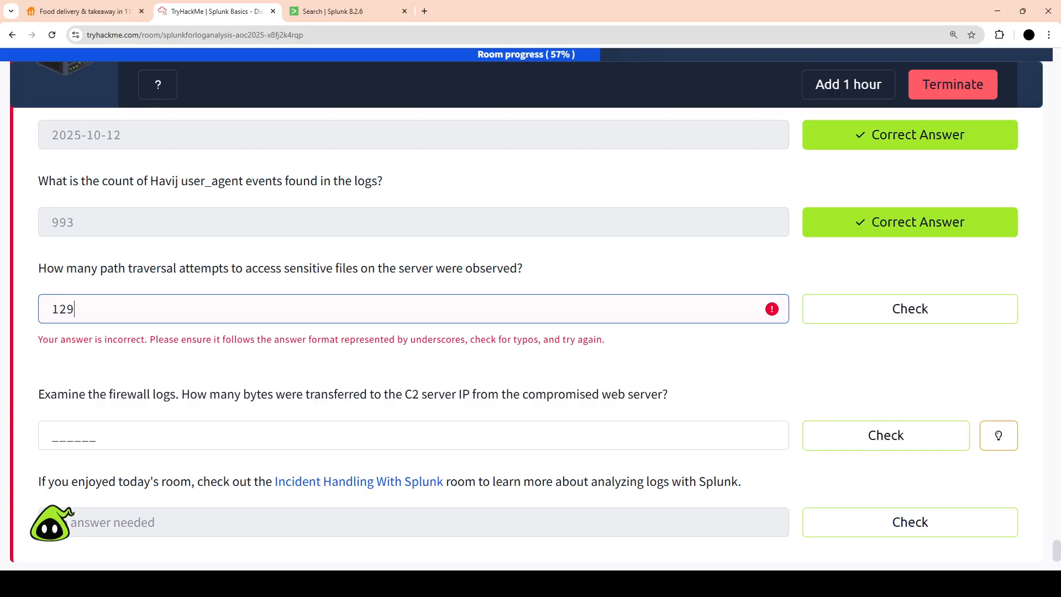
pyautogui.scroll(10, 530, 309)
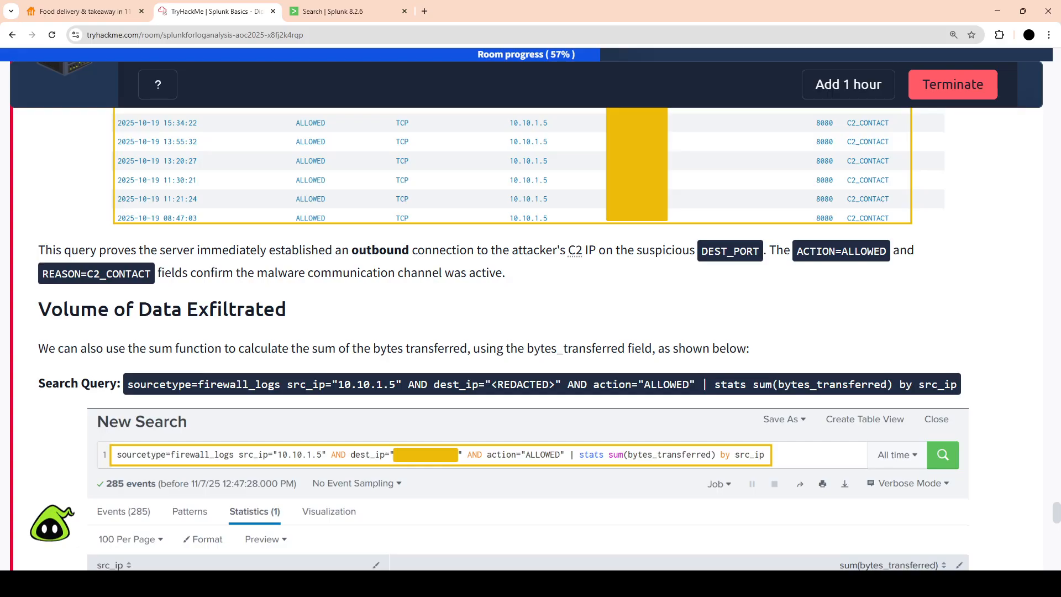
pyautogui.scroll(10, 531, 309)
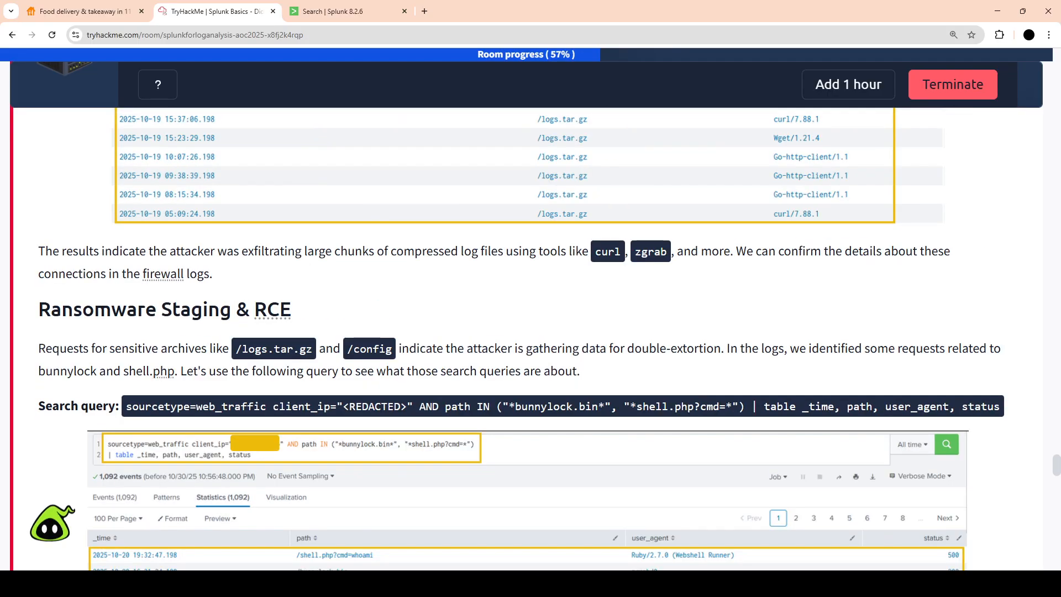
pyautogui.scroll(6, 530, 309)
pyautogui.scroll(10, 531, 310)
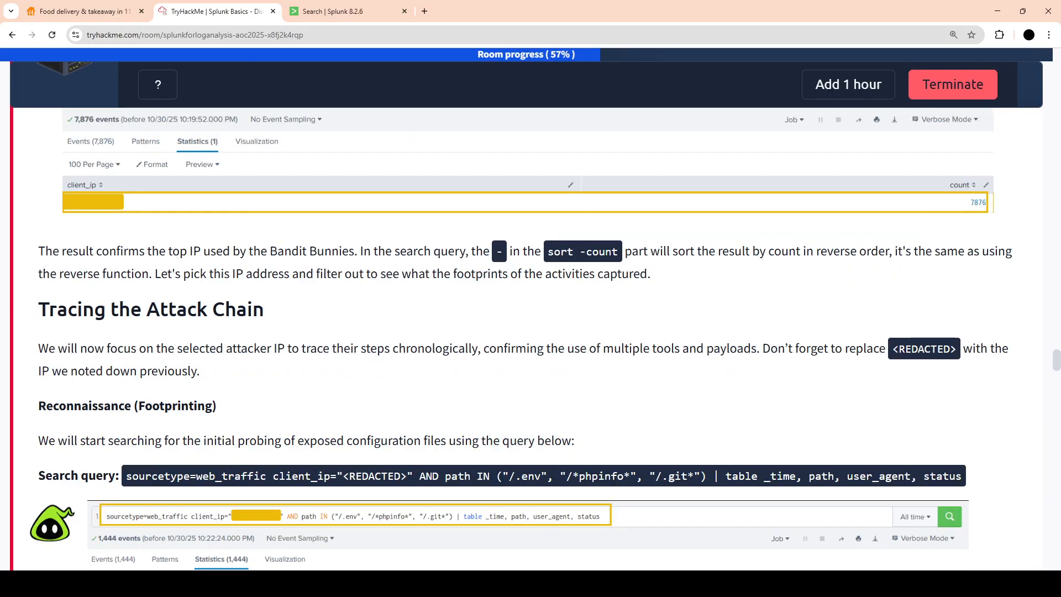
pyautogui.scroll(-10, 530, 310)
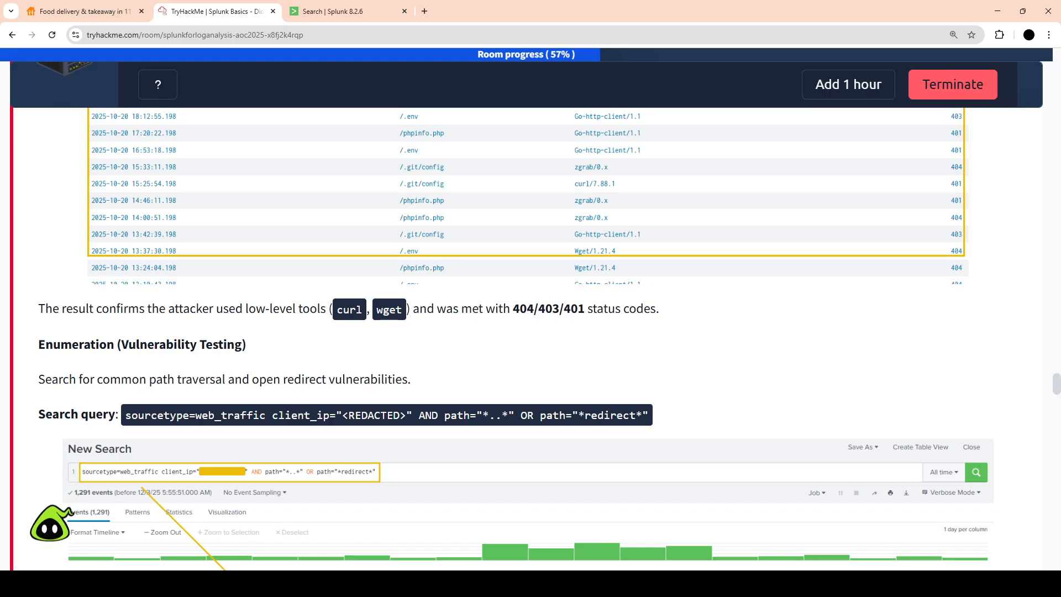
pyautogui.scroll(-10, 531, 309)
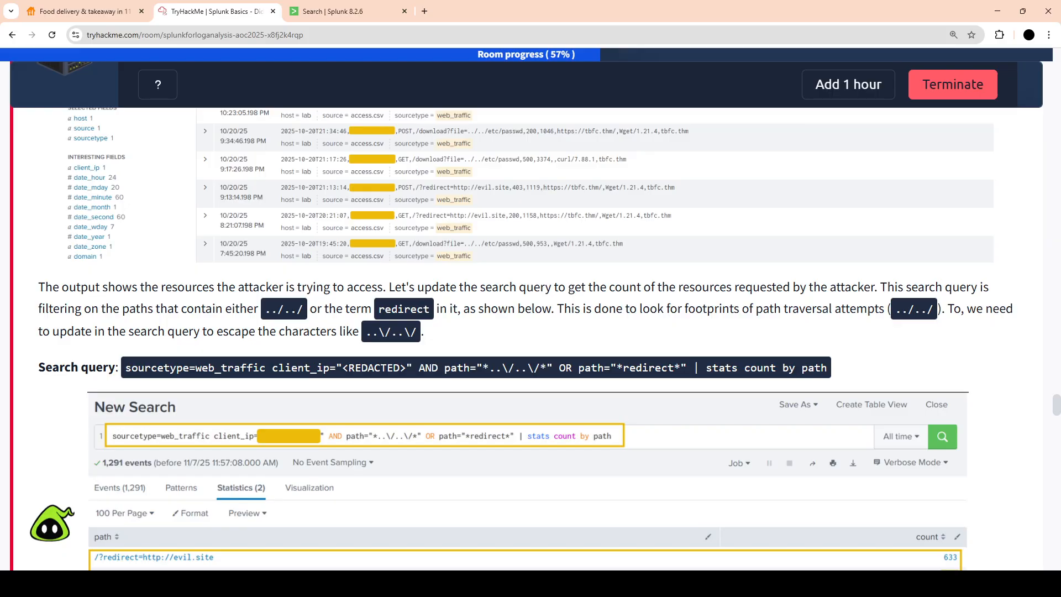
pyautogui.scroll(-5, 531, 331)
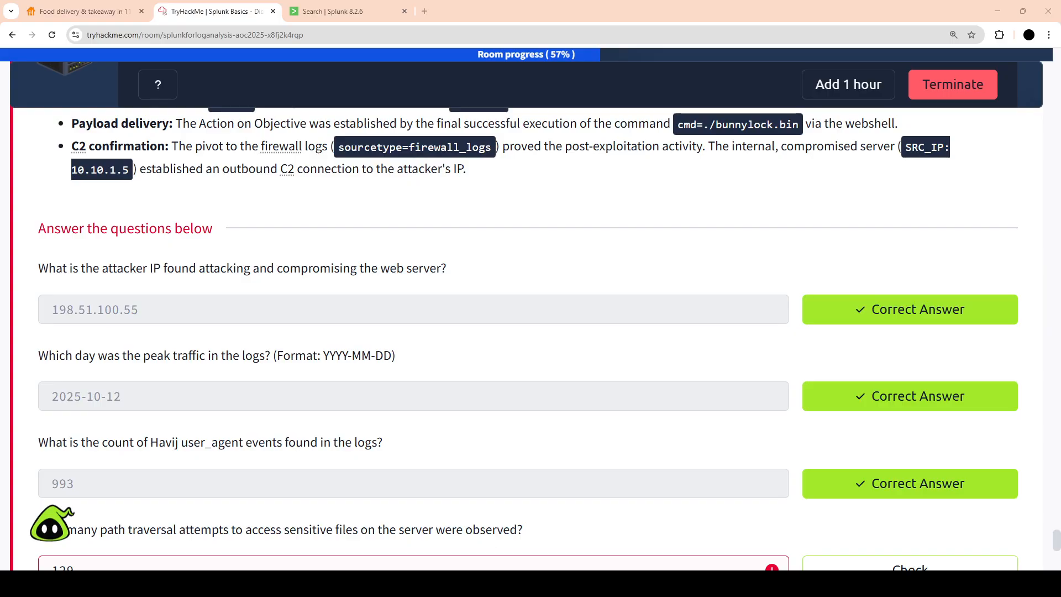
# Run the Splunk query sourcetype=web_traffic client_ip="198.51.100.55" AND path="*..\/..\/*" OR path="*redirect*" | stats count by path
pyautogui.hotkey('alt', 'Tab')
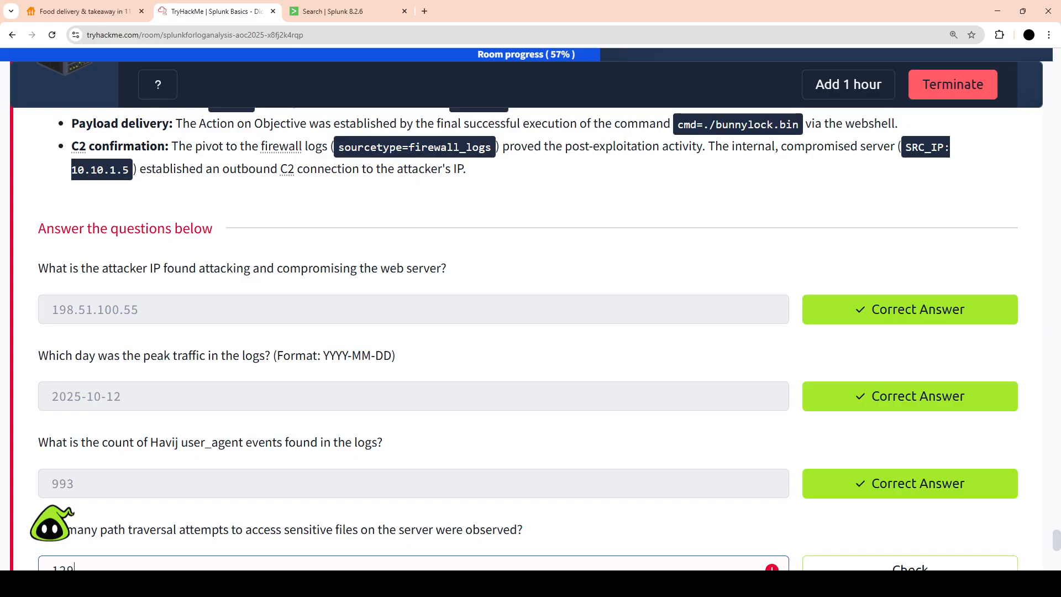
pyautogui.hotkey('ctrl', 'Tab')
pyautogui.hotkey('ctrl', 'a')
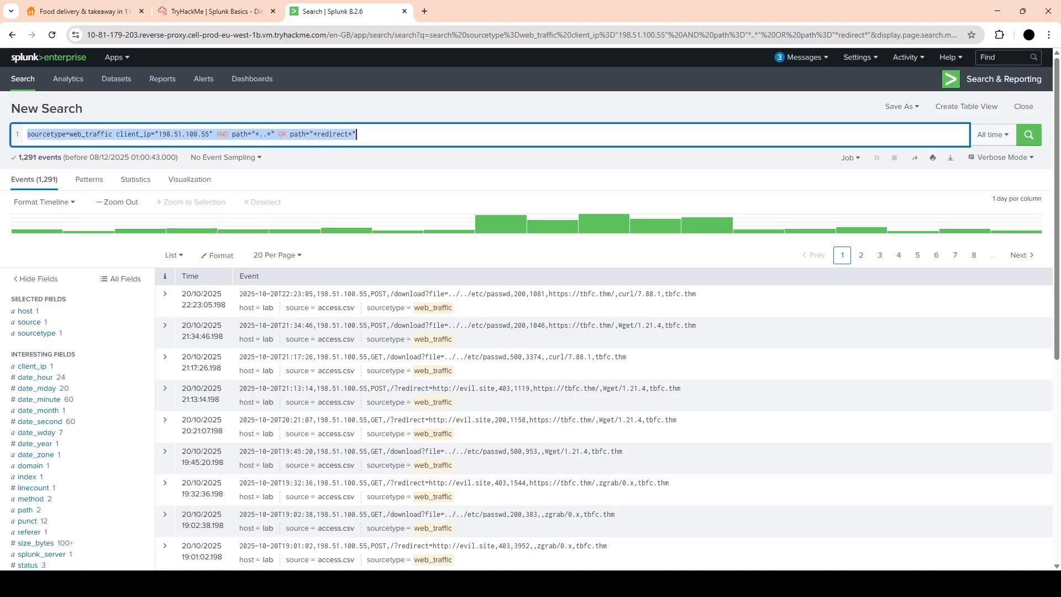
pyautogui.hotkey('ctrl', 'v')
pyautogui.press('Return')
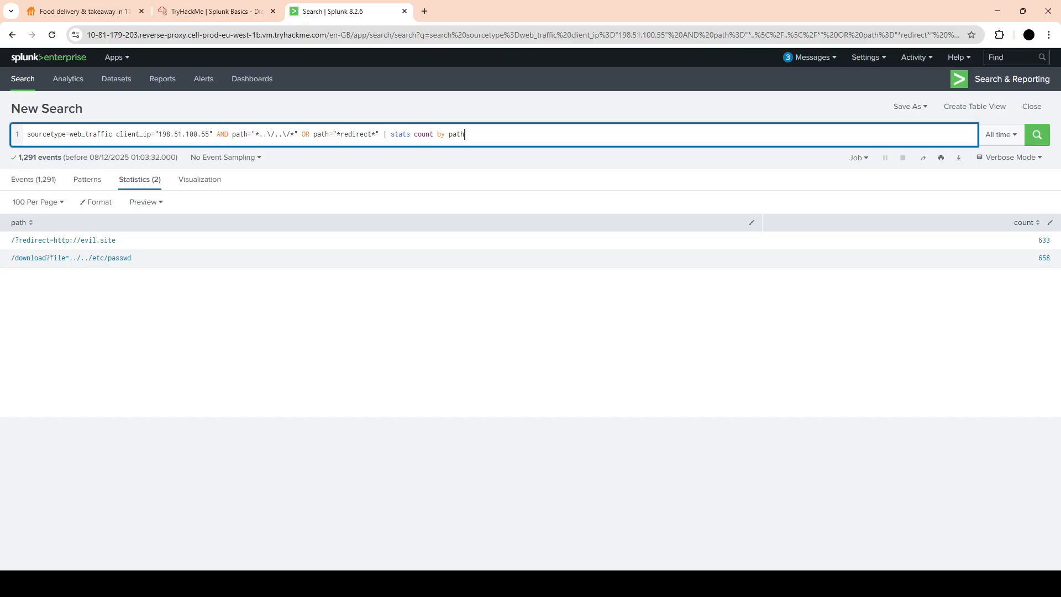
pyautogui.hotkey('alt', 'Tab')
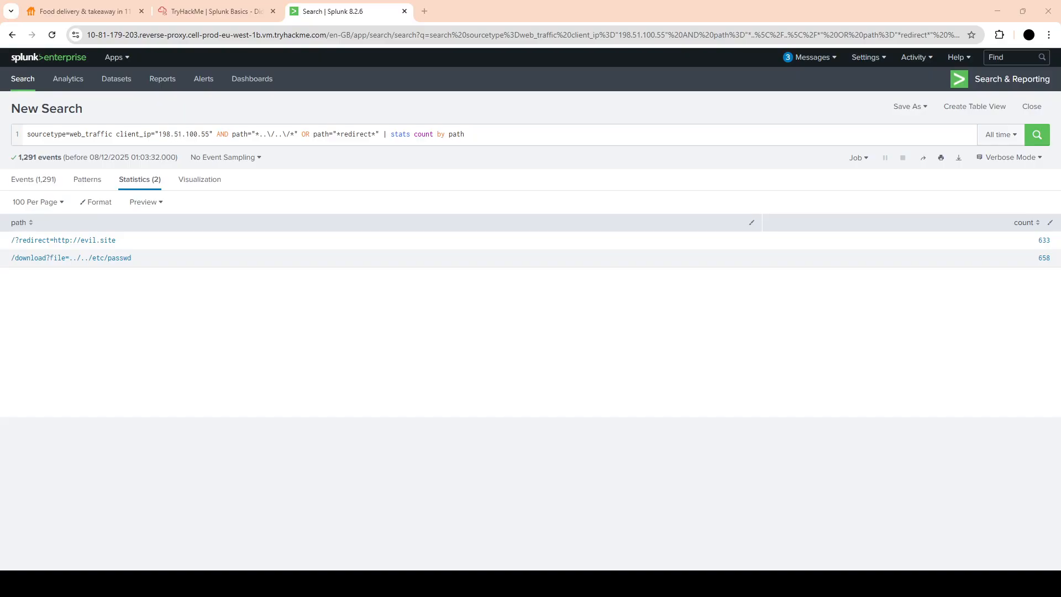
pyautogui.click(465, 135)
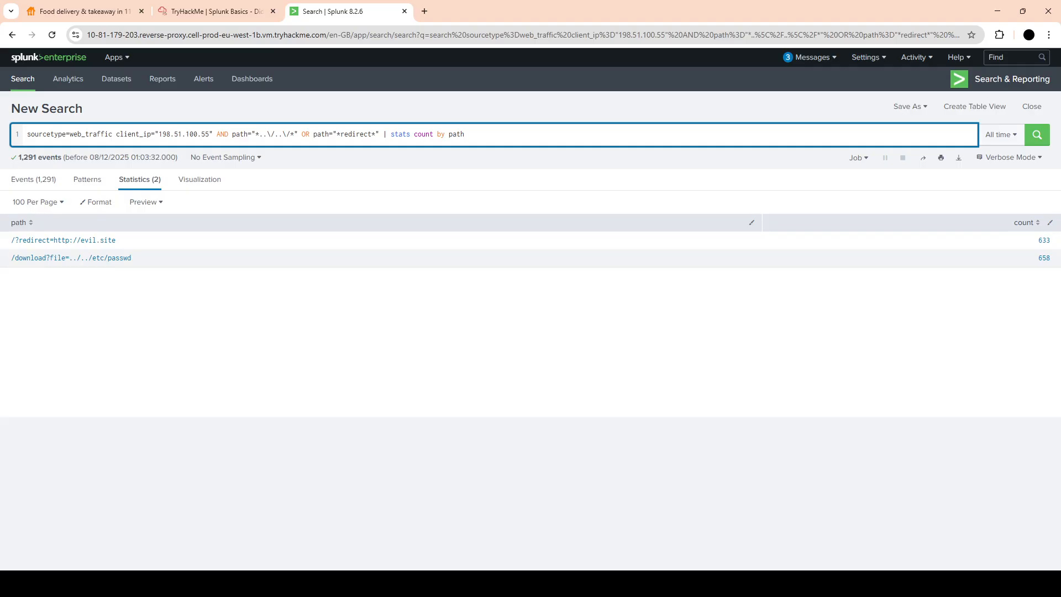
# Submit 658 as the room's answer for the number of path traversal attempts to access sensitive files
pyautogui.hotkey('ctrl', 'shift', 'Tab')
pyautogui.scroll(-5, 531, 332)
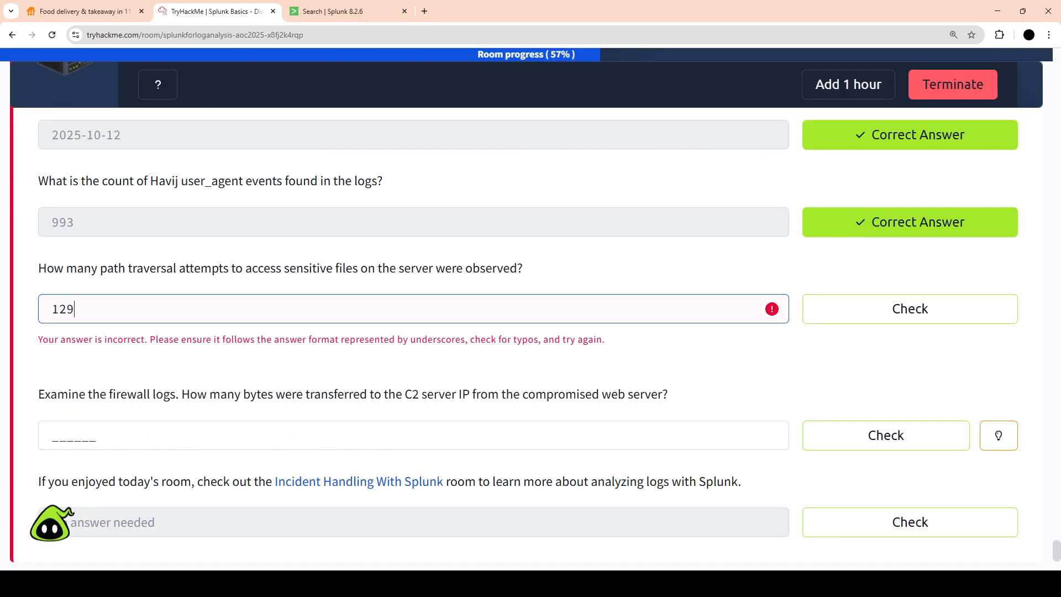
pyautogui.hotkey('ctrl', 'a')
pyautogui.write('658')
pyautogui.press('Return')
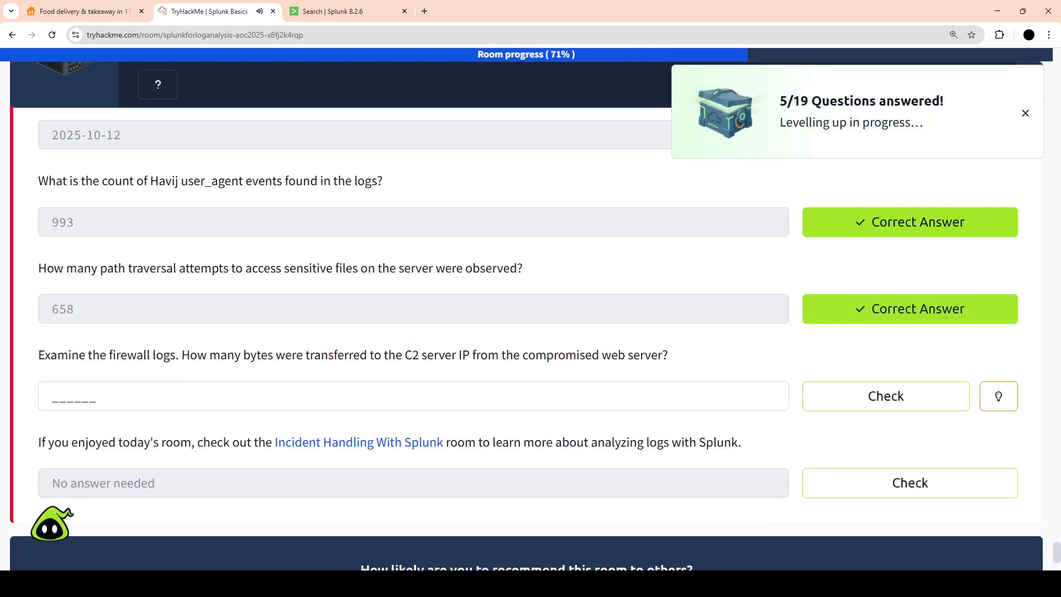
# Review the room's Correlate Outbound C2 Communication section and the question on bytes transferred to the C2 server
pyautogui.hotkey('ctrl', 'Tab')
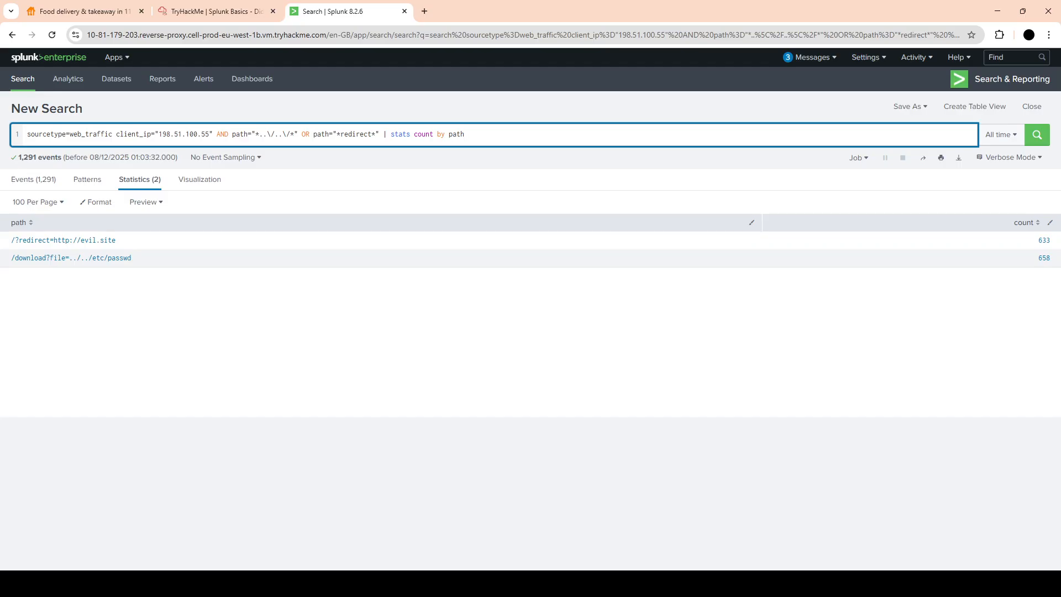
pyautogui.hotkey('ctrl', 'shift', 'Tab')
pyautogui.hotkey('ctrl', 'Tab')
pyautogui.hotkey('ctrl', 'shift', 'Tab')
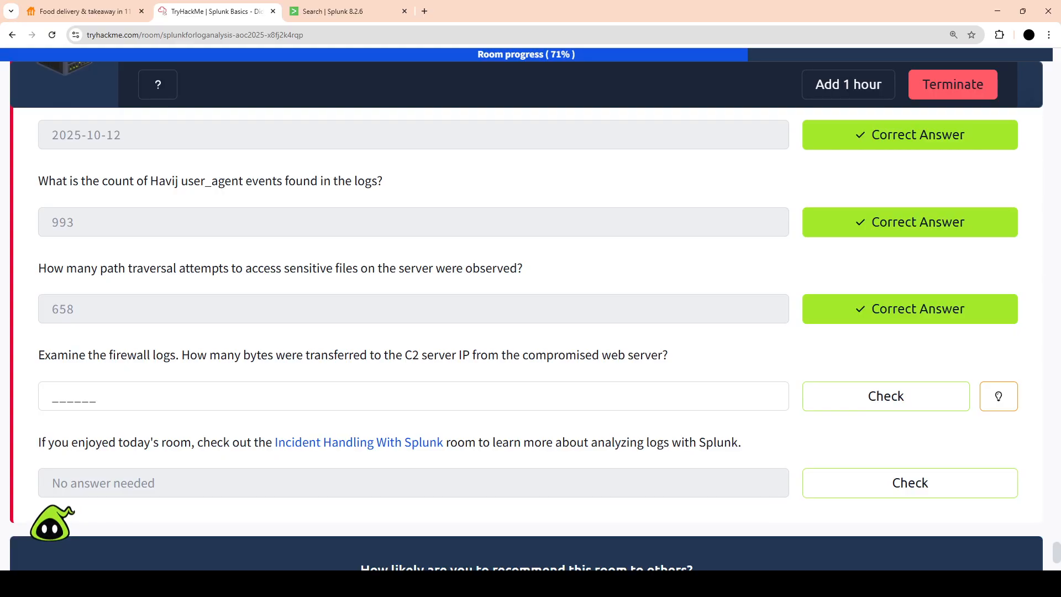
pyautogui.scroll(10, 531, 309)
pyautogui.scroll(15, 531, 310)
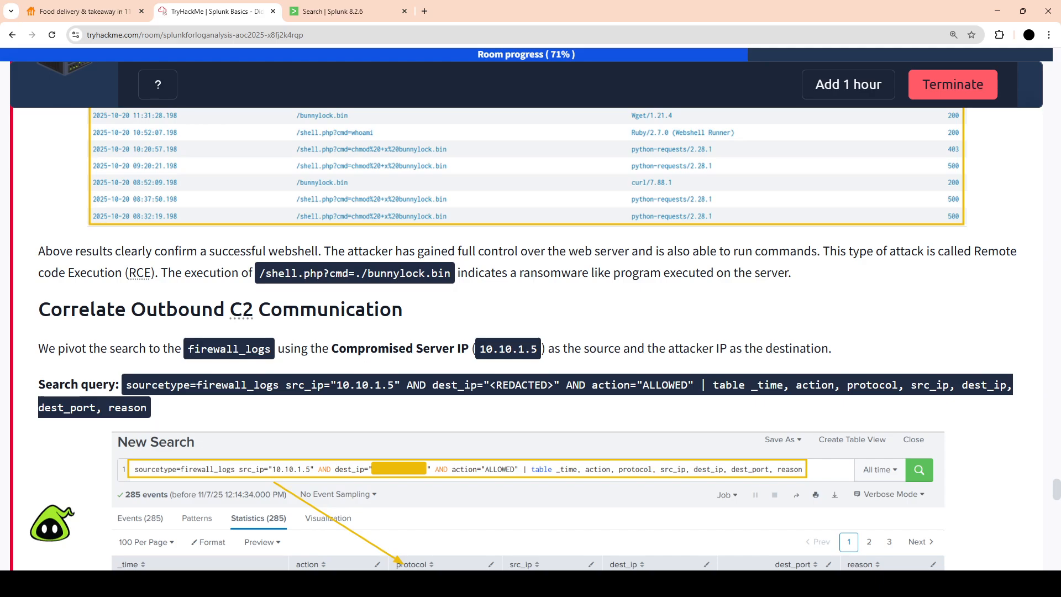
pyautogui.scroll(-20, 531, 310)
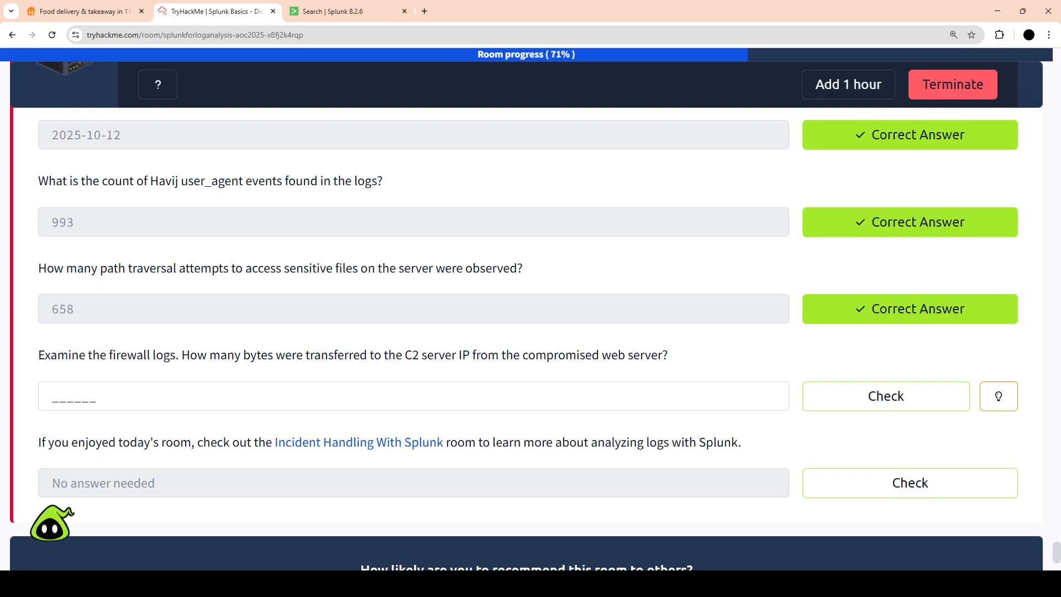
# Reread the room's walkthrough from Tracing the Attack Chain to the Conclusion, including the Volume of Data Exfiltrated query that sums bytes_transferred
pyautogui.scroll(10, 530, 310)
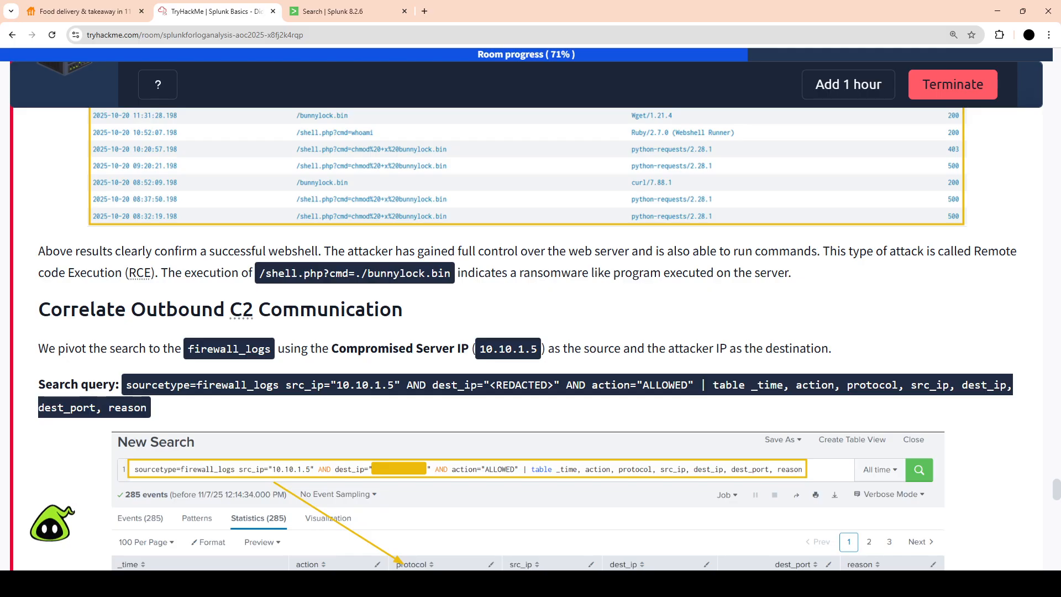
pyautogui.scroll(10, 531, 332)
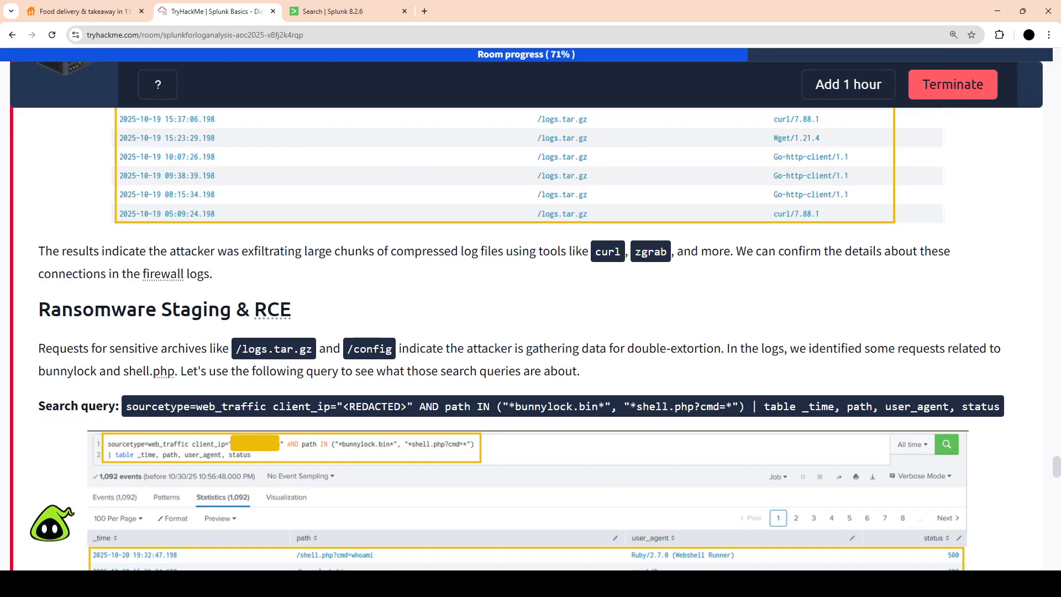
pyautogui.scroll(10, 531, 332)
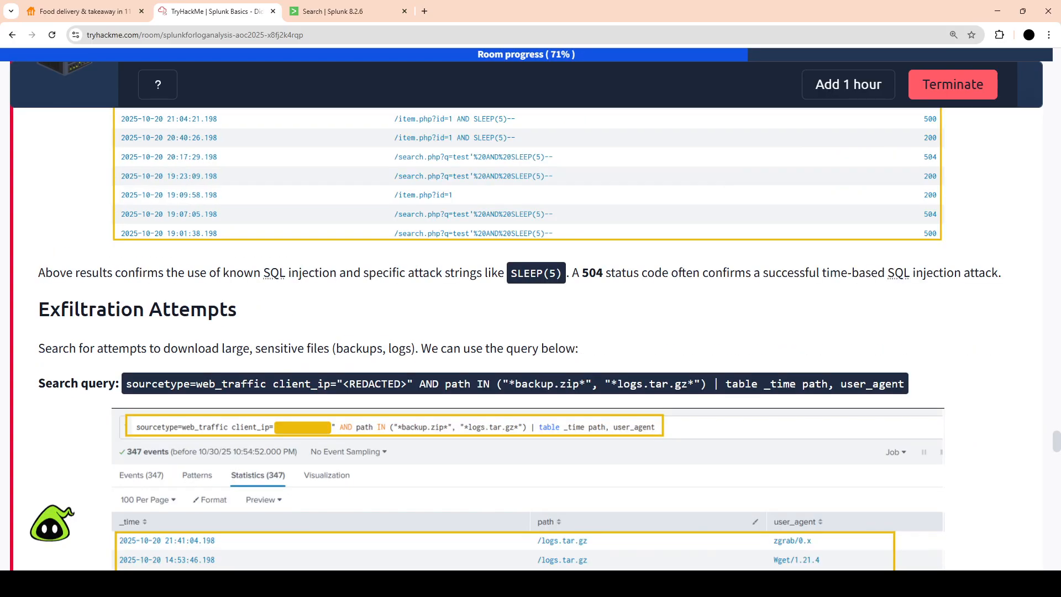
pyautogui.scroll(10, 531, 332)
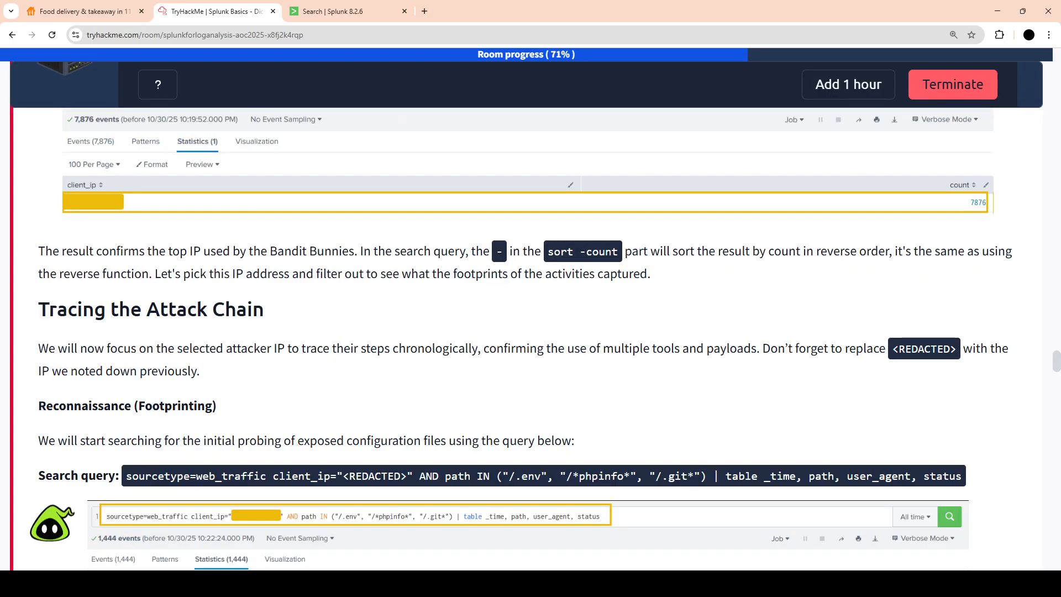
pyautogui.scroll(-10, 531, 332)
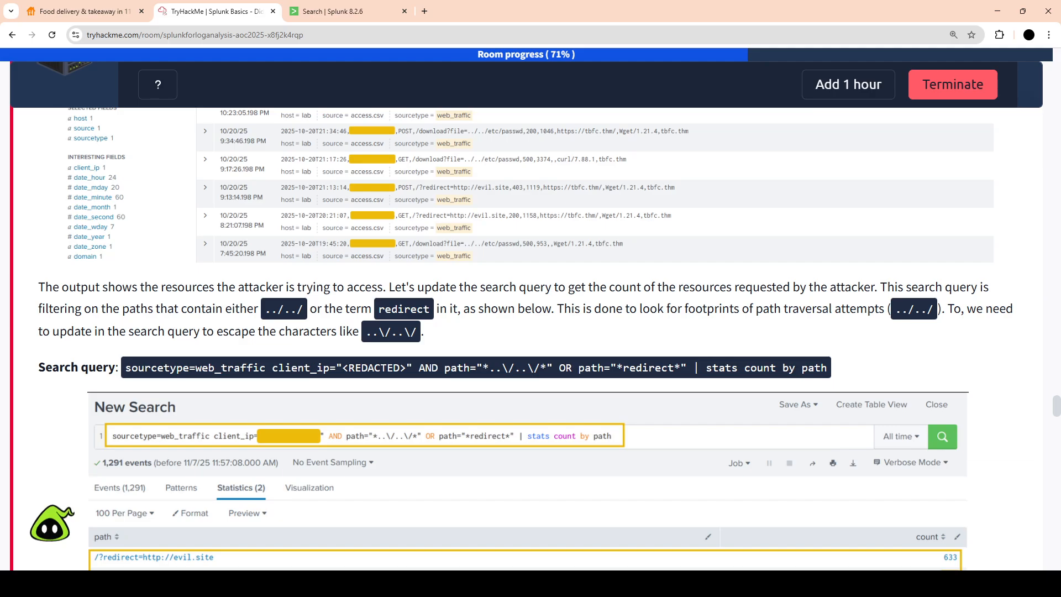
pyautogui.scroll(-5, 531, 331)
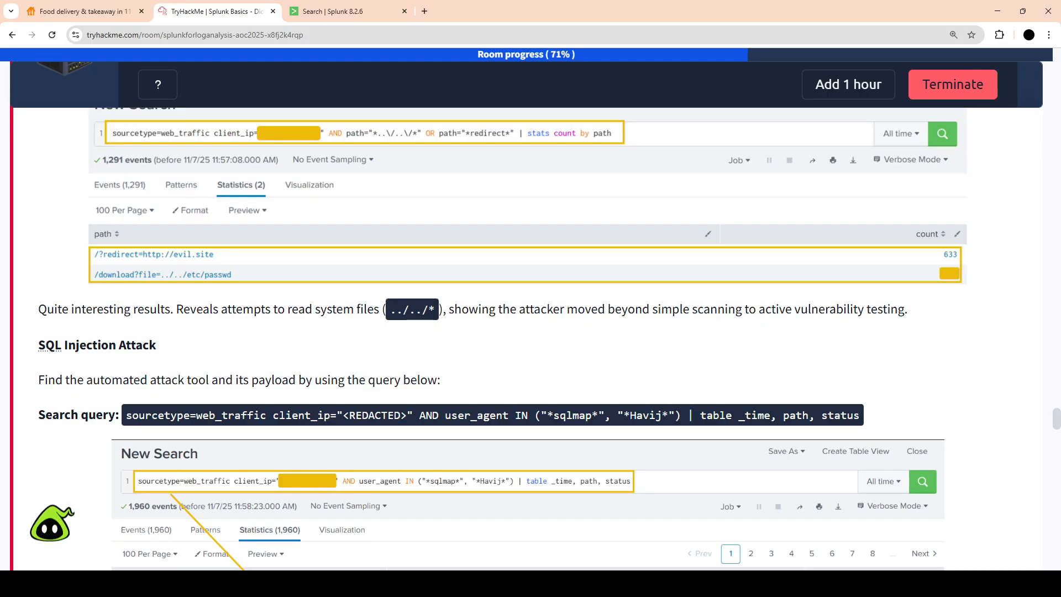
pyautogui.scroll(-12, 530, 332)
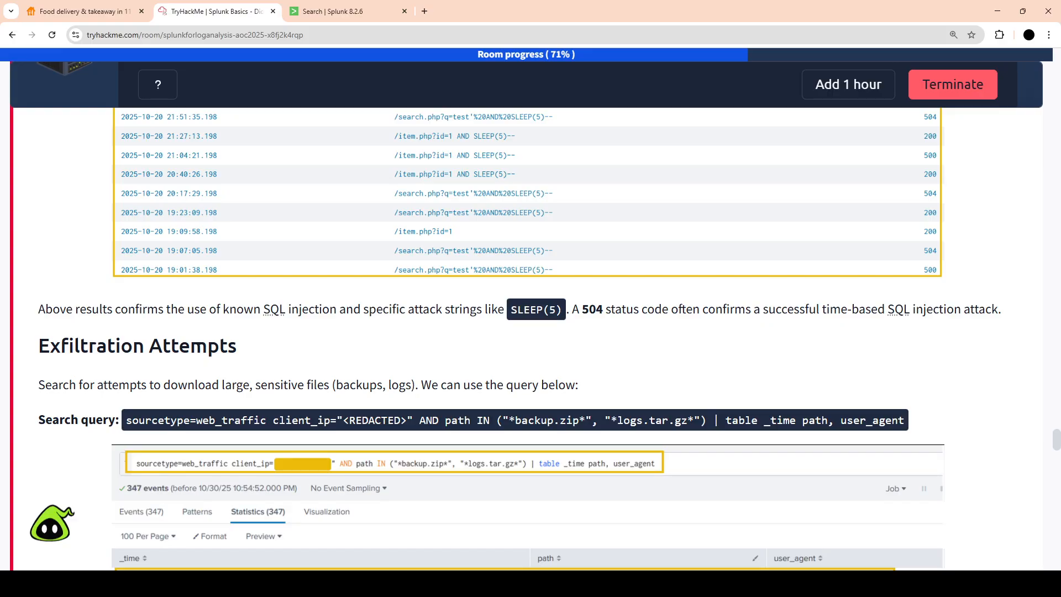
pyautogui.scroll(-10, 531, 332)
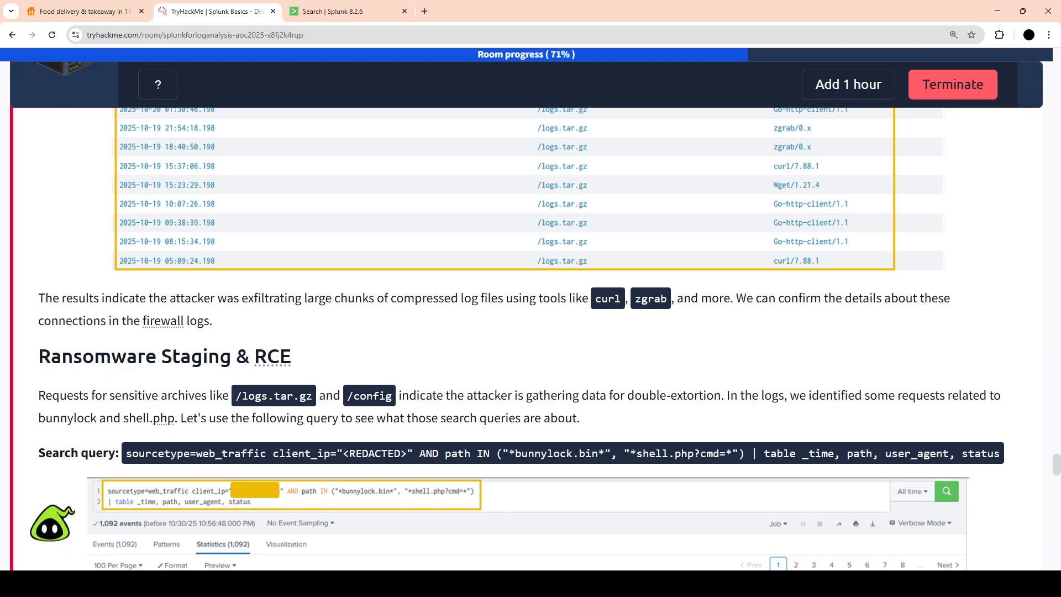
pyautogui.scroll(-10, 530, 310)
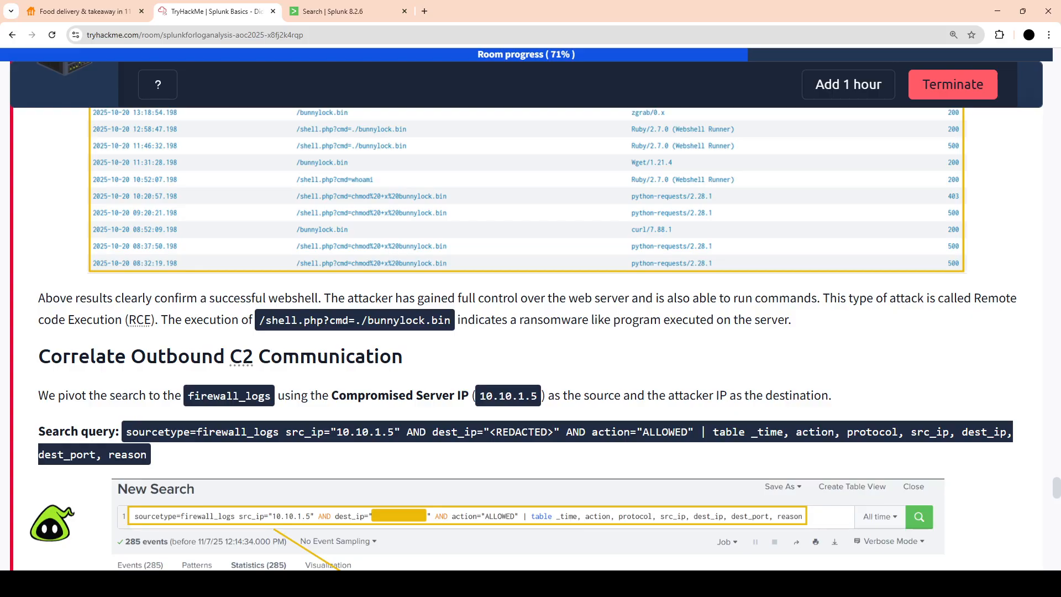
pyautogui.scroll(-10, 531, 309)
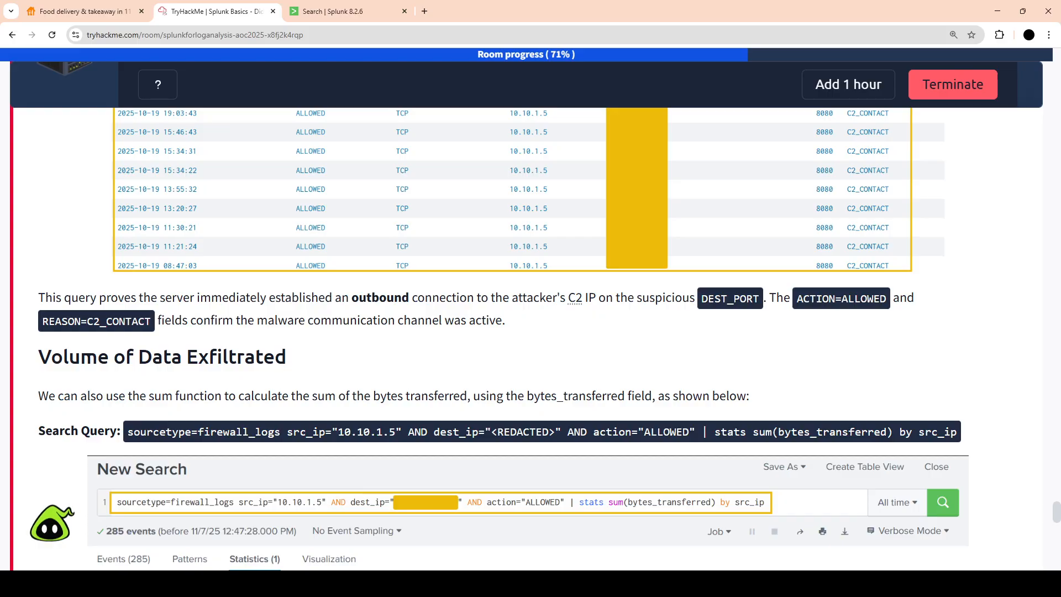
pyautogui.scroll(-6, 530, 332)
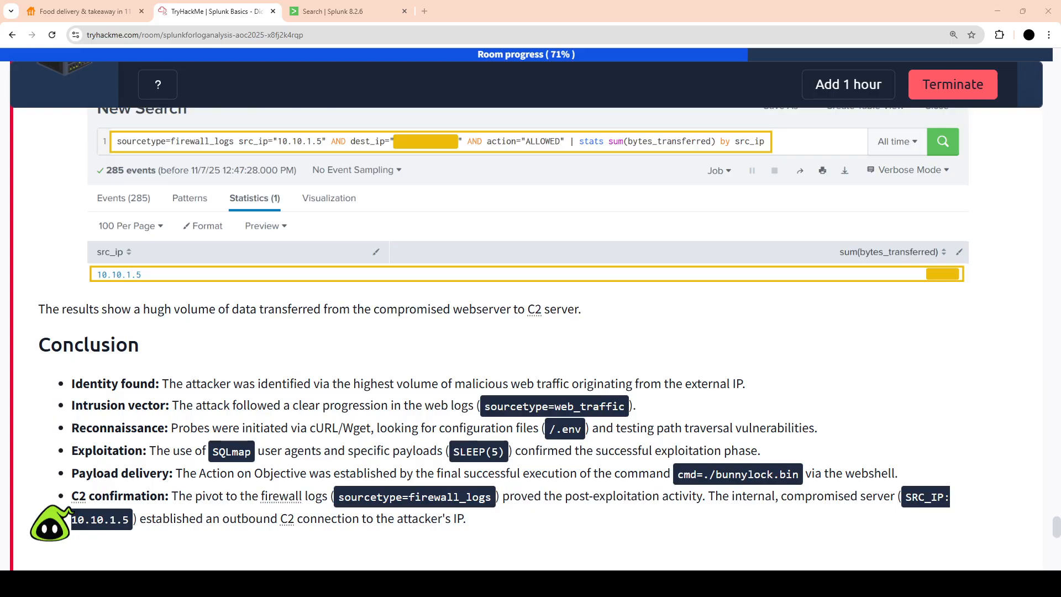
pyautogui.scroll(-5, 530, 331)
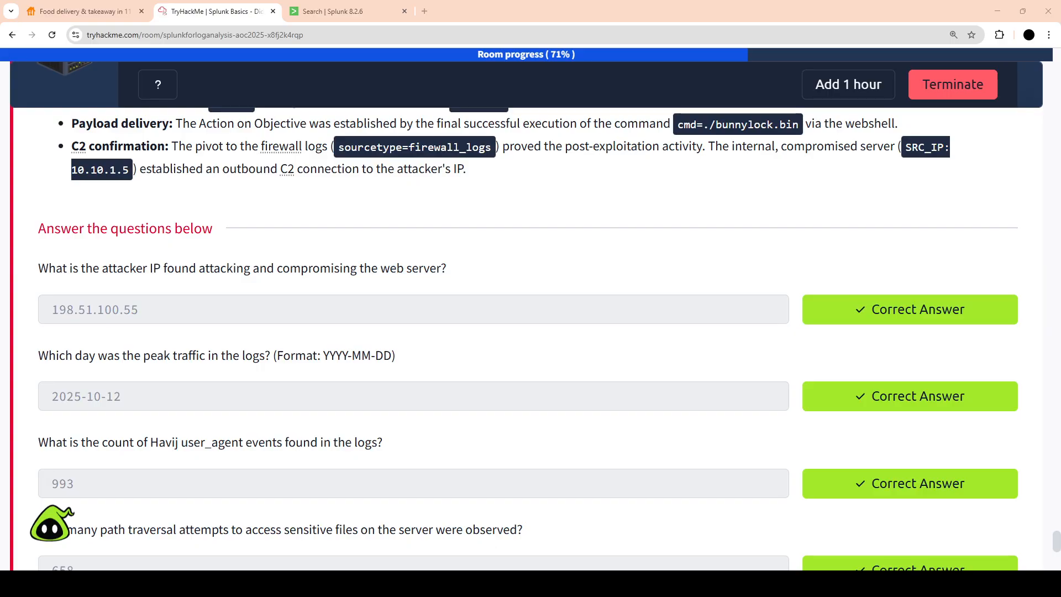
# Switch to Splunk and run the query sourcetype=firewall_logs src_ip="10.10.1.5" AND dest_ip="198.51.100.55" AND action="ALLOWED" | stats sum(bytes_transferred) by src_ip
pyautogui.hotkey('ctrl', 'Tab')
pyautogui.hotkey('ctrl', 'shift', 'Tab')
pyautogui.hotkey('ctrl', 'Tab')
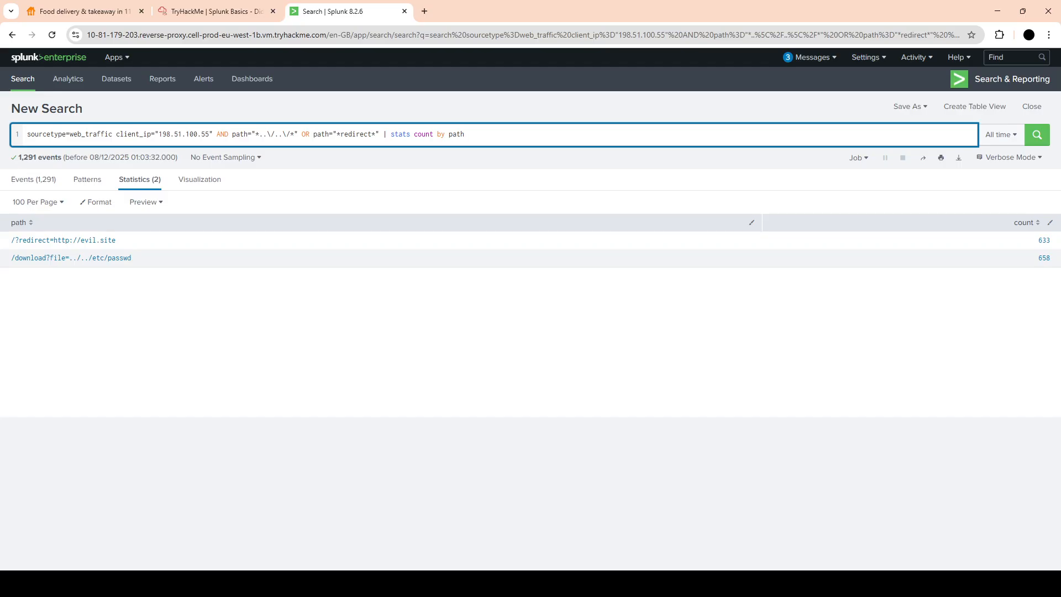
pyautogui.hotkey('ctrl', 'a')
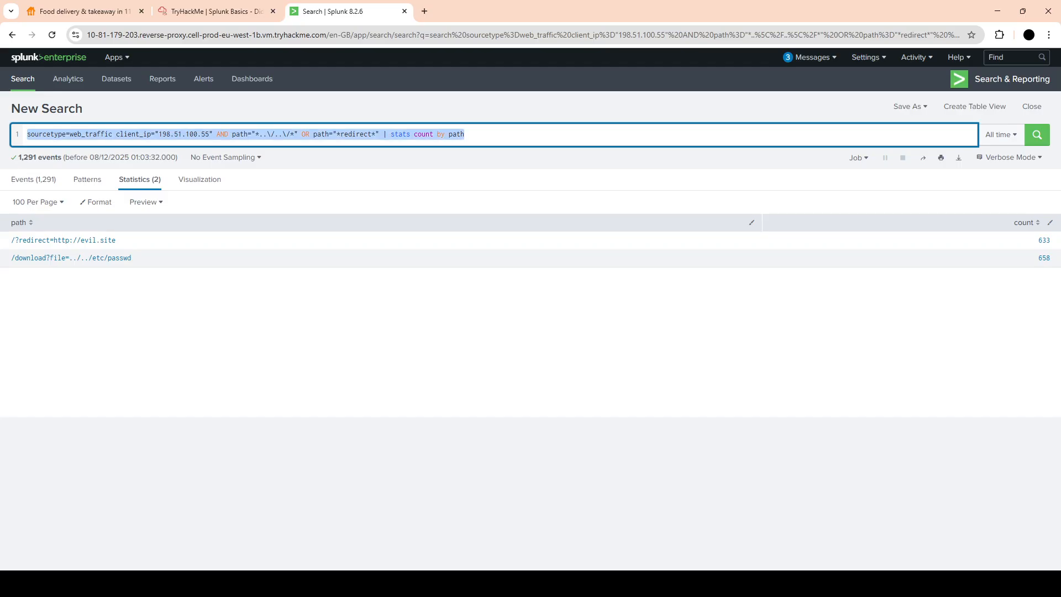
pyautogui.press('BackSpace')
pyautogui.write('sourcetype=firewall_logs src_ip="10.10.1.5" AND dest_ip="198.51.100.55" AND action="ALLOWED" | stats sum(bytes_transferred) by src_ip')
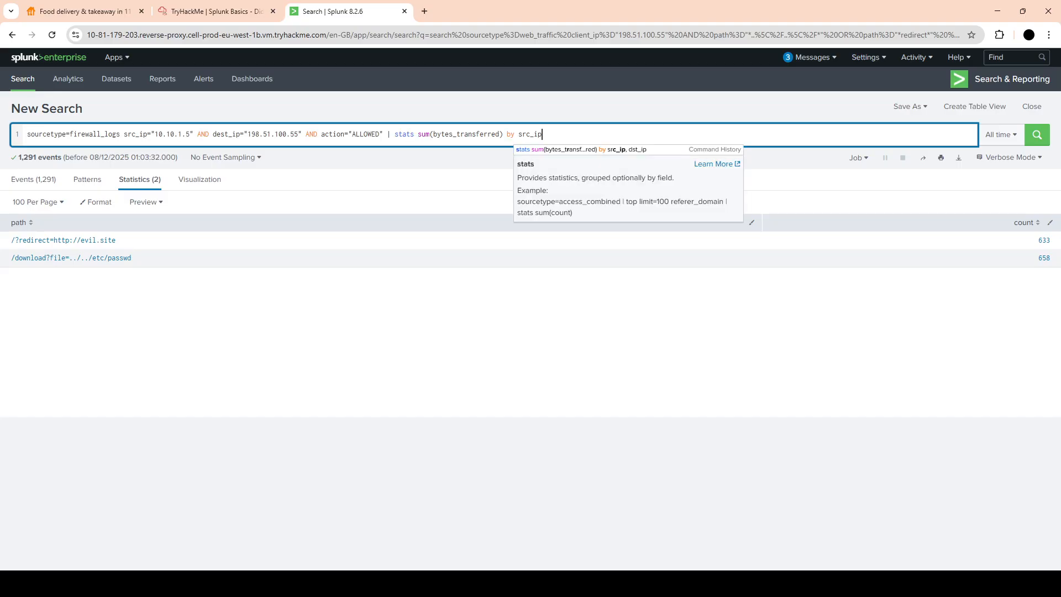
pyautogui.press('Return')
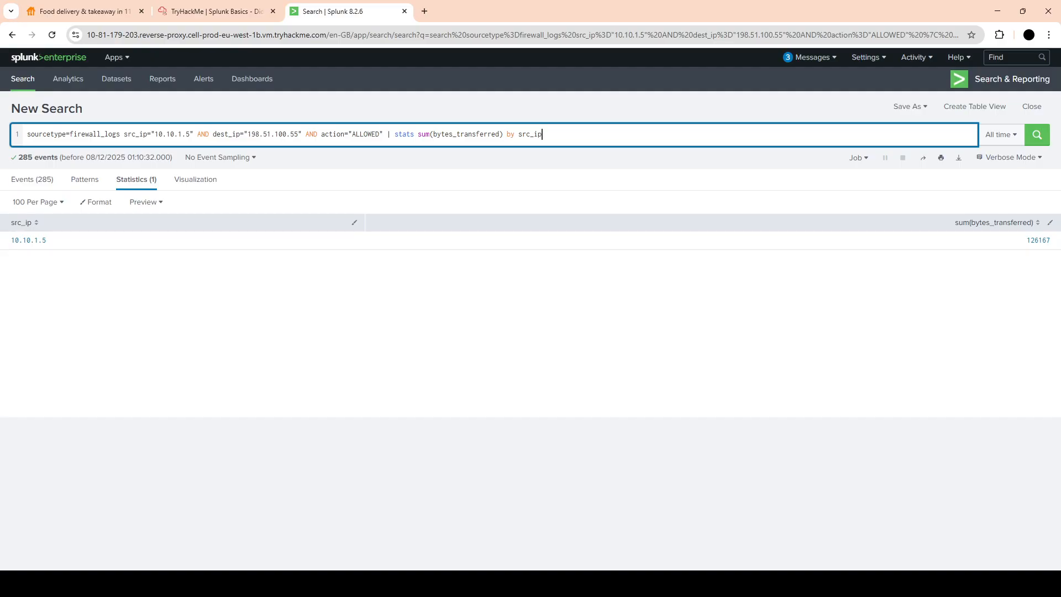
# Return to the TryHackMe room and submit 126167 as the answer for the bytes transferred to the C2 server from the compromised web server
pyautogui.hotkey('ctrl', 'shift', 'Tab')
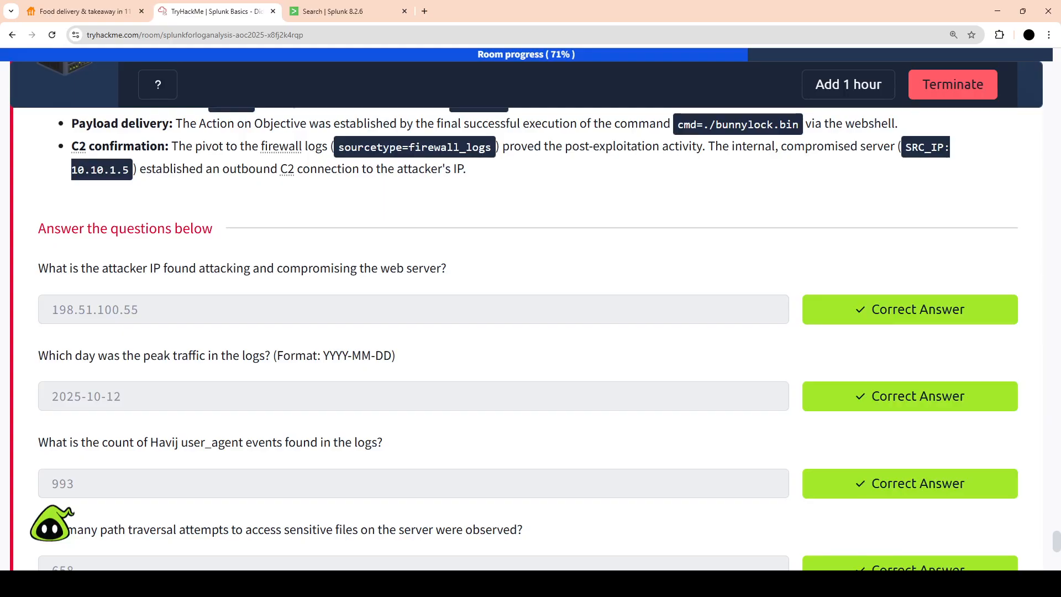
pyautogui.hotkey('ctrl', 'Tab')
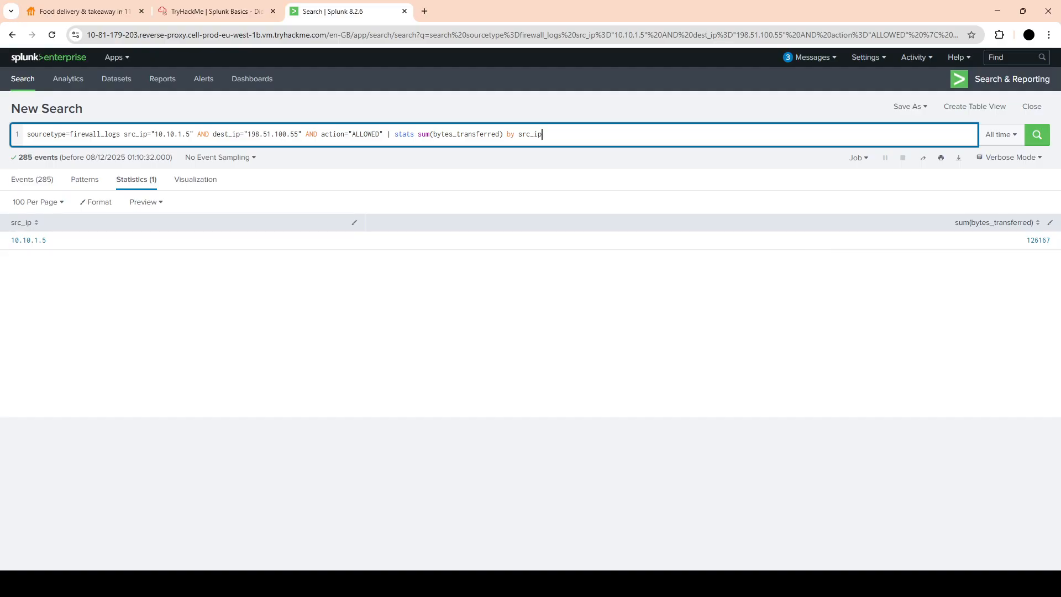
pyautogui.hotkey('ctrl', 'shift', 'Tab')
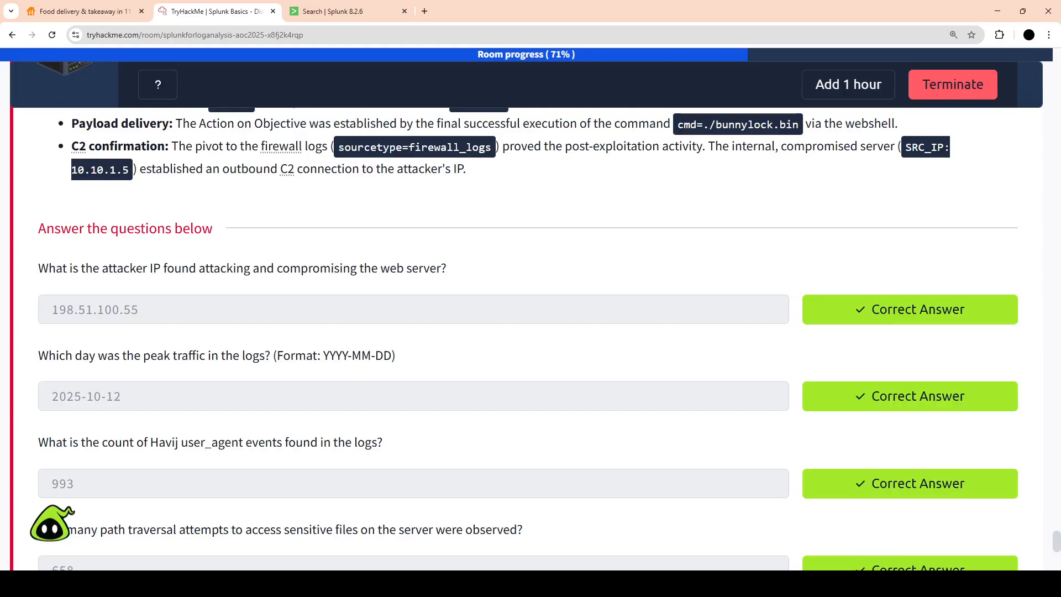
pyautogui.scroll(-5, 530, 332)
pyautogui.click(53, 395)
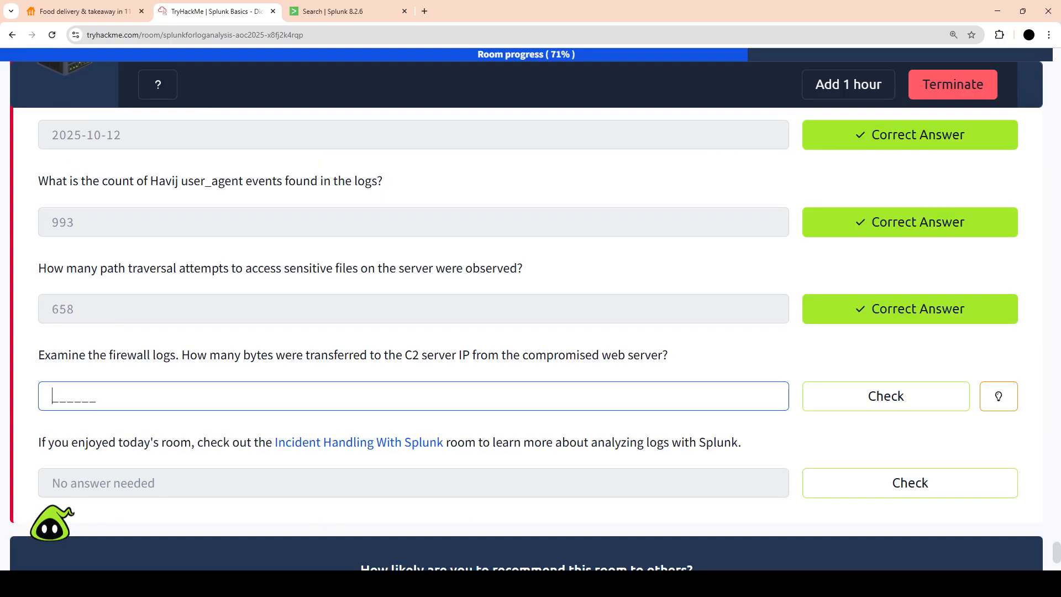
pyautogui.write('126167')
pyautogui.press('Return')
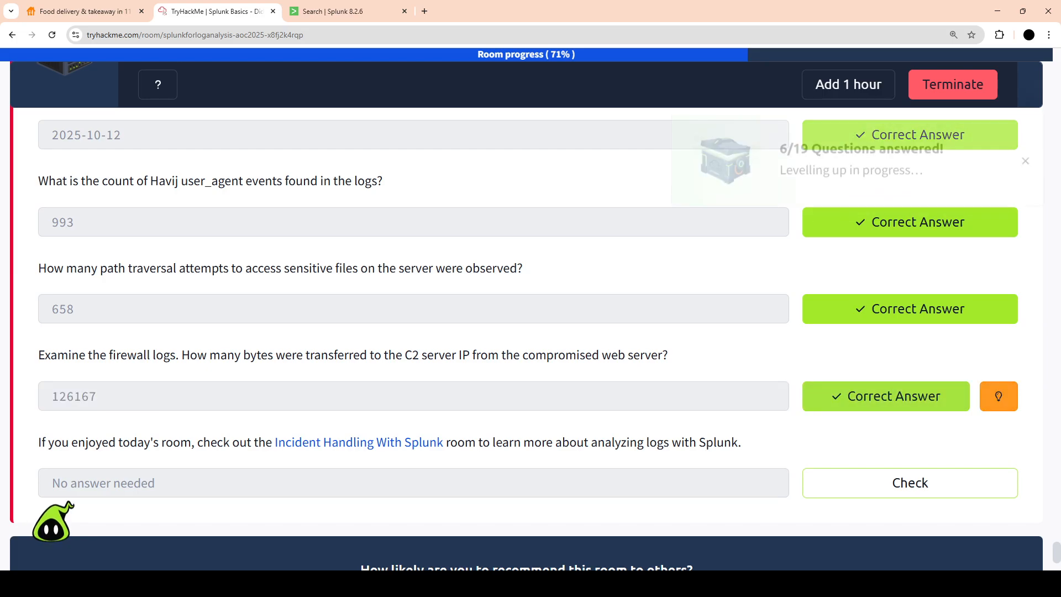